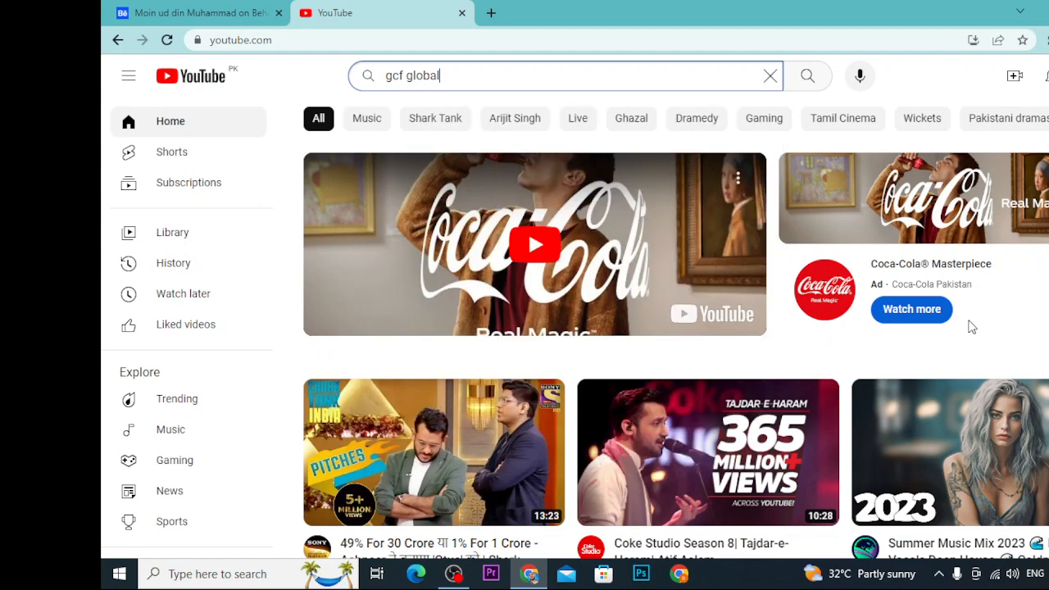
# - Search YouTube for "gcf global" and open the GCFLearnFree channel from the results
pyautogui.press('Return')
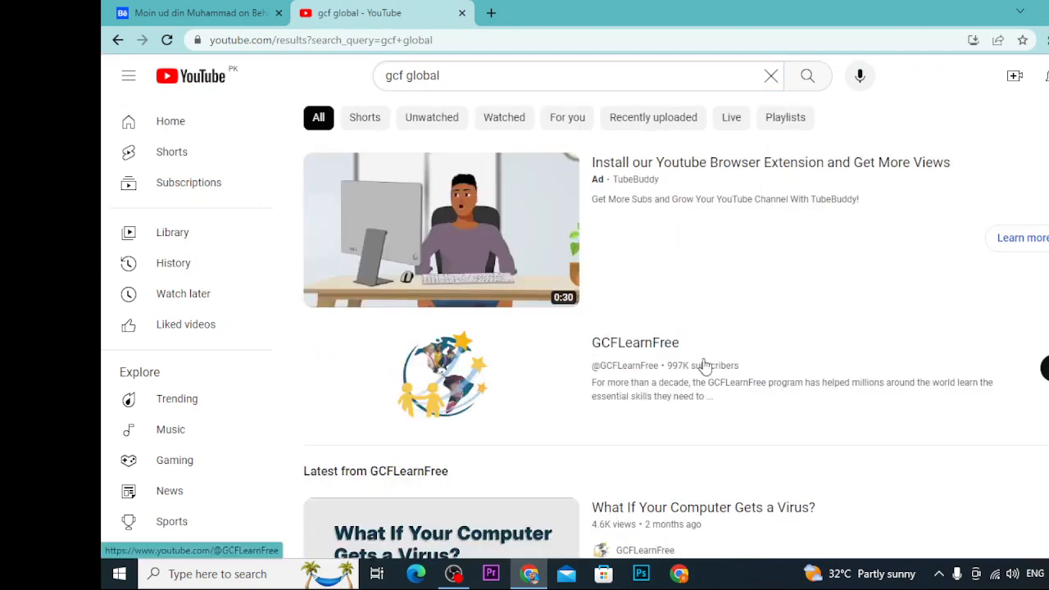
pyautogui.scroll(-1, 644, 374)
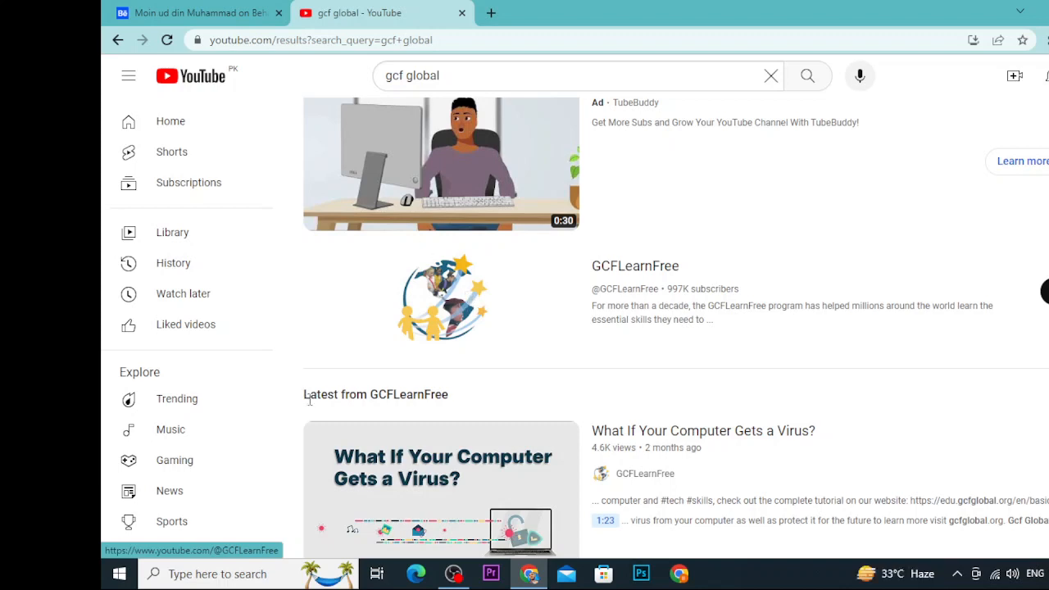
pyautogui.scroll(-1, 545, 305)
pyautogui.scroll(-5, 546, 306)
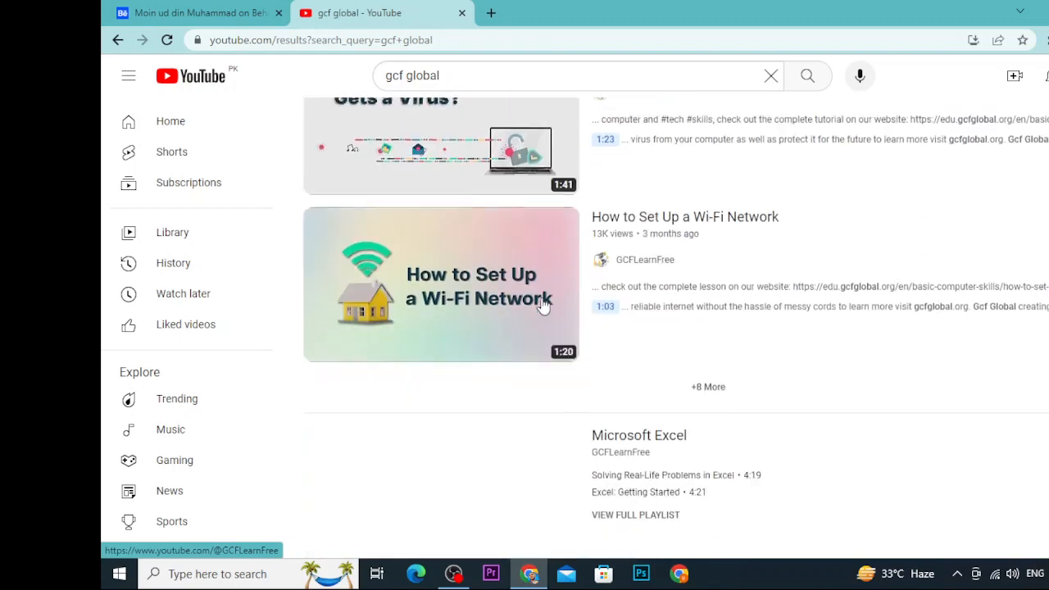
pyautogui.scroll(4, 541, 303)
pyautogui.click(443, 164)
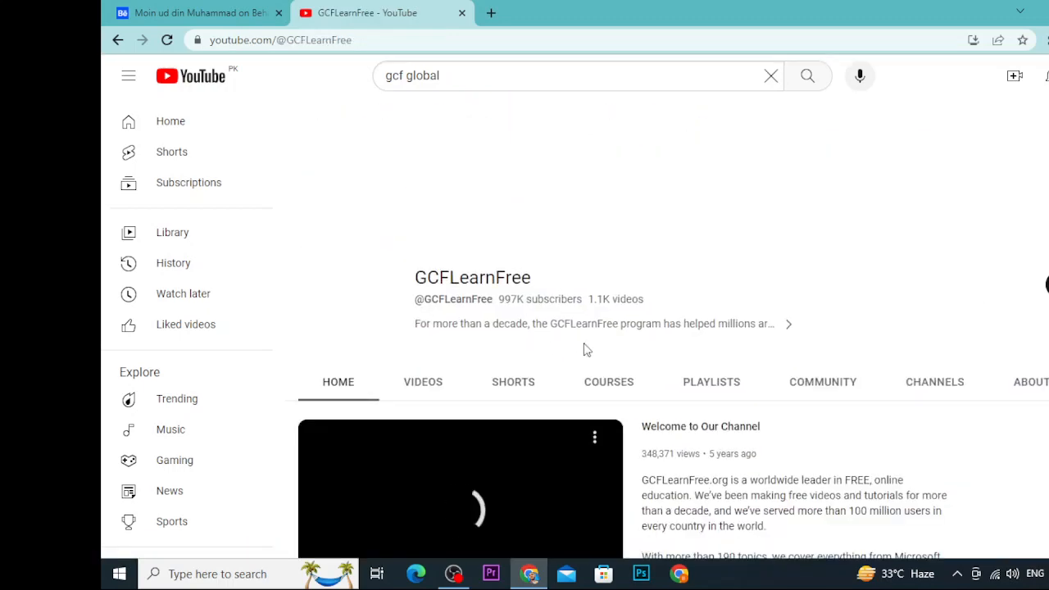
# - Open the channel's playlists and look through the created playlists and the topic sections below them
pyautogui.click(722, 391)
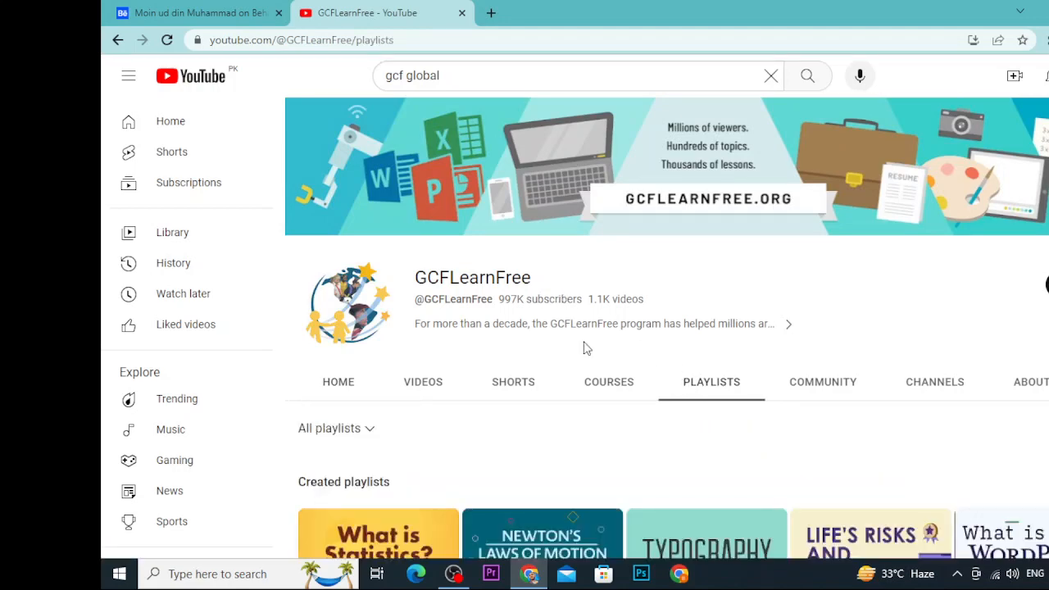
pyautogui.scroll(-3, 583, 343)
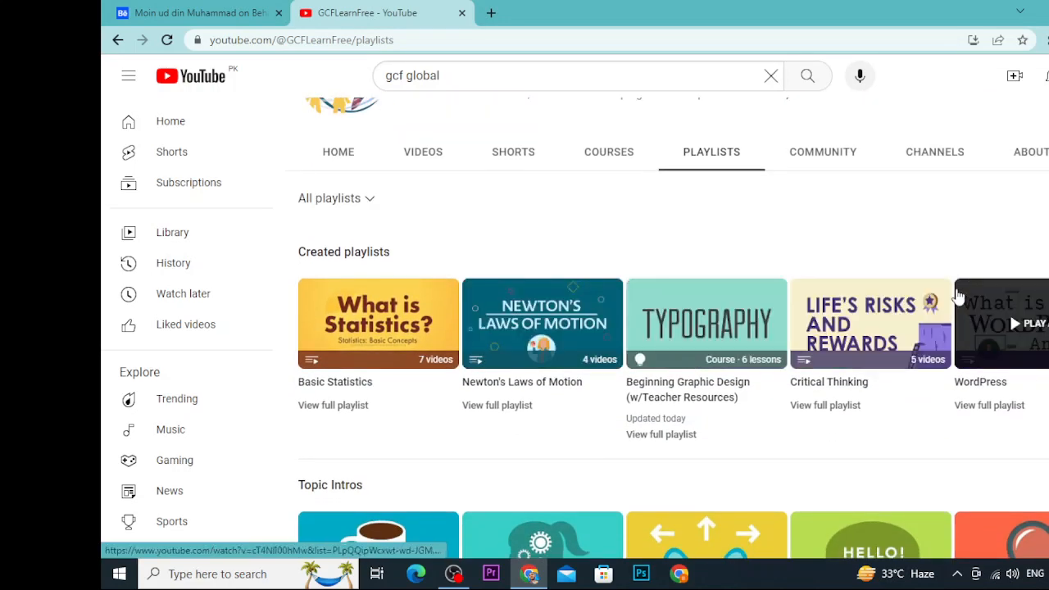
pyautogui.click(986, 338)
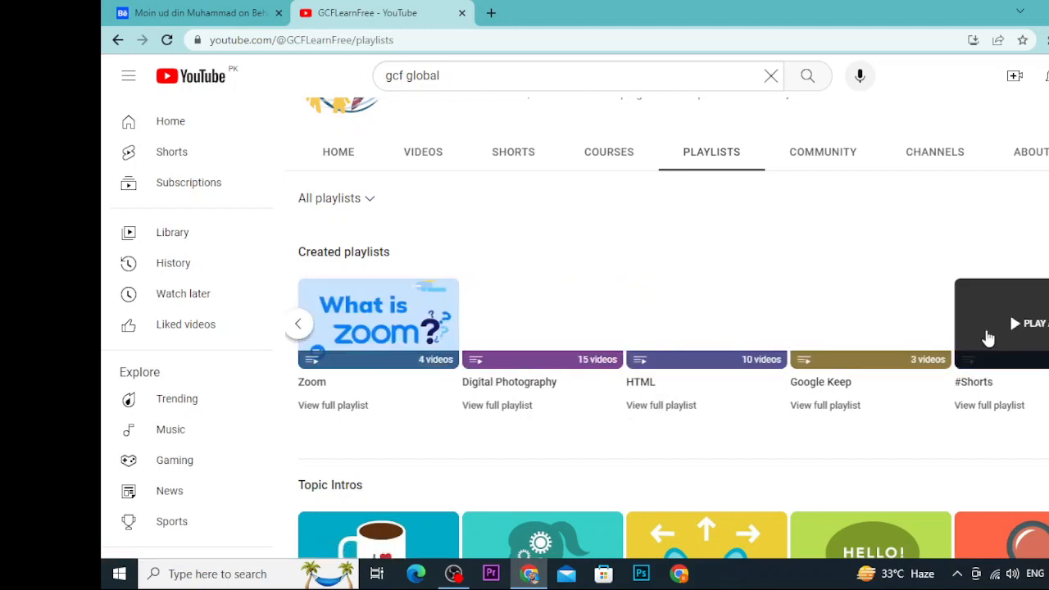
pyautogui.click(1023, 334)
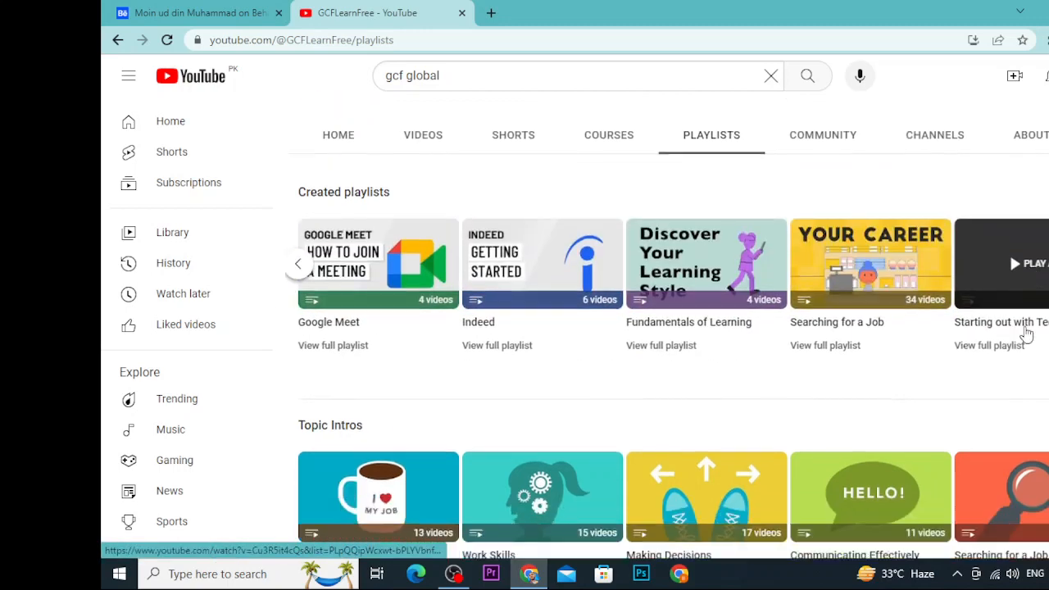
pyautogui.scroll(-6, 1021, 330)
pyautogui.scroll(3, 1023, 330)
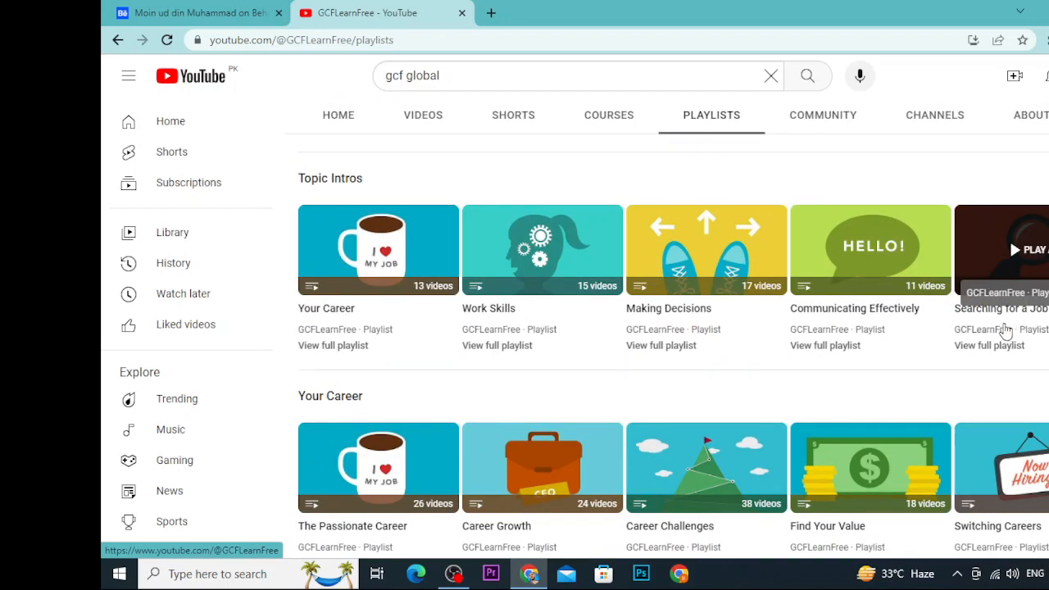
pyautogui.scroll(-3, 1007, 286)
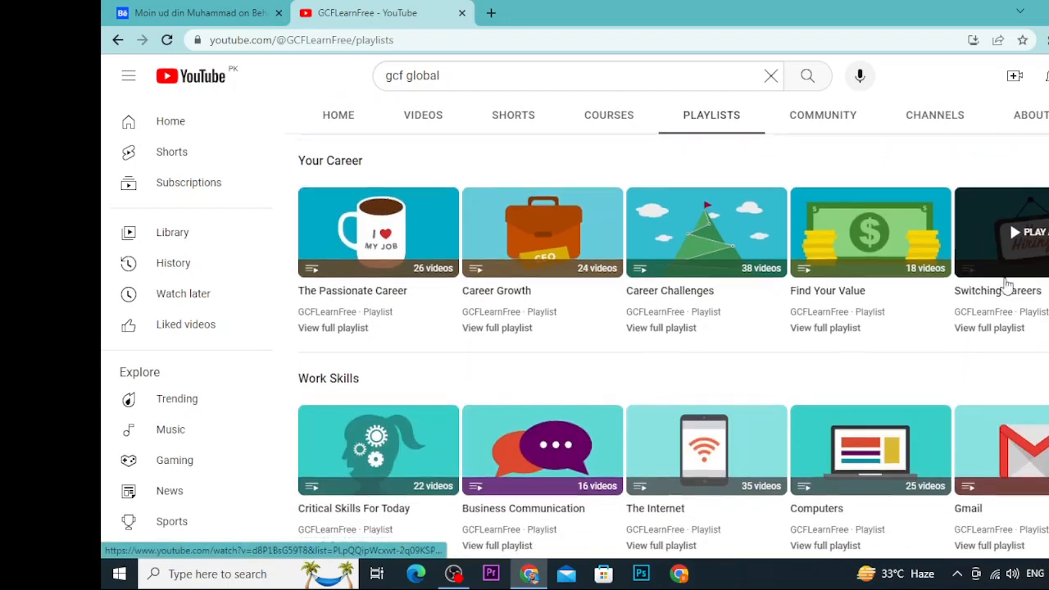
pyautogui.scroll(-4, 1007, 284)
pyautogui.scroll(-7, 1008, 284)
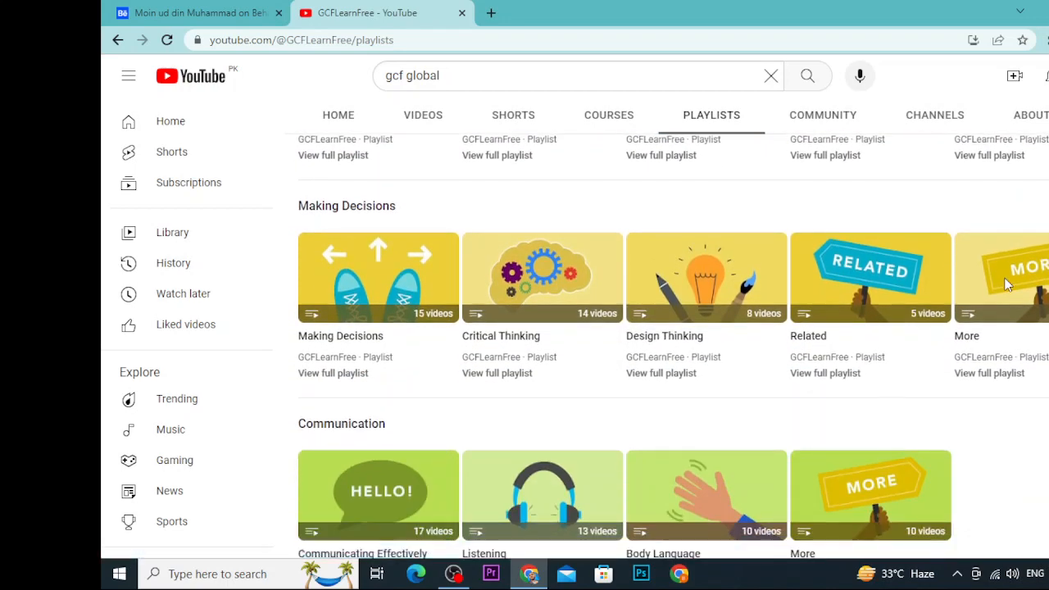
pyautogui.scroll(12, 1008, 283)
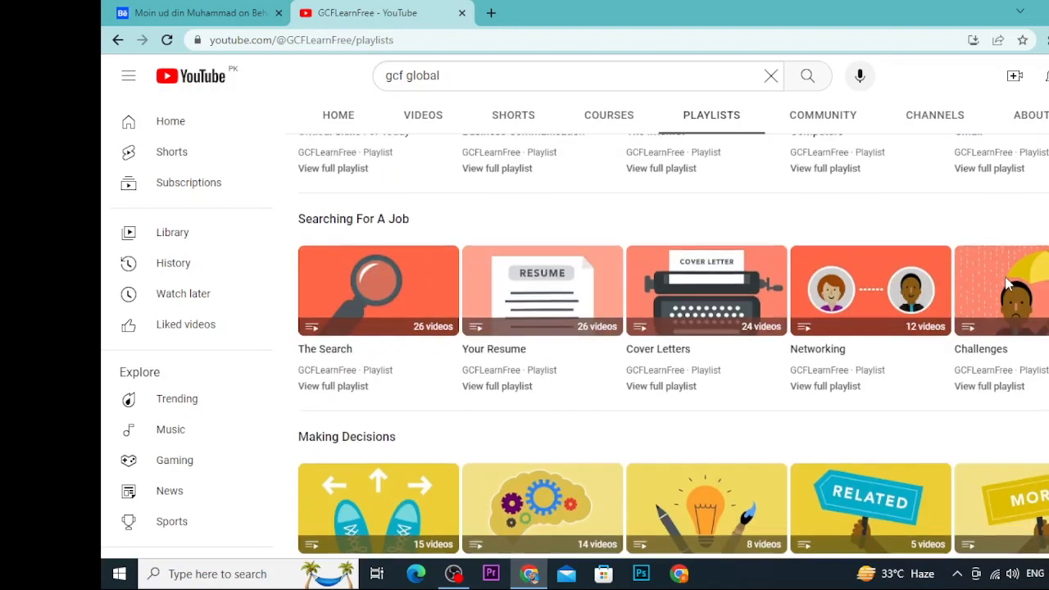
pyautogui.scroll(2, 1008, 284)
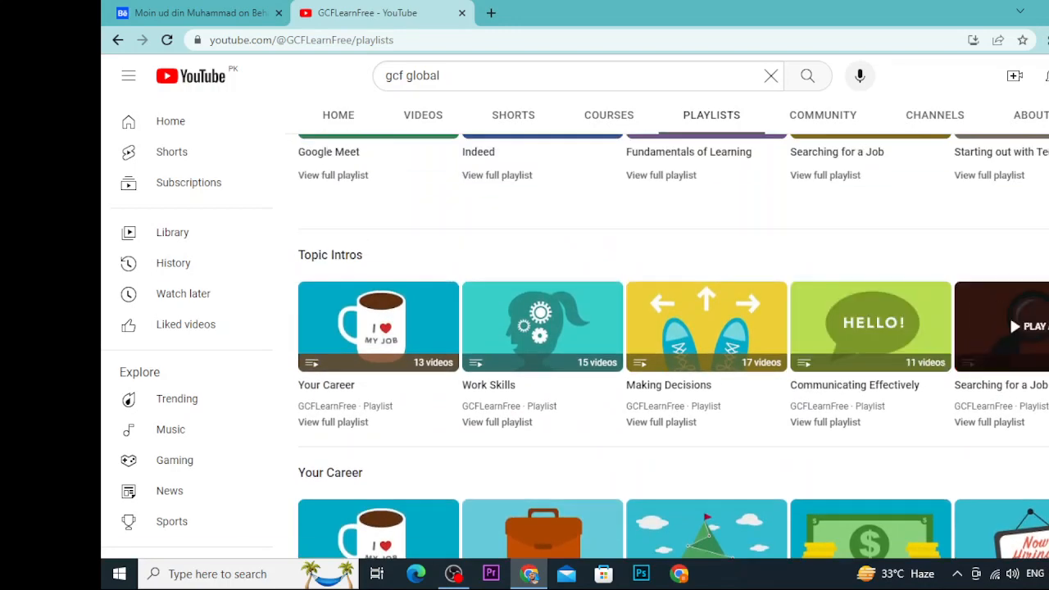
# - Browse the Topic Intros, Your Career and Work Skills rows, and play the Microsoft Word playlist from Work Skills
pyautogui.click(1048, 326)
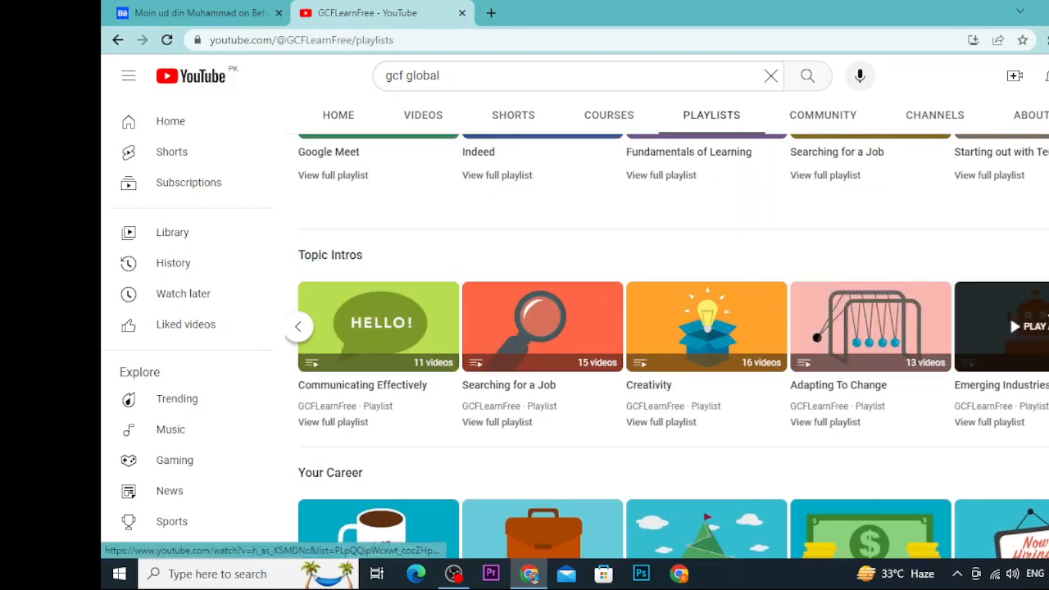
pyautogui.scroll(-2, 1017, 320)
pyautogui.tripleClick(1048, 391)
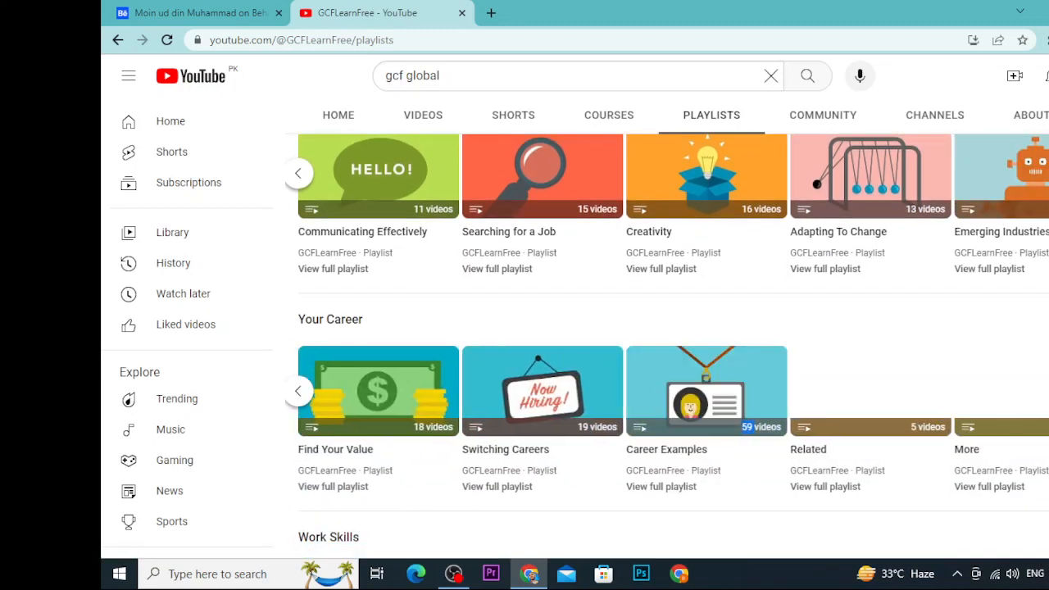
pyautogui.scroll(-4, 993, 363)
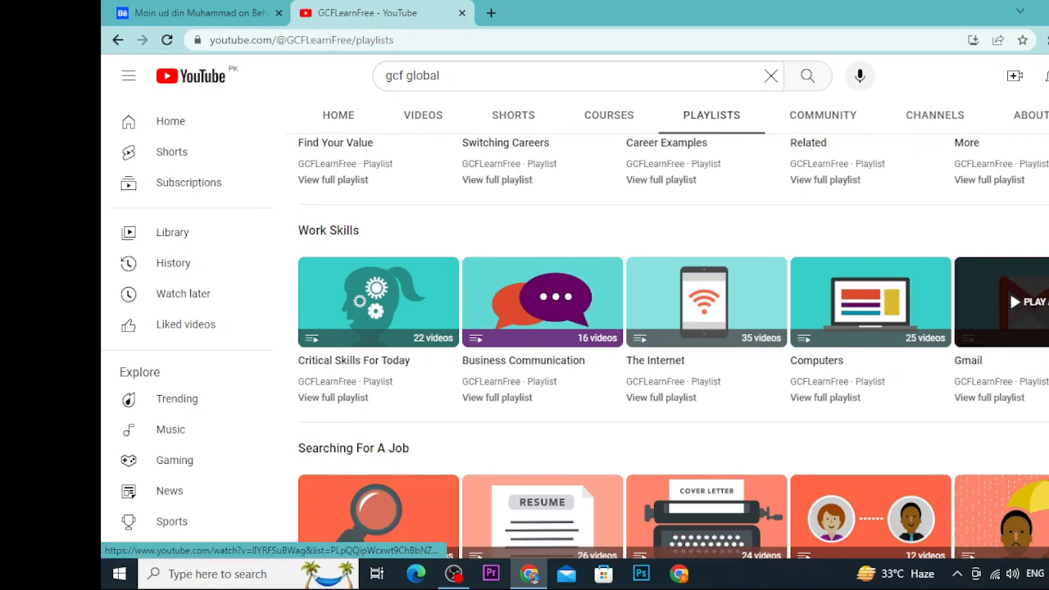
pyautogui.click(1048, 301)
pyautogui.click(1048, 302)
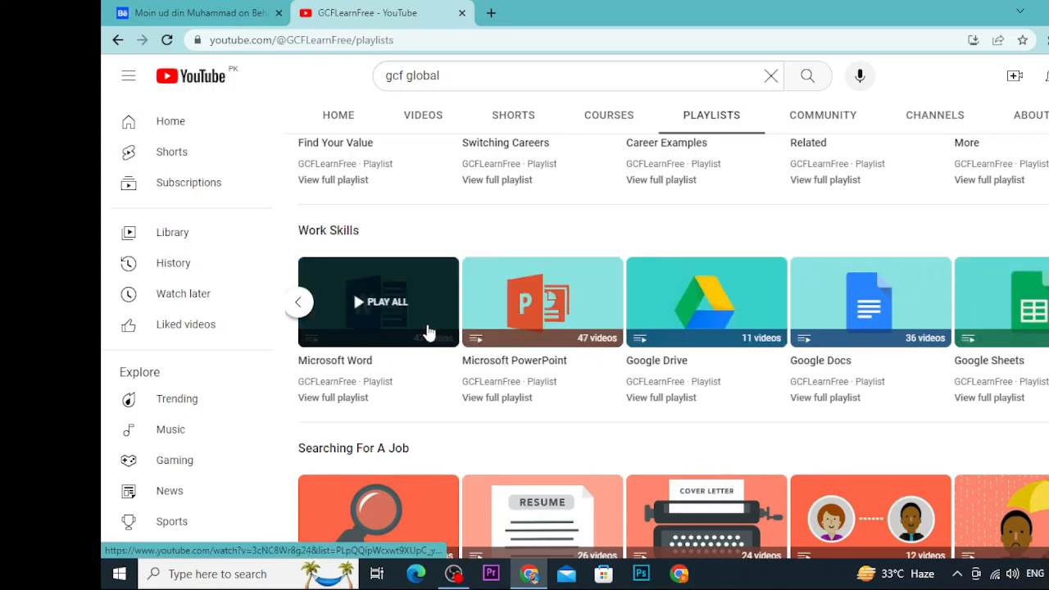
pyautogui.click(425, 325)
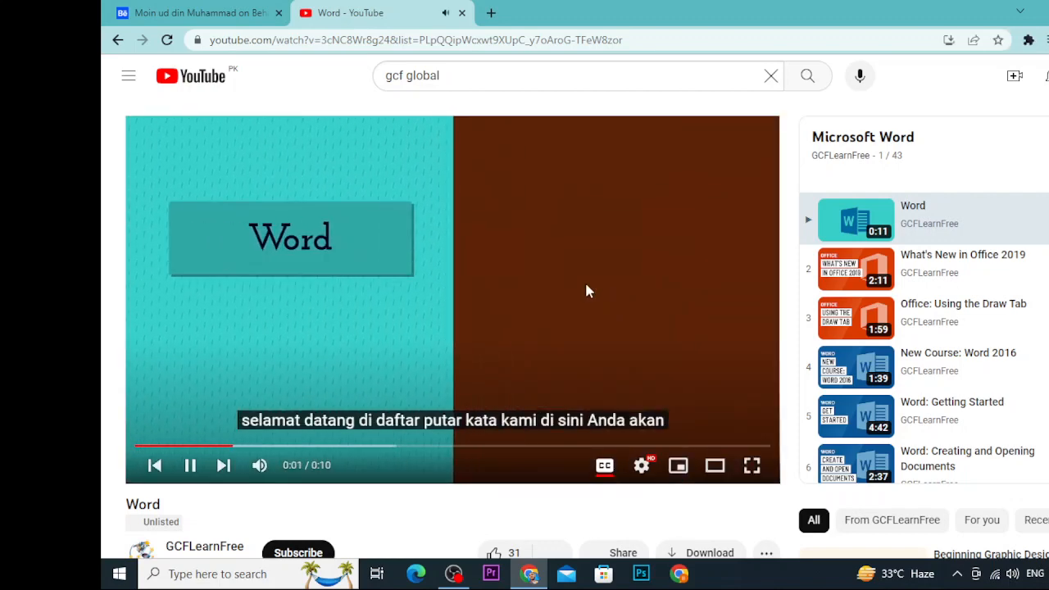
# - Look over the Microsoft Word playlist's videos, clear the search text and return to the channel's playlists page
pyautogui.scroll(-2, 585, 291)
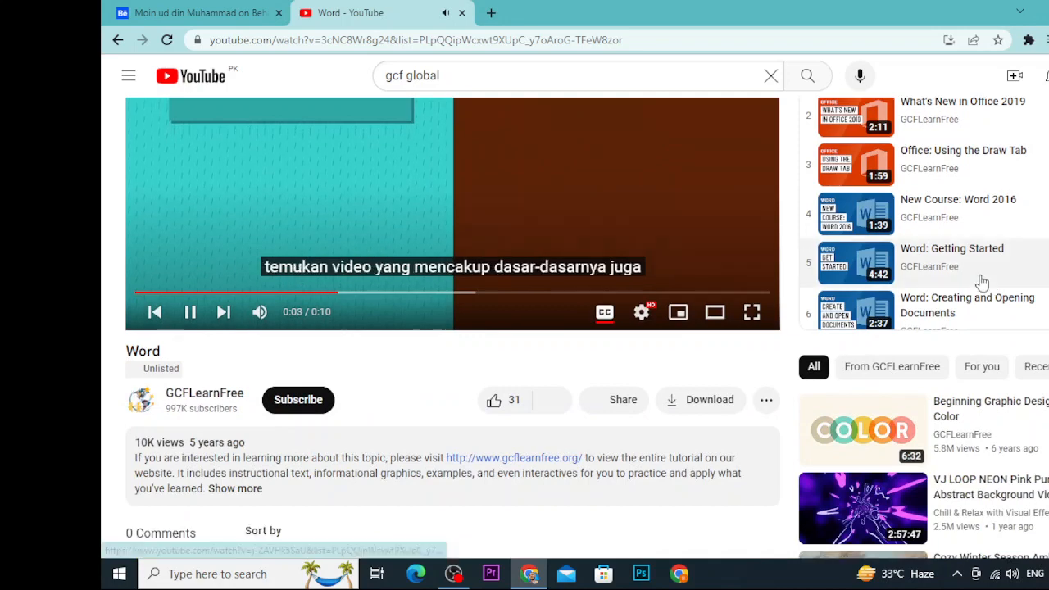
pyautogui.scroll(2, 916, 270)
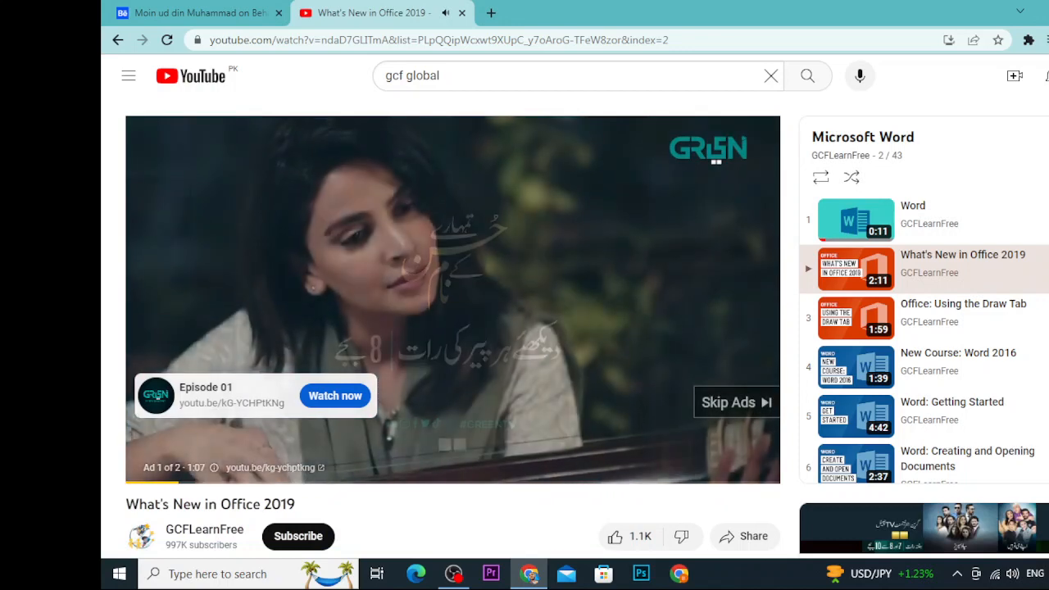
pyautogui.click(771, 76)
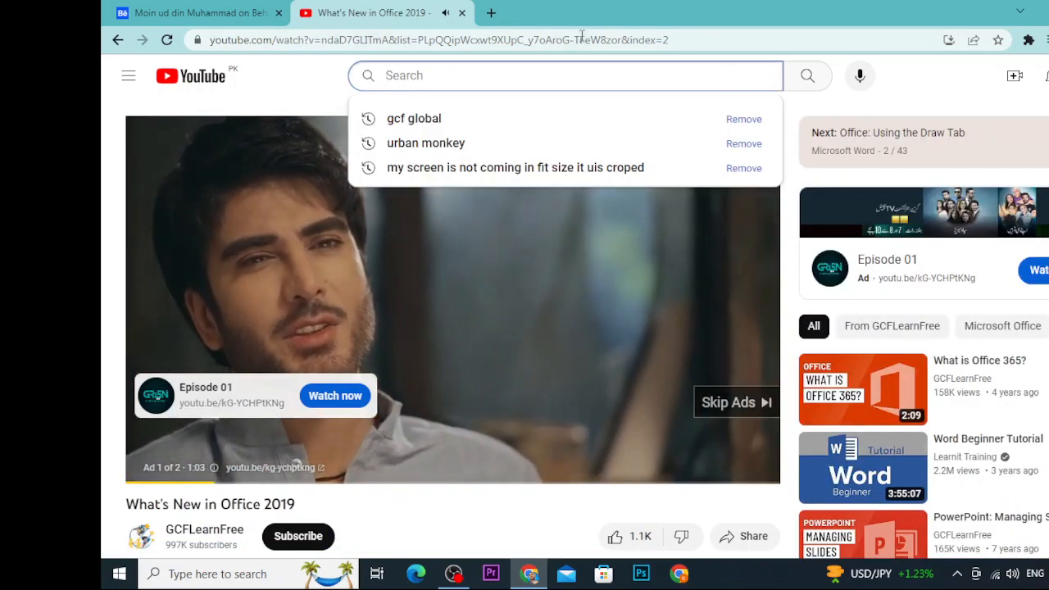
pyautogui.click(118, 40)
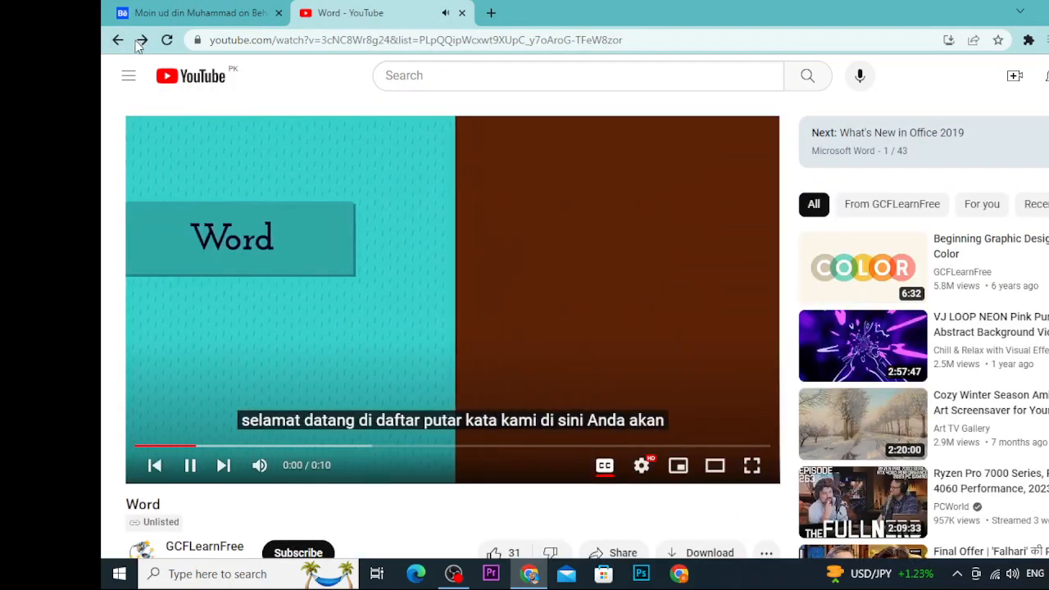
pyautogui.click(118, 41)
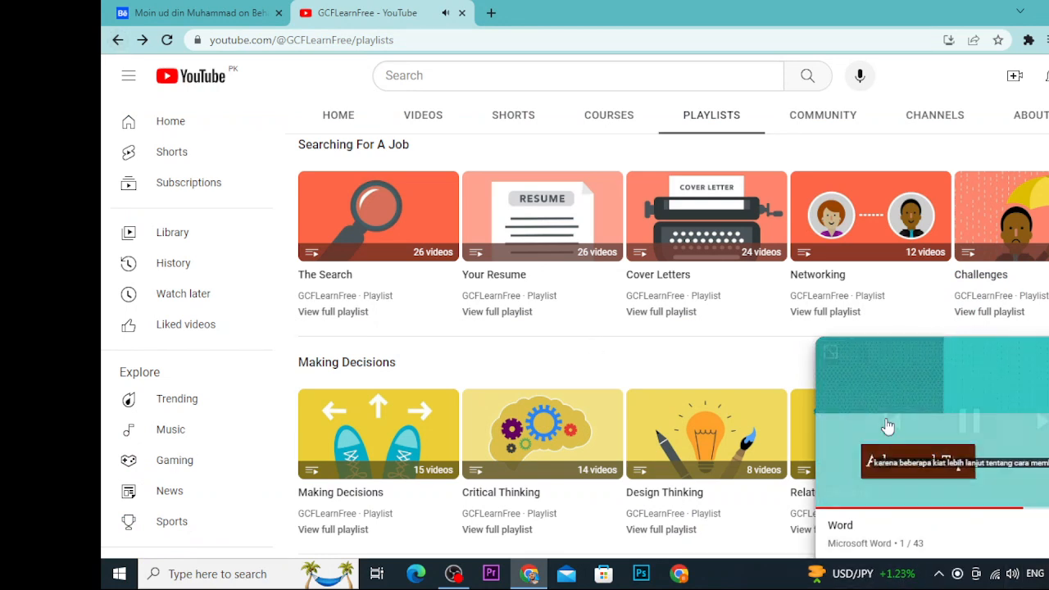
# - Close the browser, decline the request to exit OBS and minimize its window to reach the desktop
pyautogui.moveTo(859, 363)
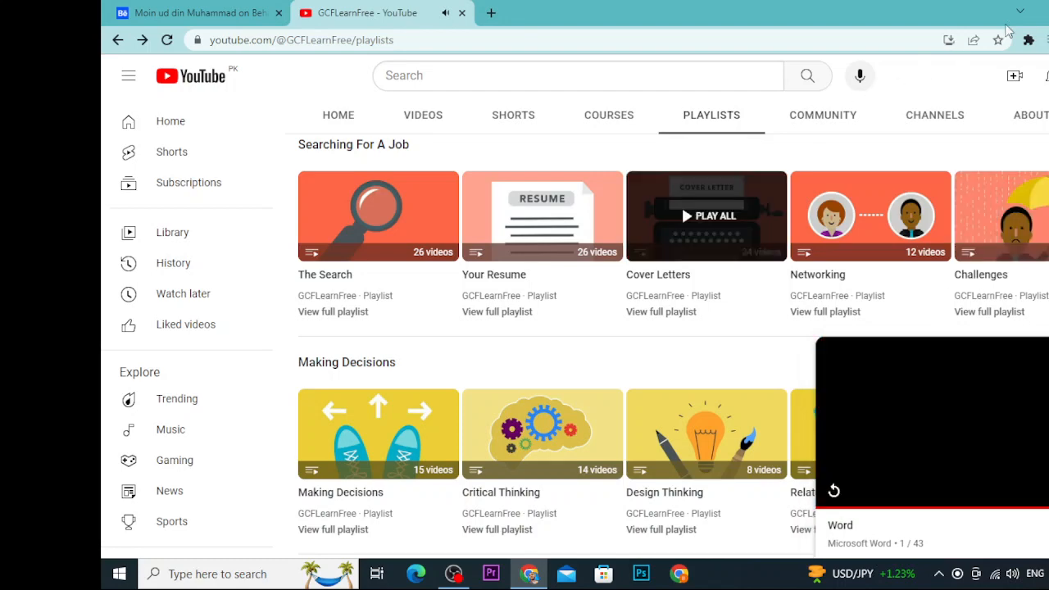
pyautogui.click(1048, 11)
pyautogui.click(1048, 10)
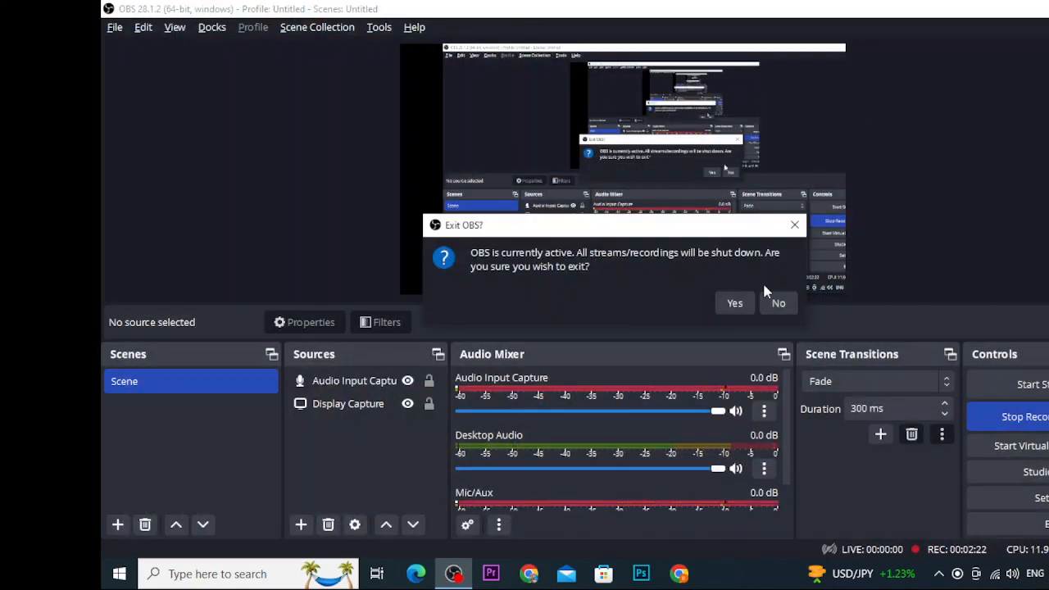
pyautogui.click(778, 306)
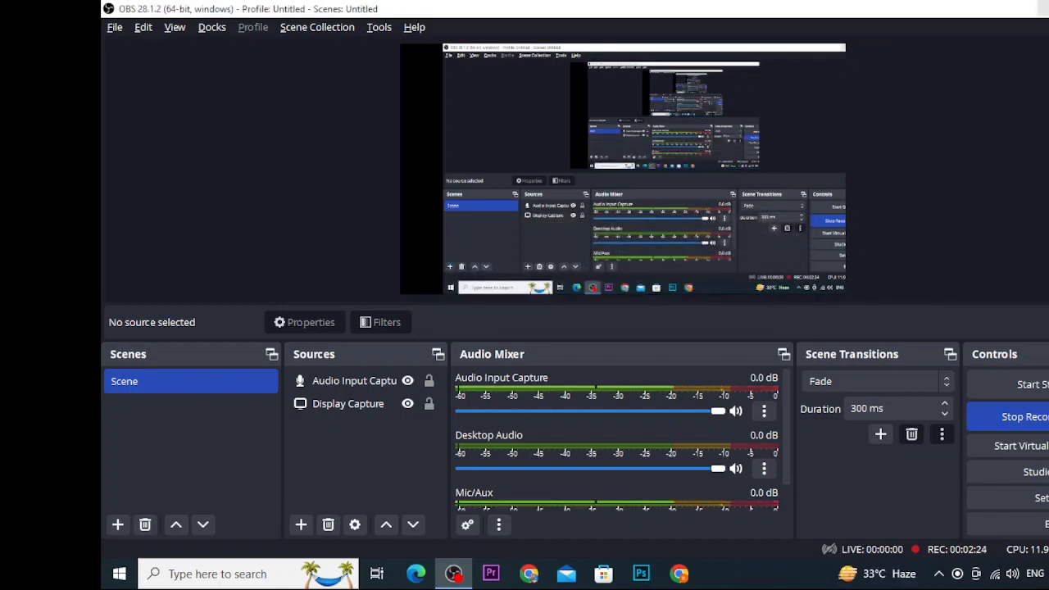
pyautogui.click(1048, 9)
# - Refresh the desktop, open the document sami02.docx in Word and dismiss the Genuine Office licence notice
pyautogui.rightClick(723, 140)
pyautogui.click(755, 186)
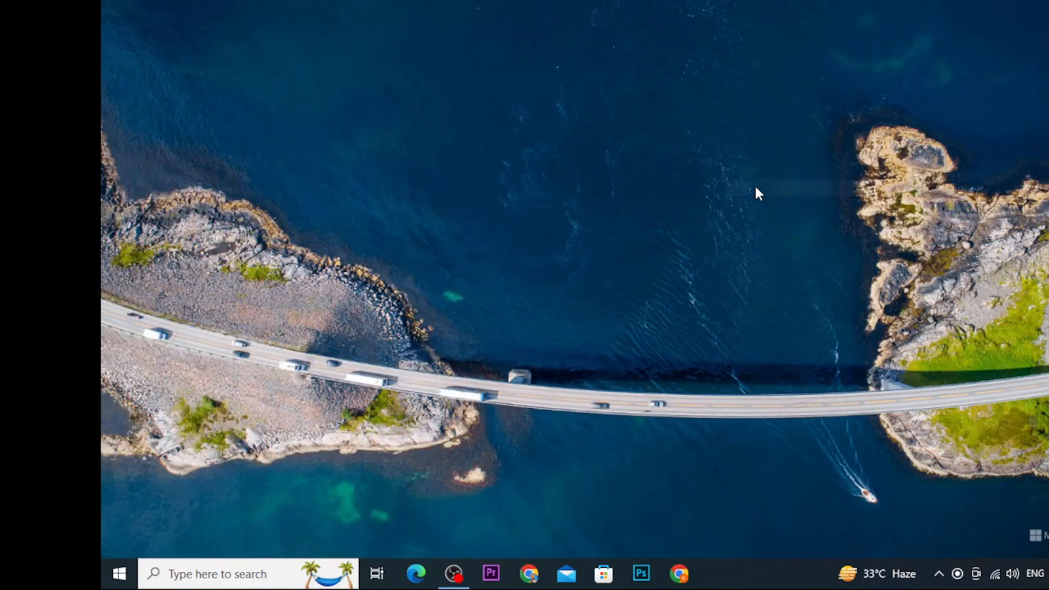
pyautogui.rightClick(755, 186)
pyautogui.click(789, 233)
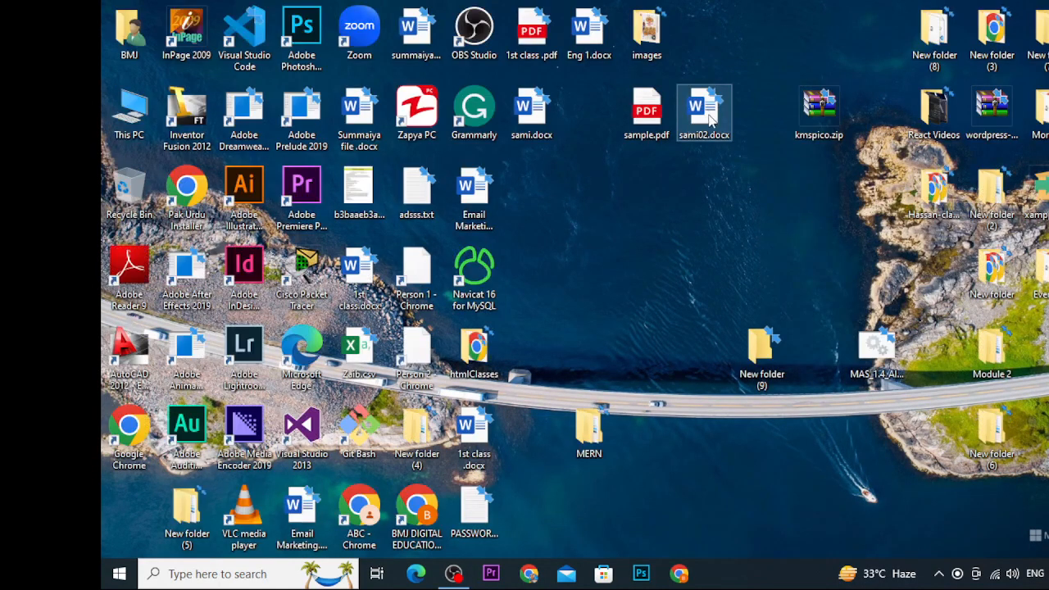
pyautogui.doubleClick(714, 117)
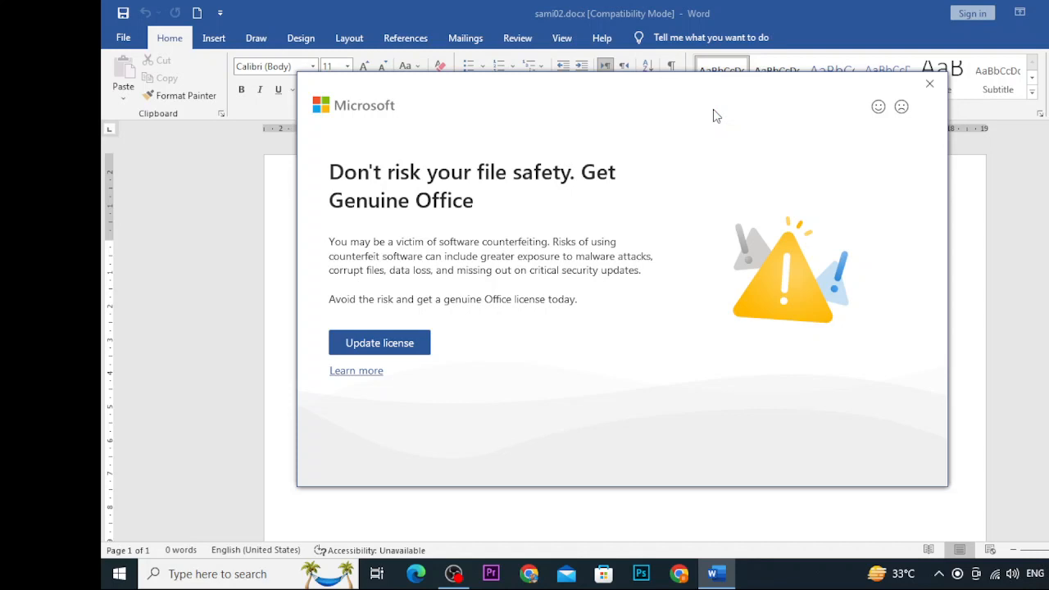
pyautogui.click(930, 84)
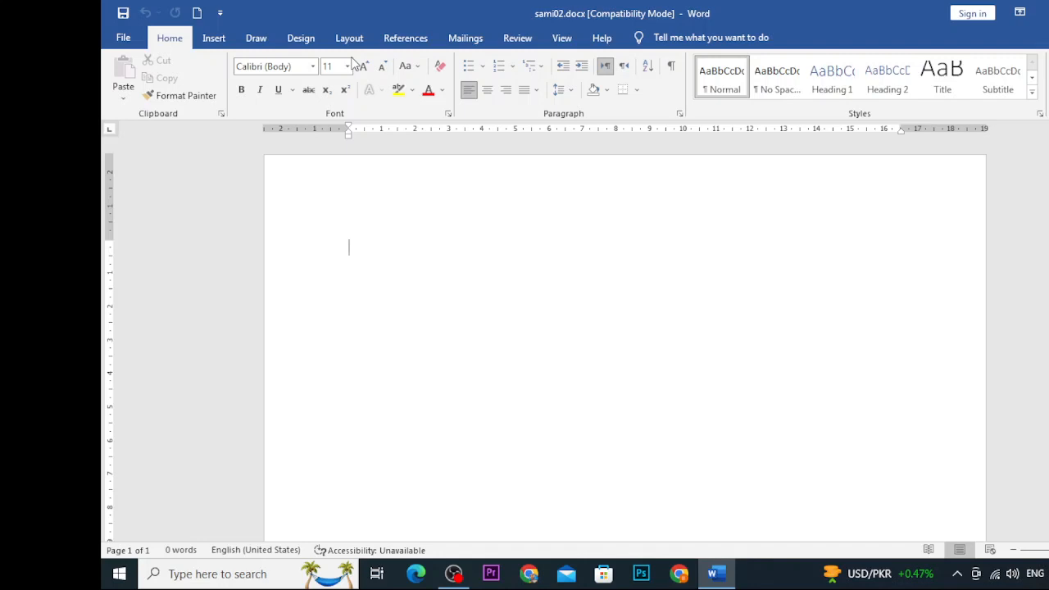
# - Open the full Font settings, review the available options and close them without changing anything
pyautogui.click(450, 115)
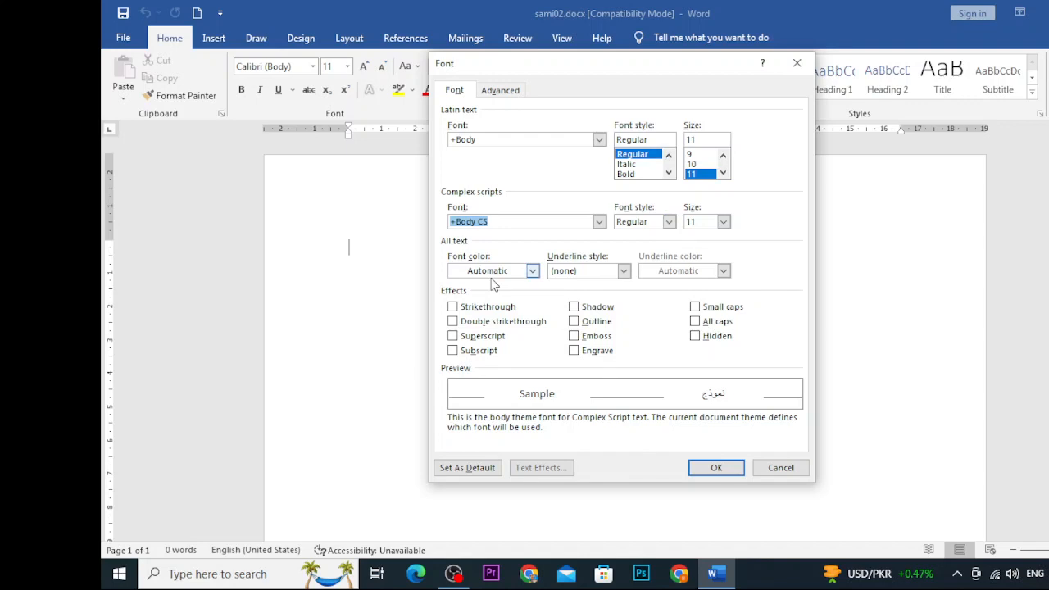
pyautogui.click(396, 232)
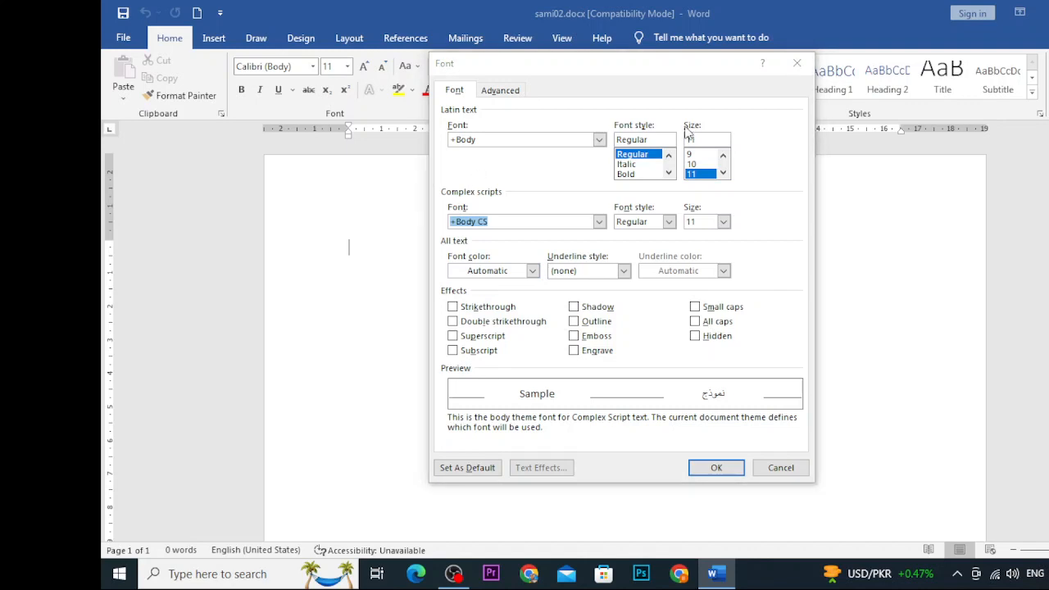
pyautogui.press('Escape')
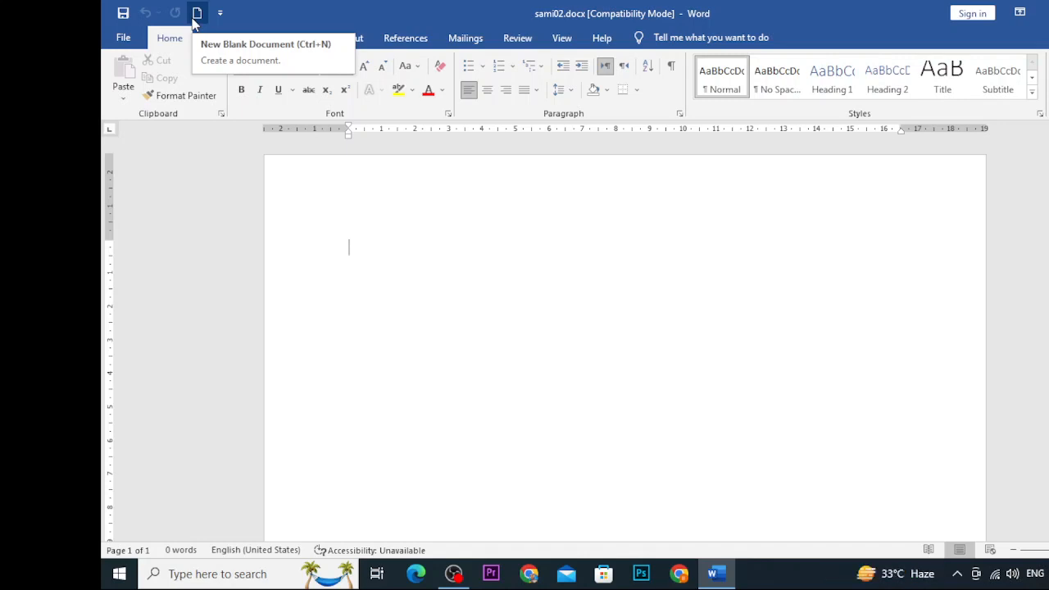
# - Add the Quick Print command to the Quick Access Toolbar
pyautogui.click(220, 14)
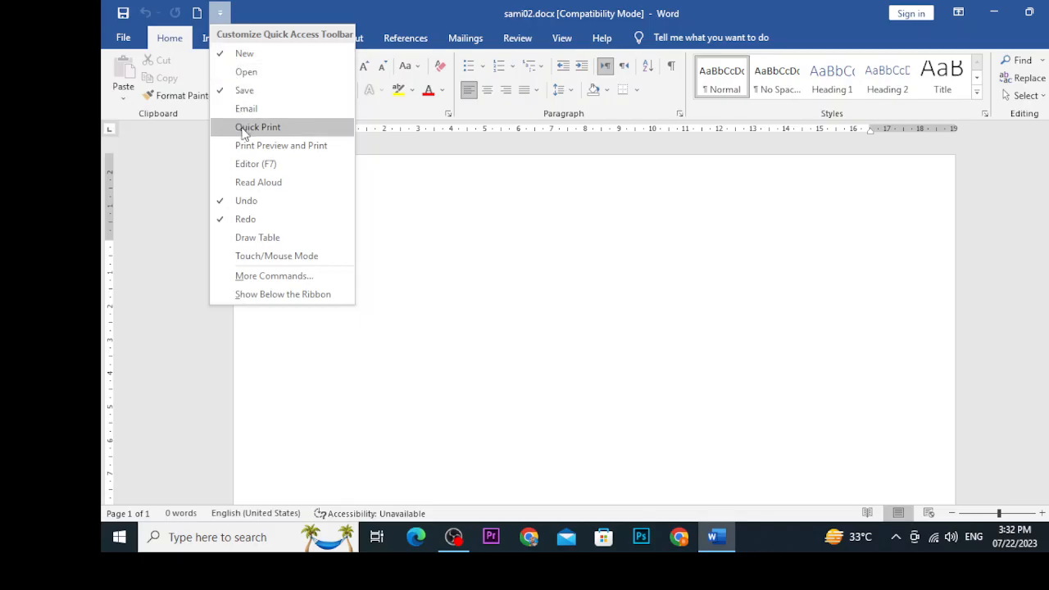
pyautogui.click(242, 129)
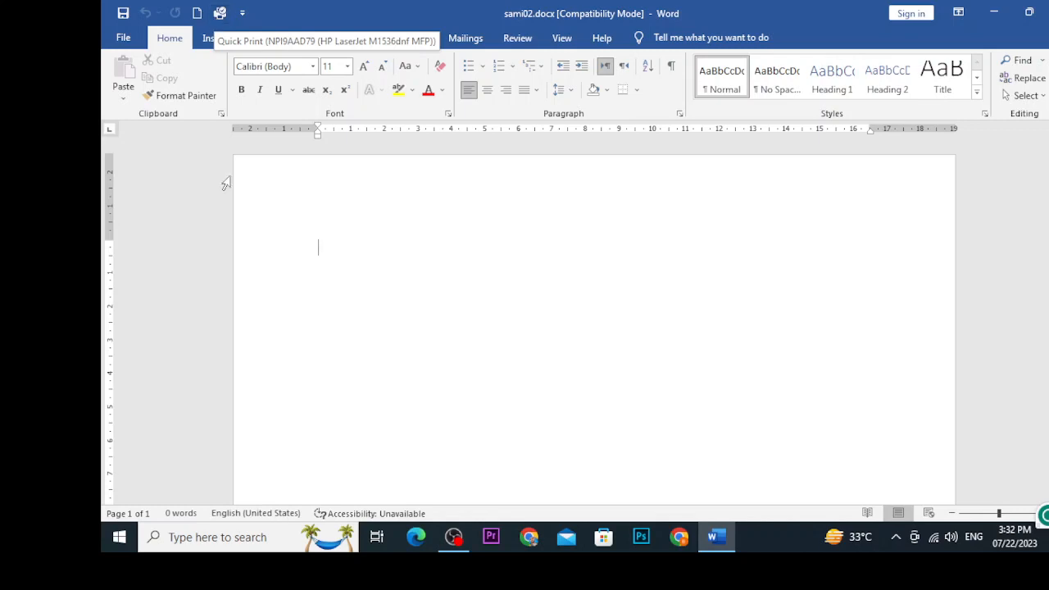
# - Review the print settings and preview for the document, then return to the page without printing
pyautogui.rightClick(279, 195)
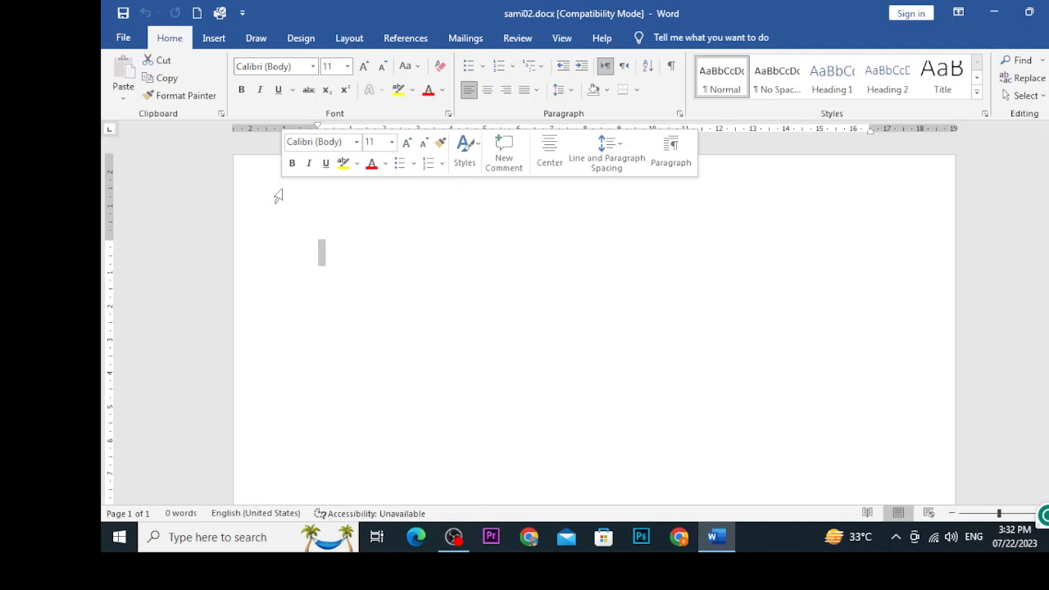
pyautogui.click(124, 37)
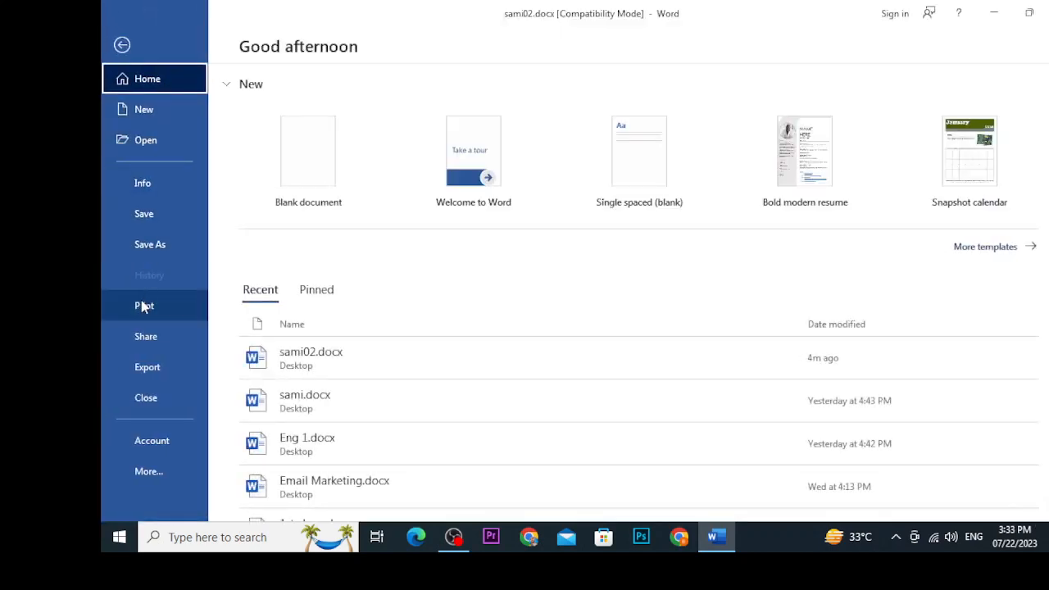
pyautogui.click(144, 305)
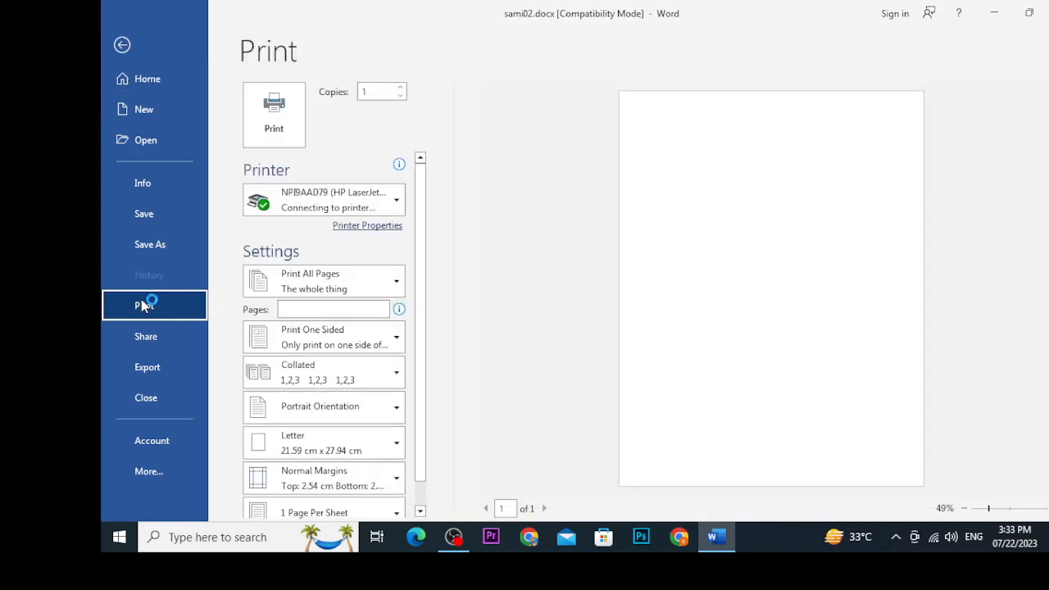
pyautogui.click(122, 44)
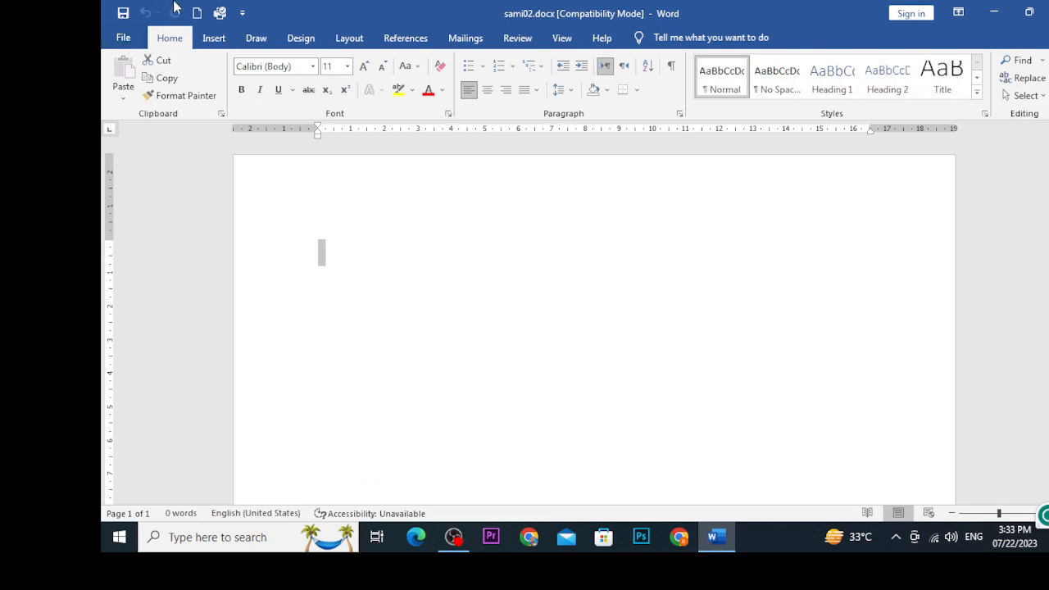
# - Remove the Save command from the Quick Access Toolbar
pyautogui.click(243, 13)
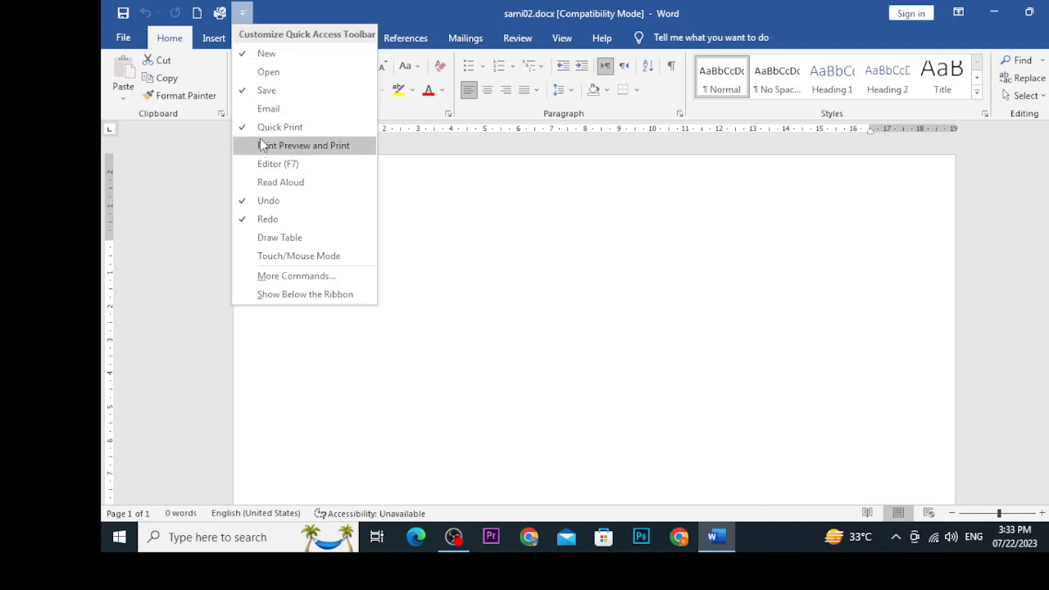
pyautogui.click(248, 92)
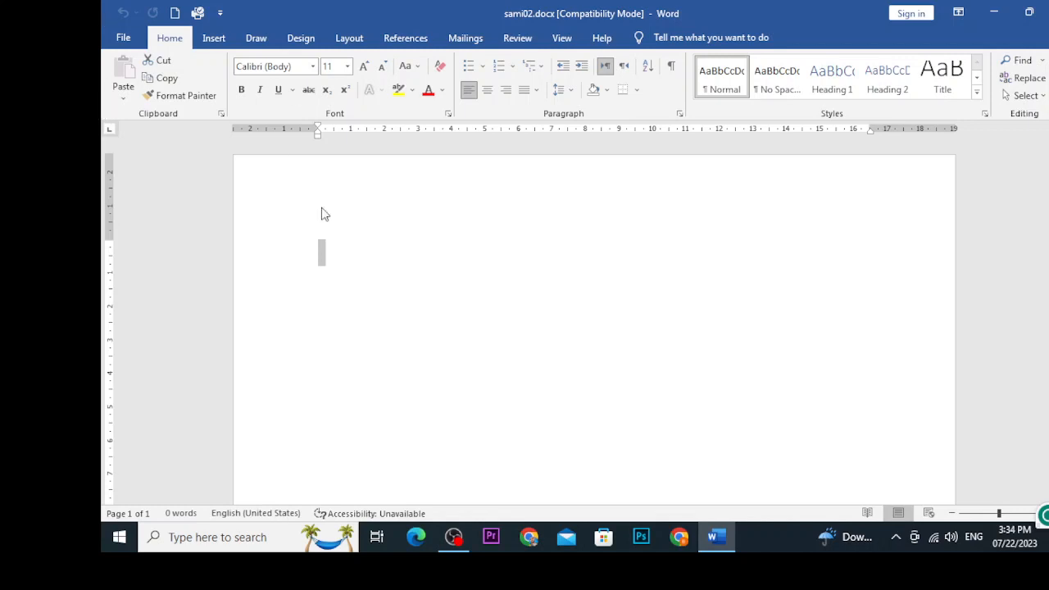
pyautogui.click(363, 272)
# - Auto-hide the ribbon, then switch its display to tabs only
pyautogui.click(967, 13)
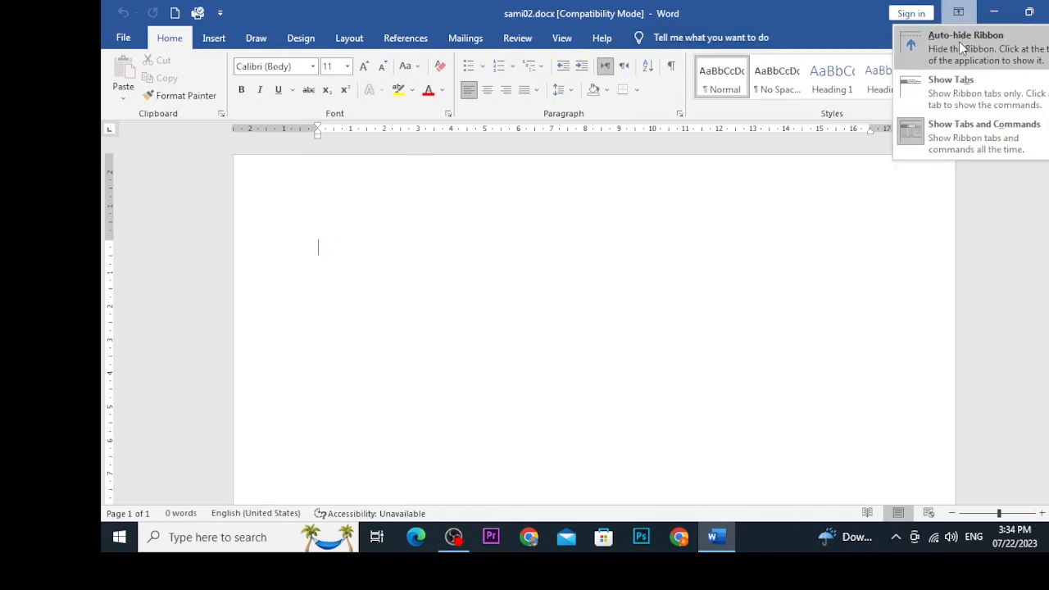
pyautogui.click(967, 42)
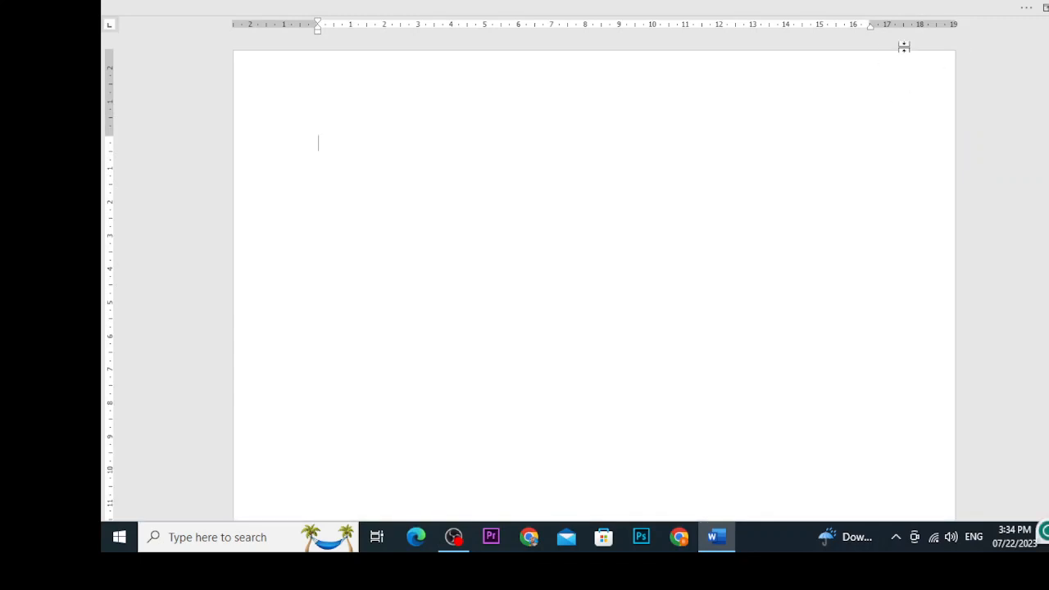
pyautogui.click(1046, 7)
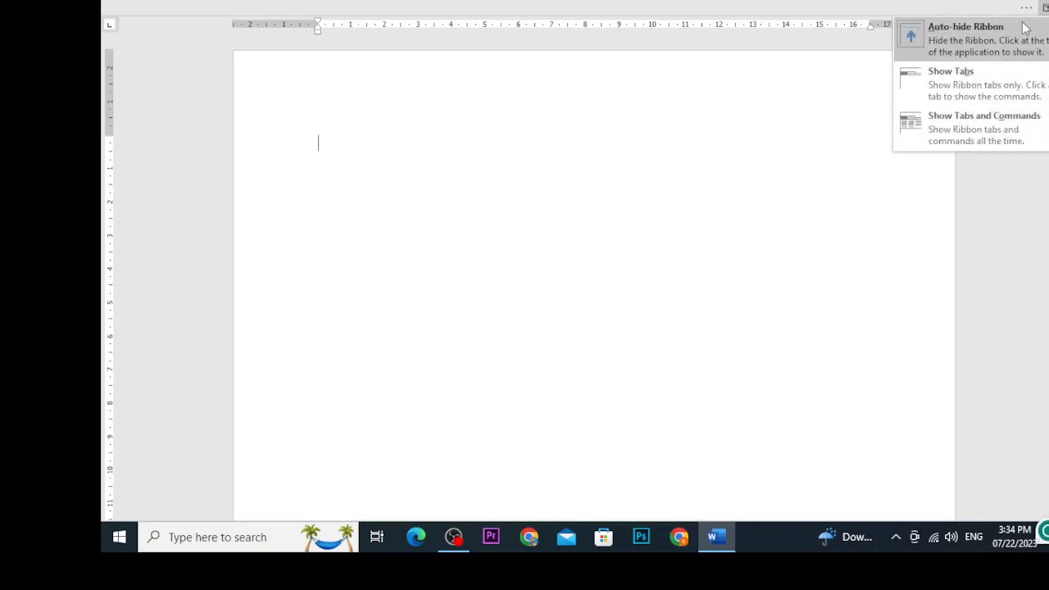
pyautogui.click(988, 47)
pyautogui.click(1045, 7)
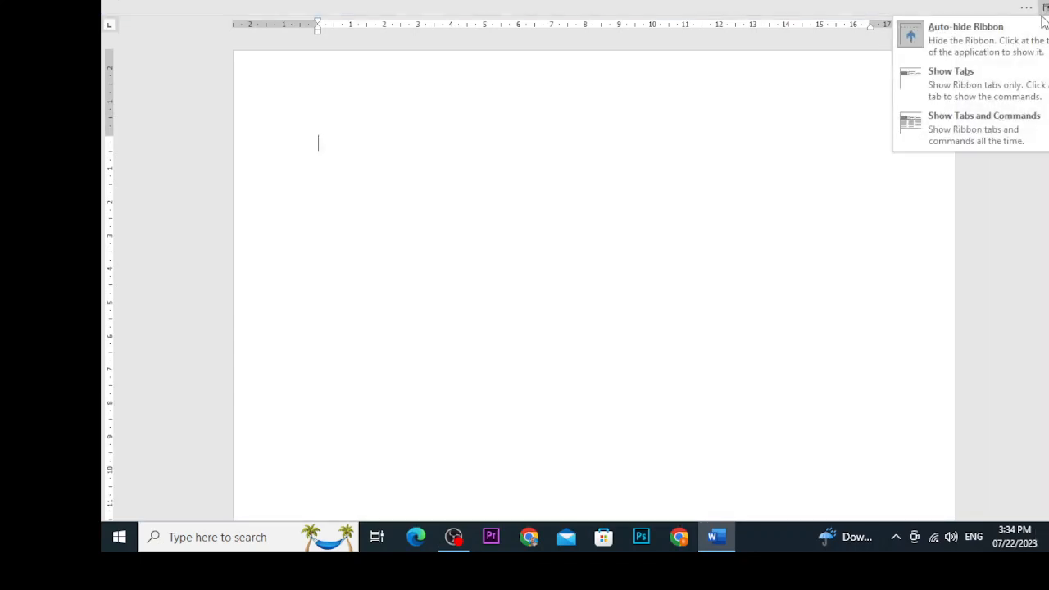
pyautogui.click(962, 75)
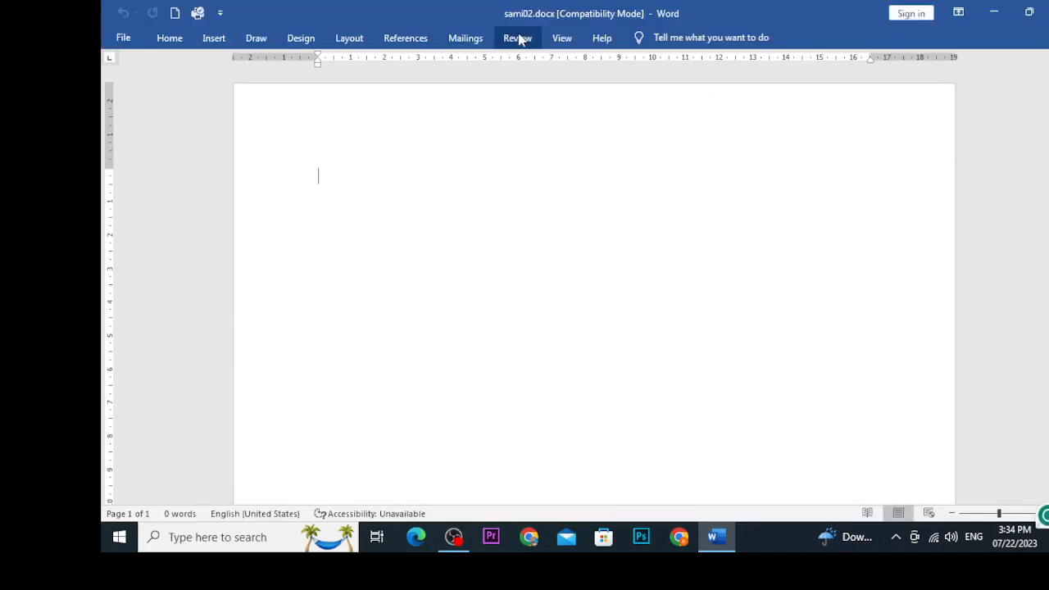
# - Insert an empty comment in the document, then pin the ribbon open and collapse it again
pyautogui.click(517, 37)
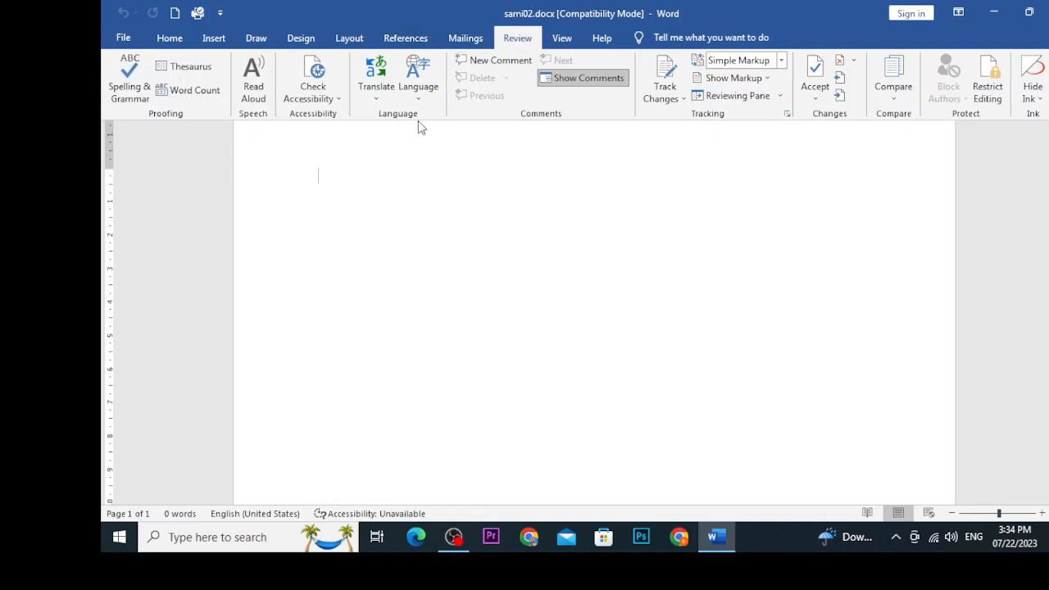
pyautogui.click(500, 60)
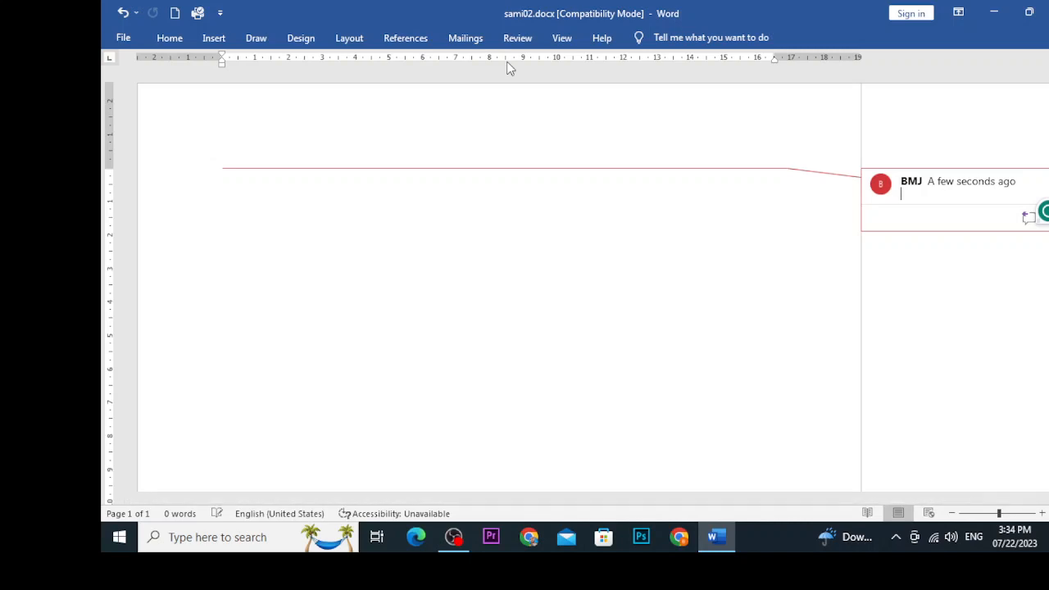
pyautogui.click(515, 38)
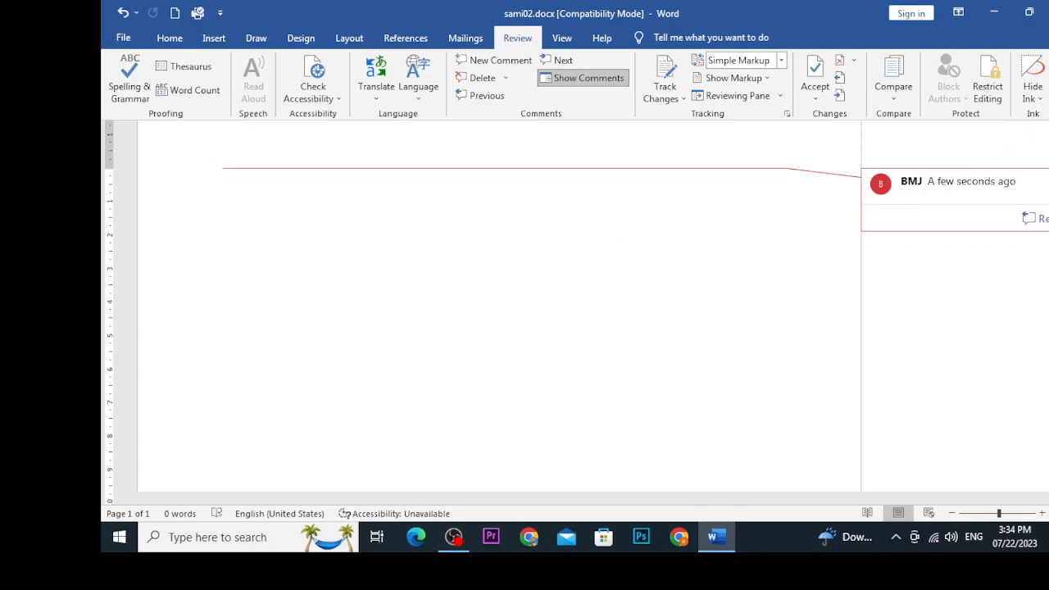
pyautogui.click(1048, 114)
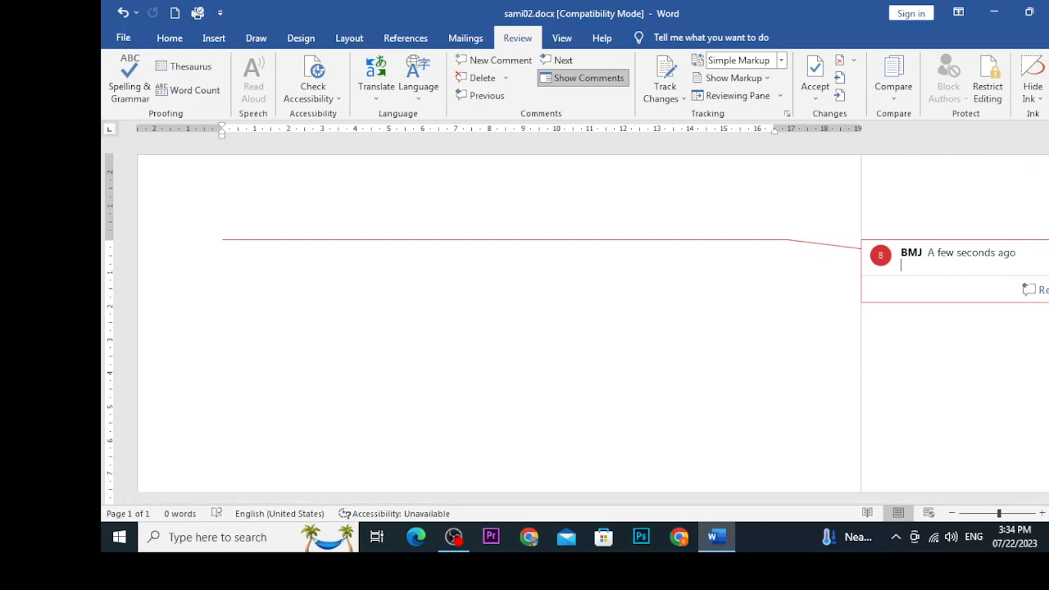
pyautogui.click(1047, 113)
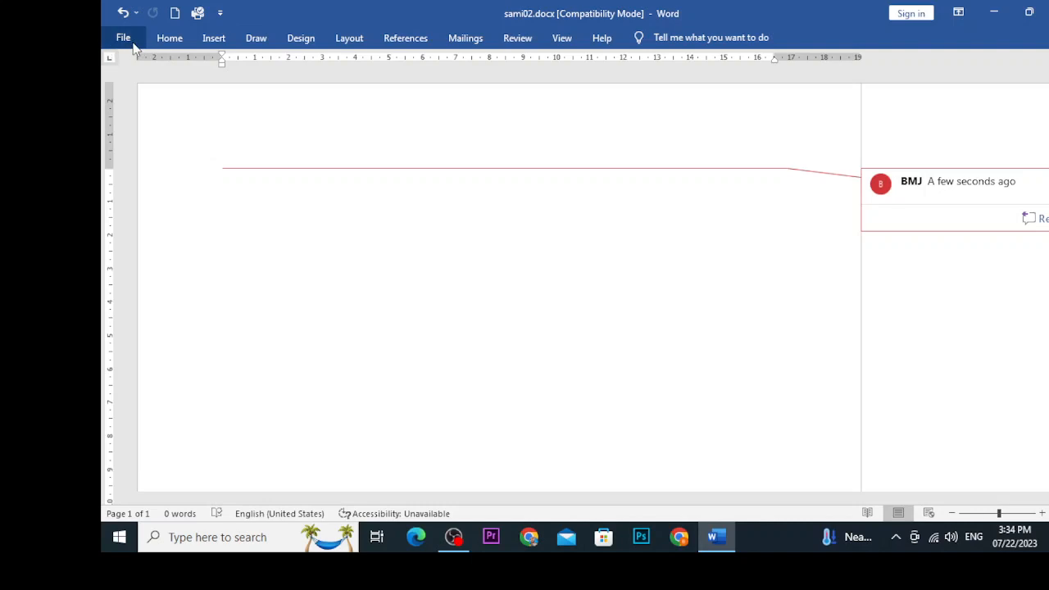
# - Undo the empty comment and restore the ribbon to showing tabs and commands
pyautogui.hotkey('ctrl', 'z')
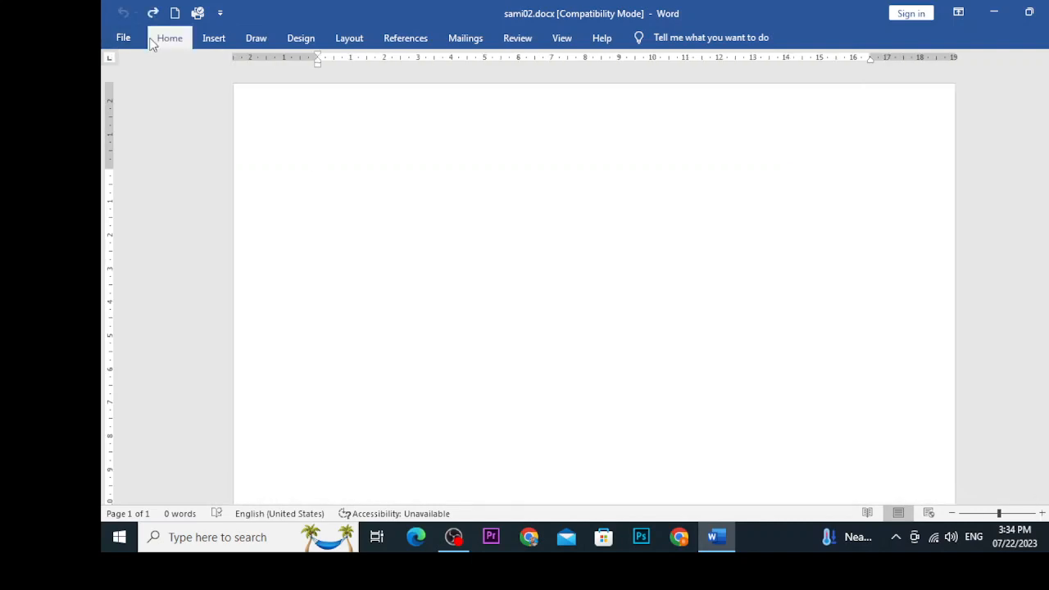
pyautogui.click(170, 38)
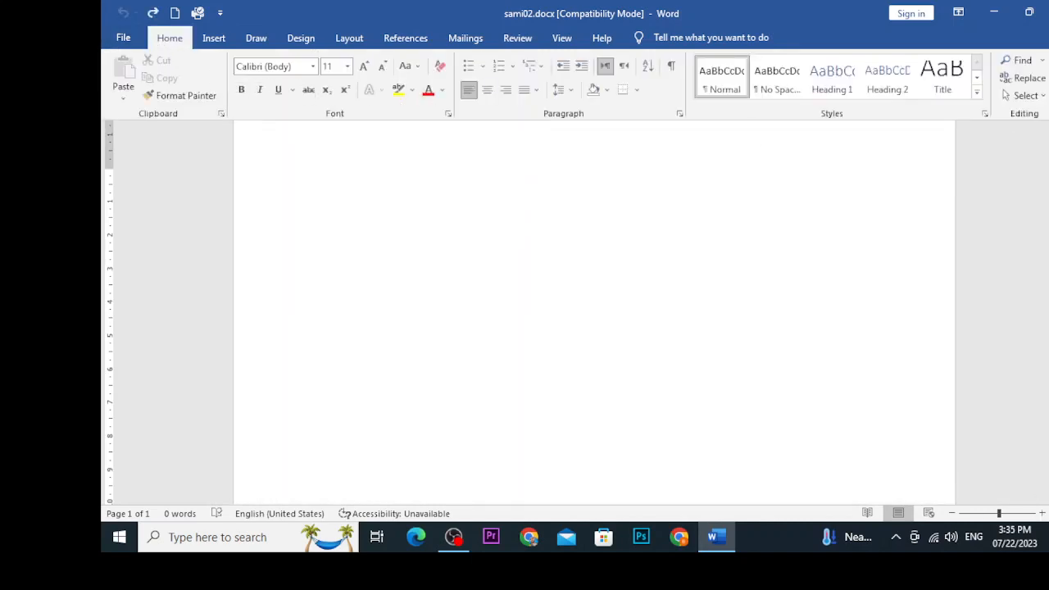
pyautogui.click(1048, 114)
pyautogui.click(964, 19)
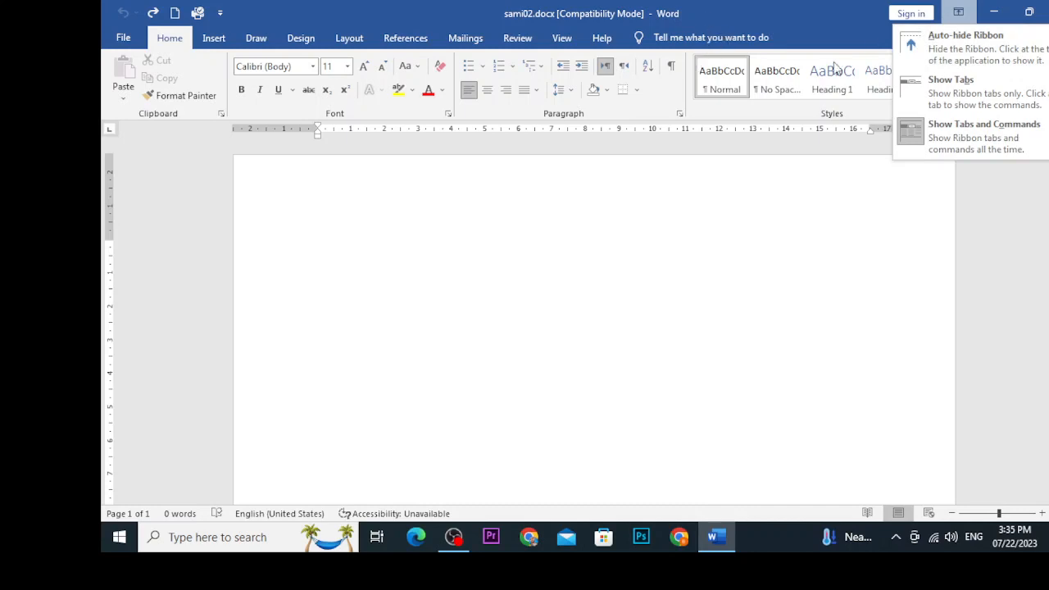
pyautogui.click(850, 174)
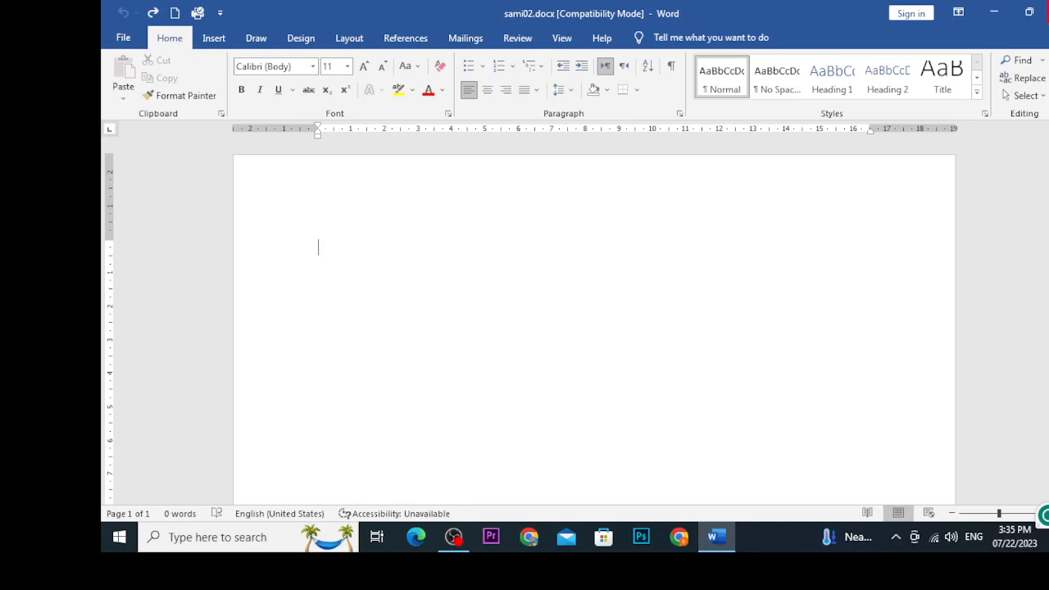
# - Close the current document and open 1st class .docx from the recent files
pyautogui.hotkey('ctrl', 'w')
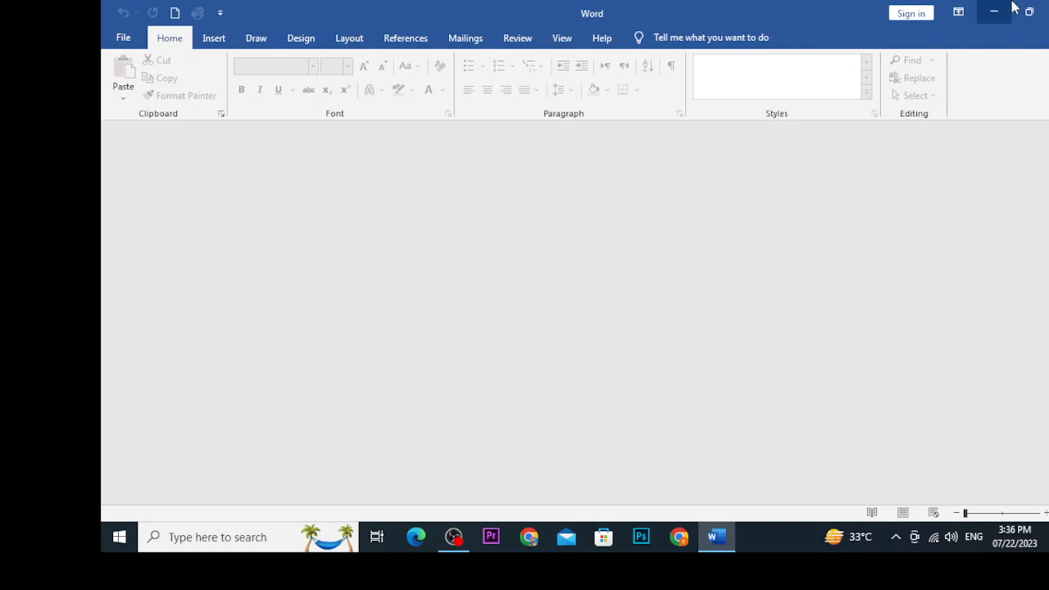
pyautogui.click(123, 41)
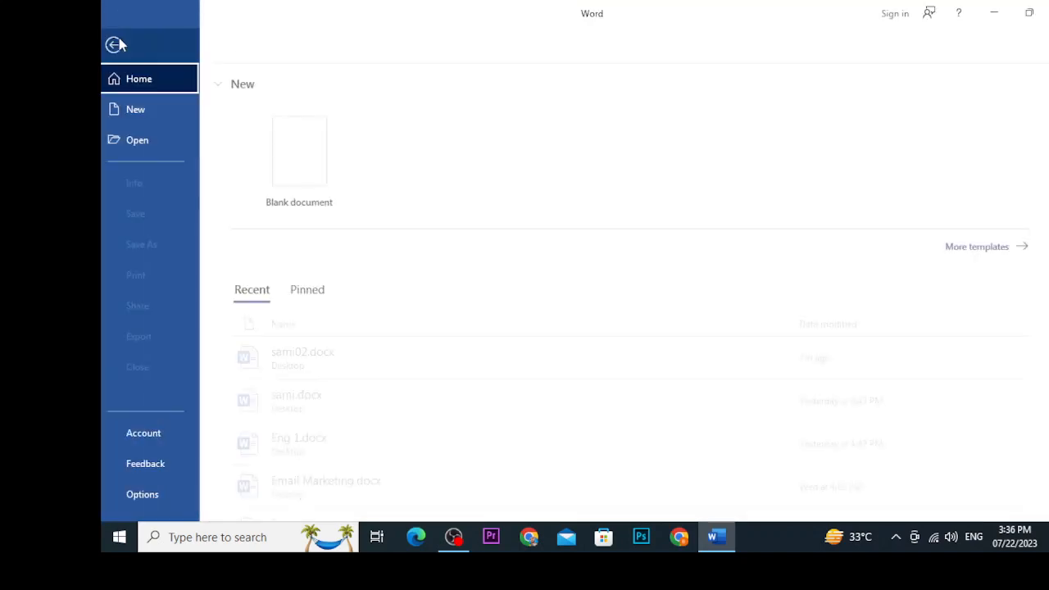
pyautogui.scroll(-3, 312, 386)
pyautogui.scroll(-2, 311, 385)
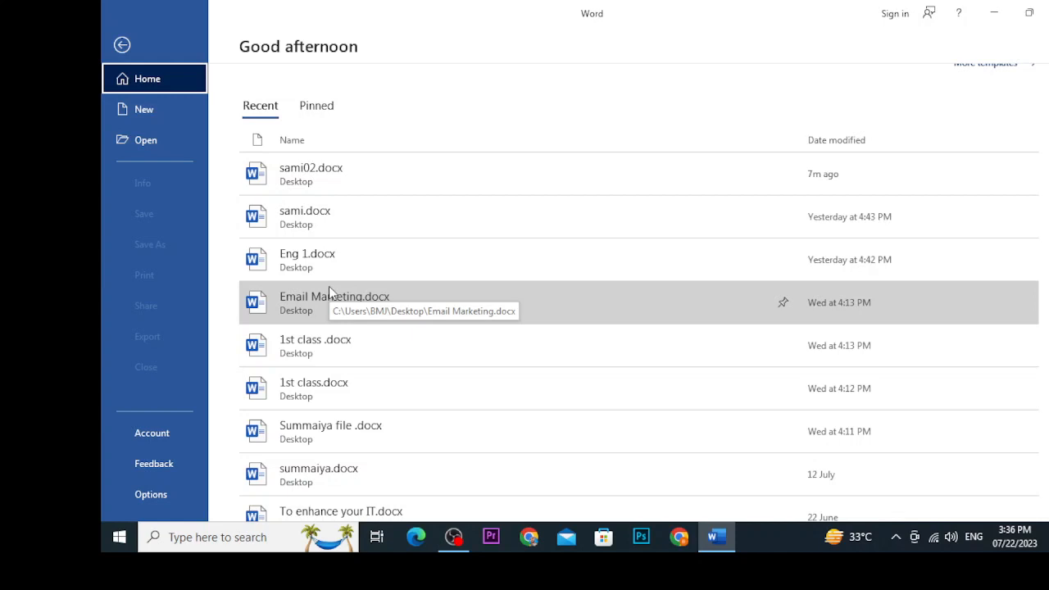
pyautogui.click(315, 336)
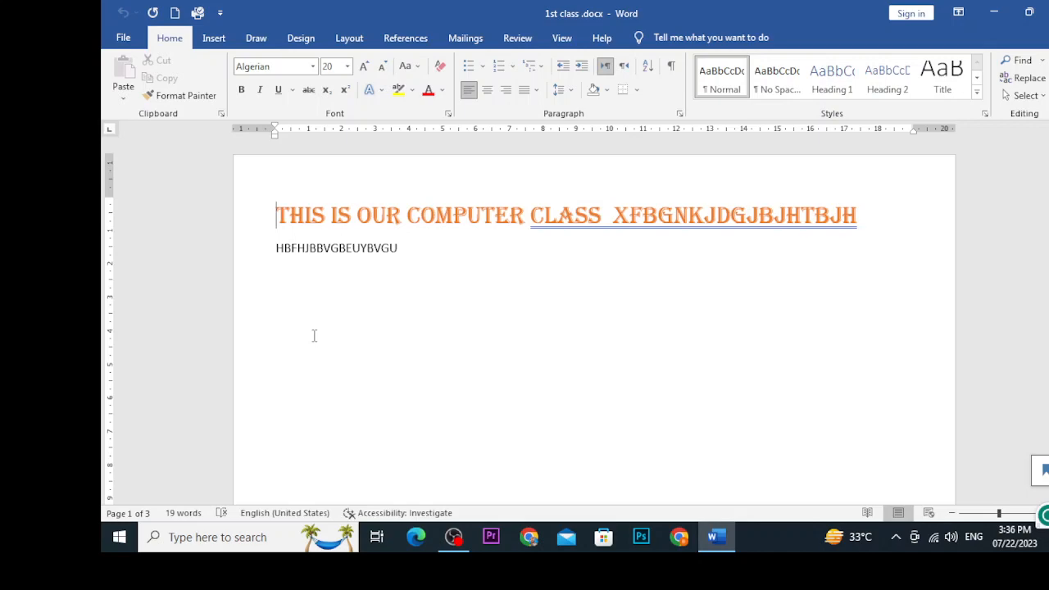
# - Show and hide the ribbon's access-key hints, then close Word
pyautogui.press('alt')
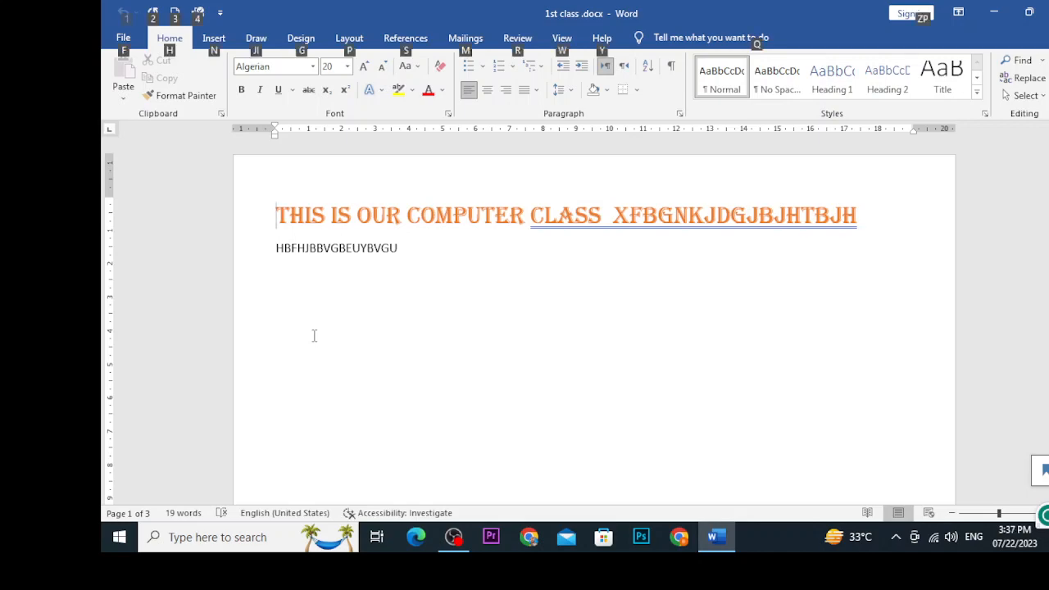
pyautogui.press('alt')
pyautogui.press('alt')
pyautogui.hotkey('alt', 'F4')
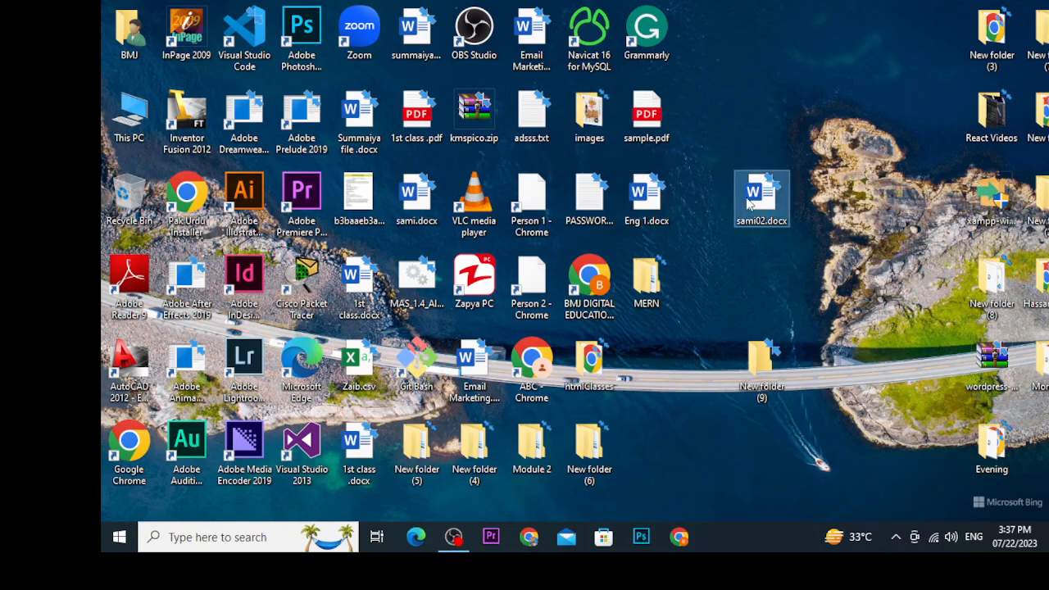
# - Delete sami02.docx and sami.docx from the desktop
pyautogui.press('Delete')
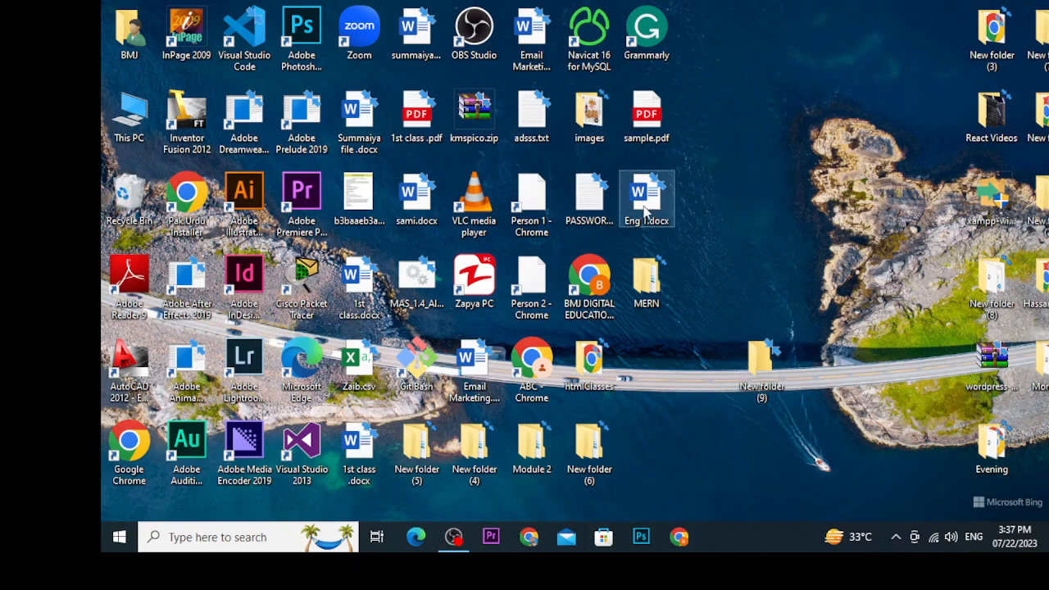
pyautogui.click(432, 226)
pyautogui.press('Delete')
# - Refresh the desktop and move New folder (9) into the gap beside the VLC media player shortcut
pyautogui.rightClick(736, 187)
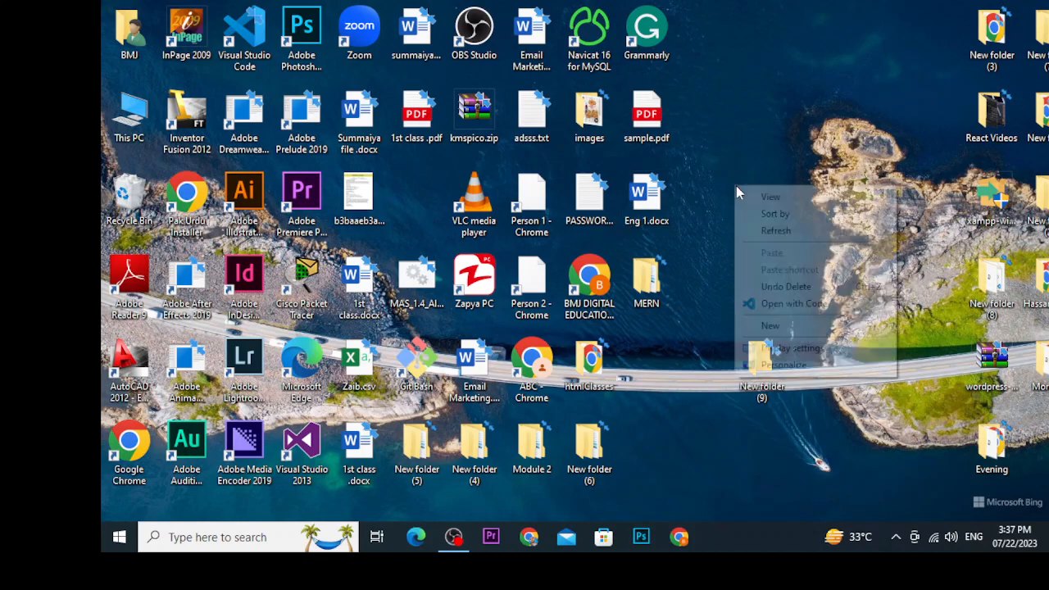
pyautogui.click(745, 232)
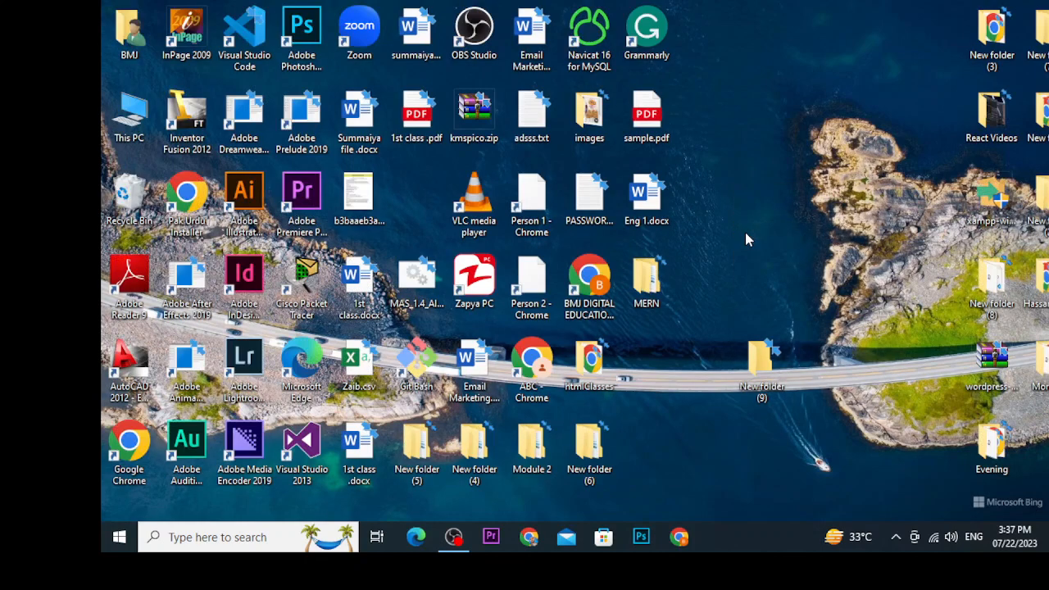
pyautogui.moveTo(752, 362); pyautogui.dragTo(418, 203)
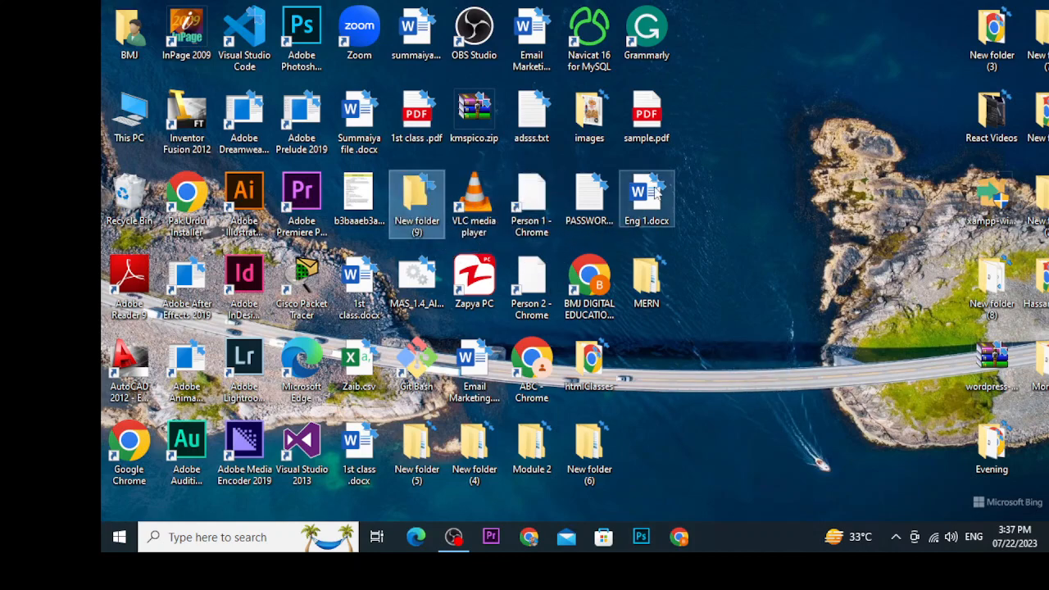
pyautogui.rightClick(712, 91)
pyautogui.click(724, 141)
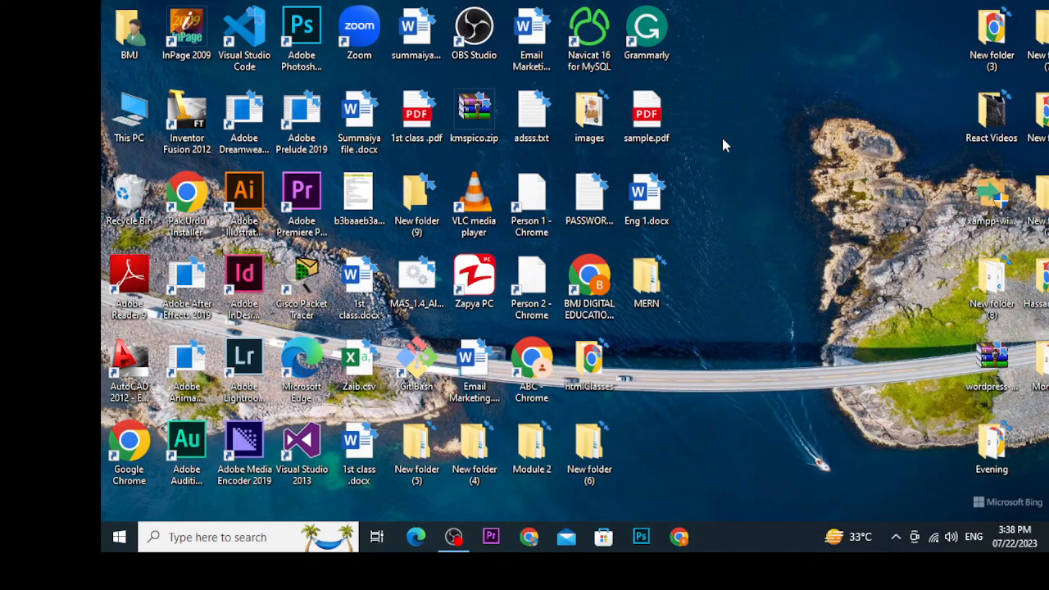
# - Launch Word with the Windows Run command winword and create a blank document
pyautogui.press('super+r')
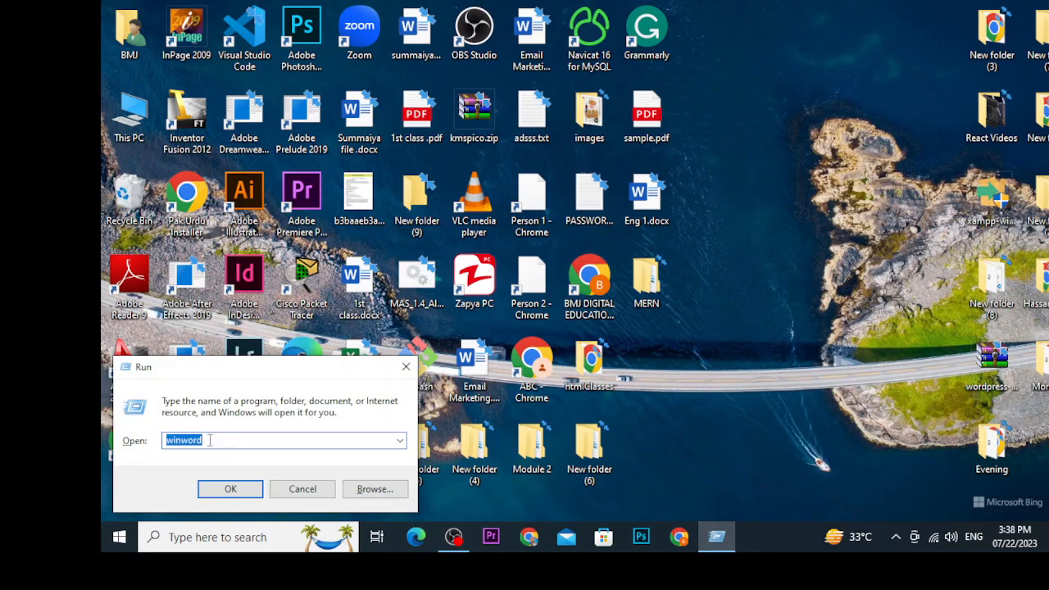
pyautogui.moveTo(220, 363); pyautogui.dragTo(431, 199)
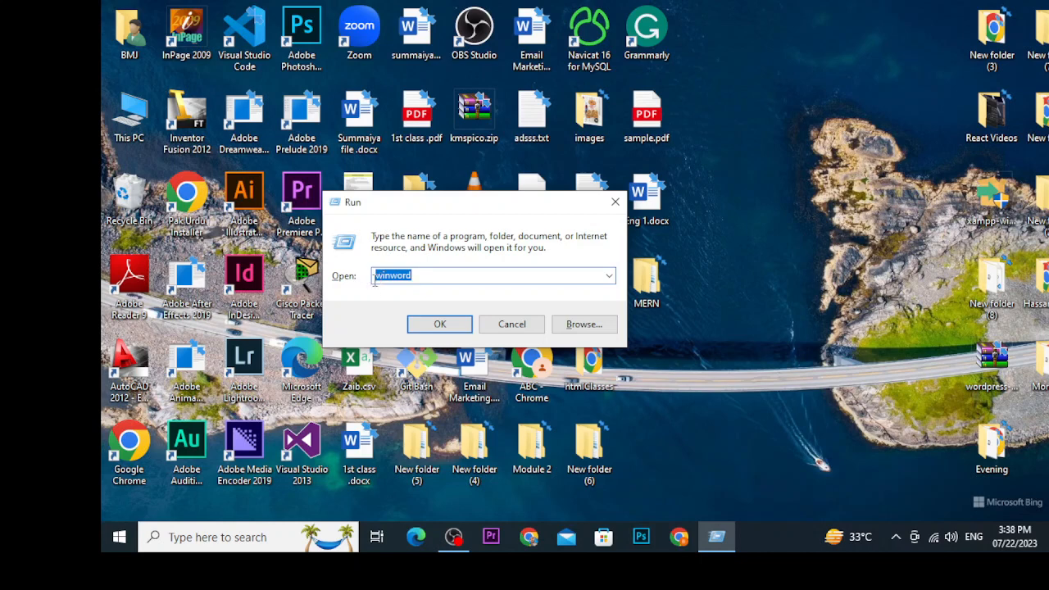
pyautogui.click(426, 325)
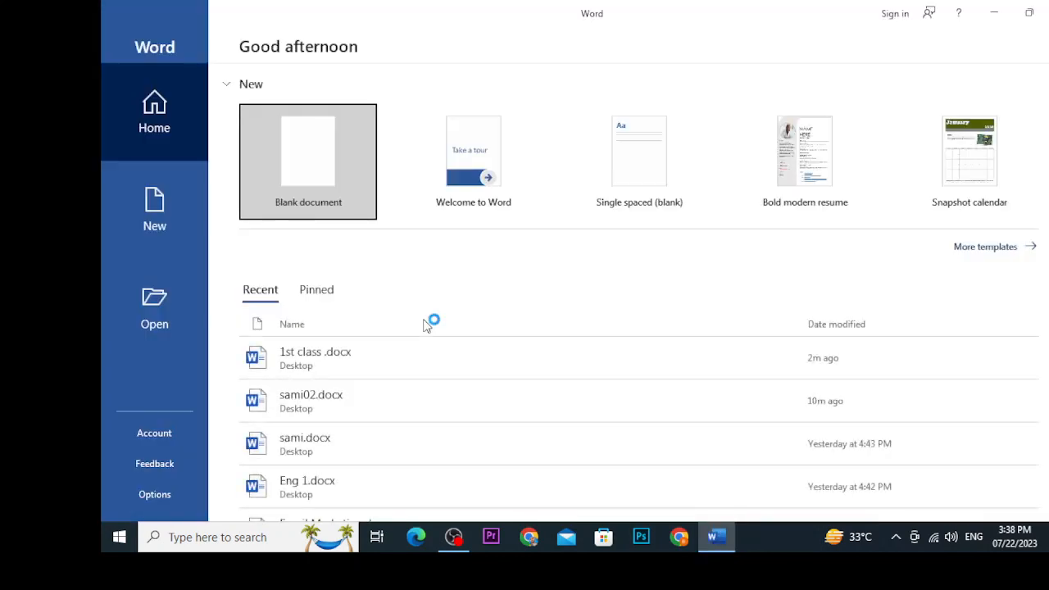
pyautogui.click(326, 161)
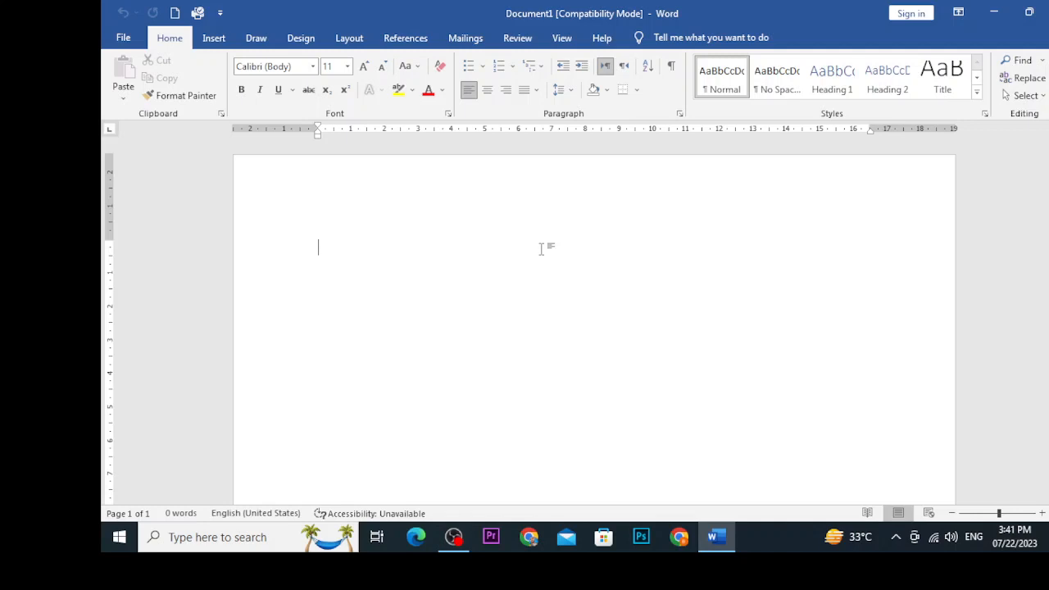
# - Enter an equals sign at the start of the blank document
pyautogui.write('=')
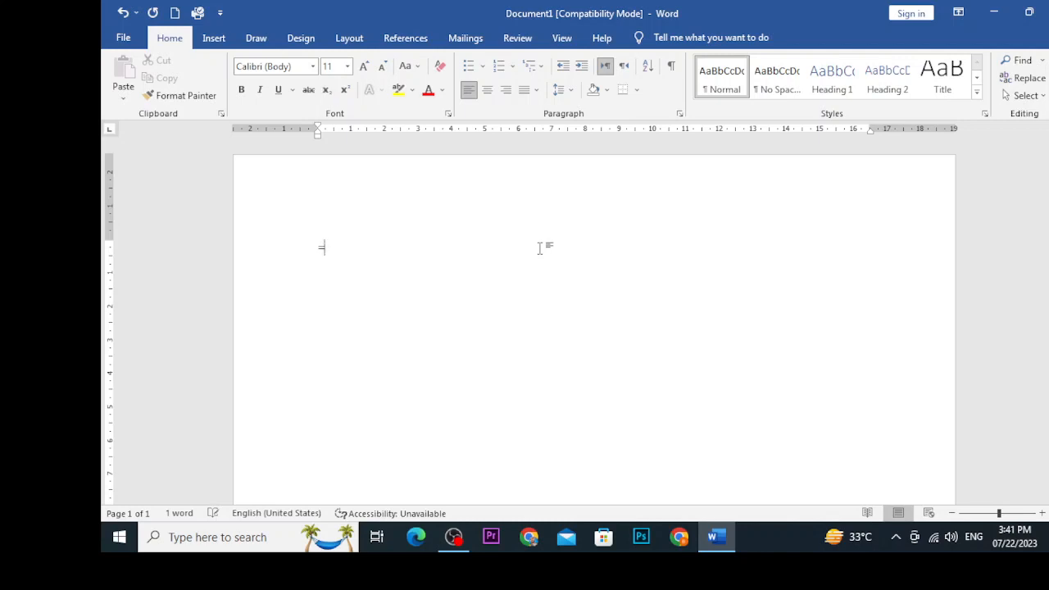
pyautogui.hotkey('ctrl', '=')
pyautogui.scroll(3, 633, 313)
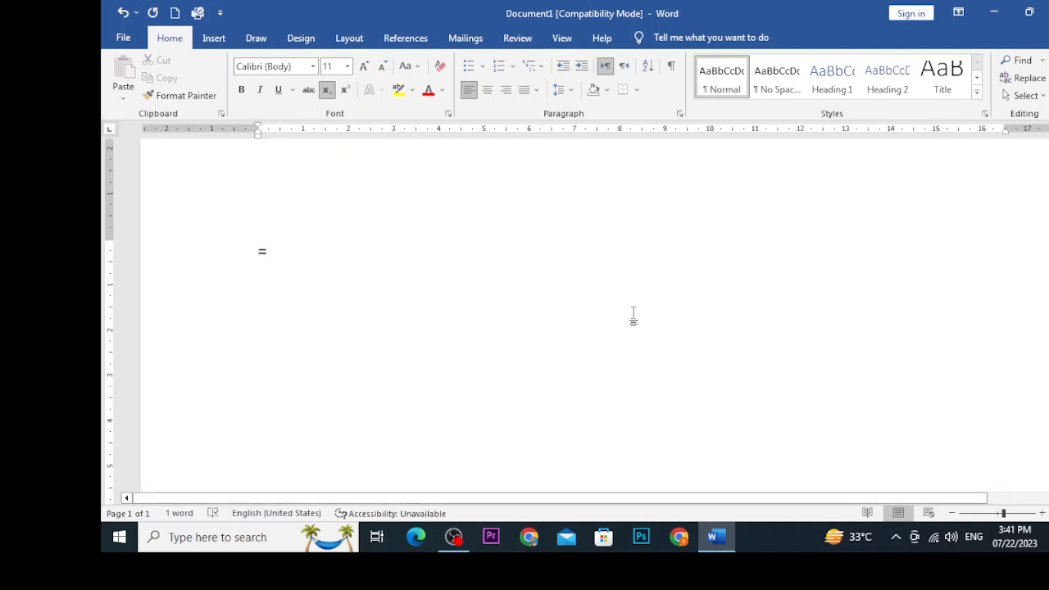
pyautogui.scroll(2, 633, 314)
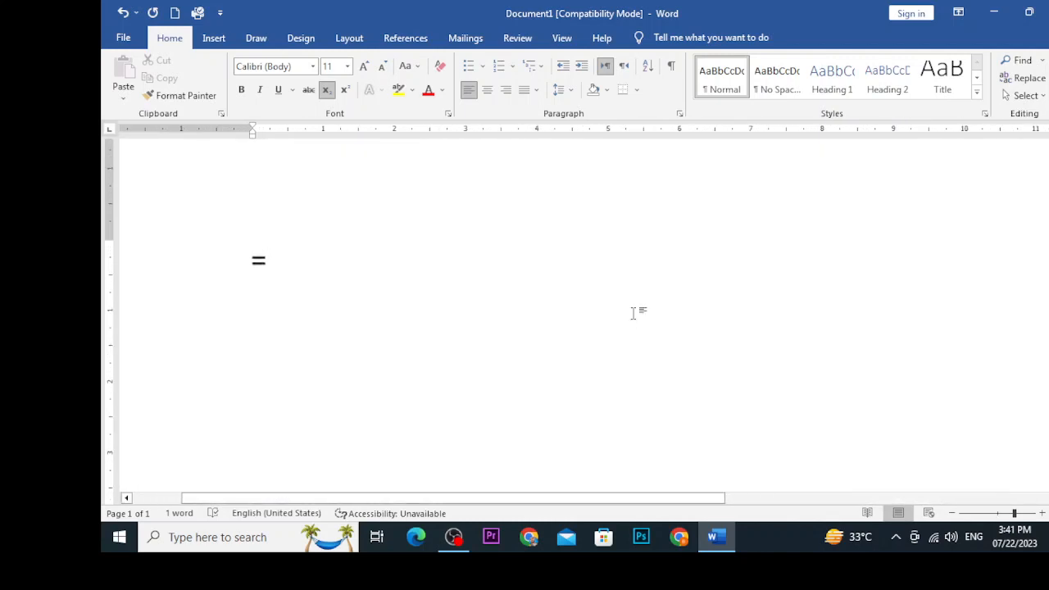
pyautogui.scroll(-5, 633, 313)
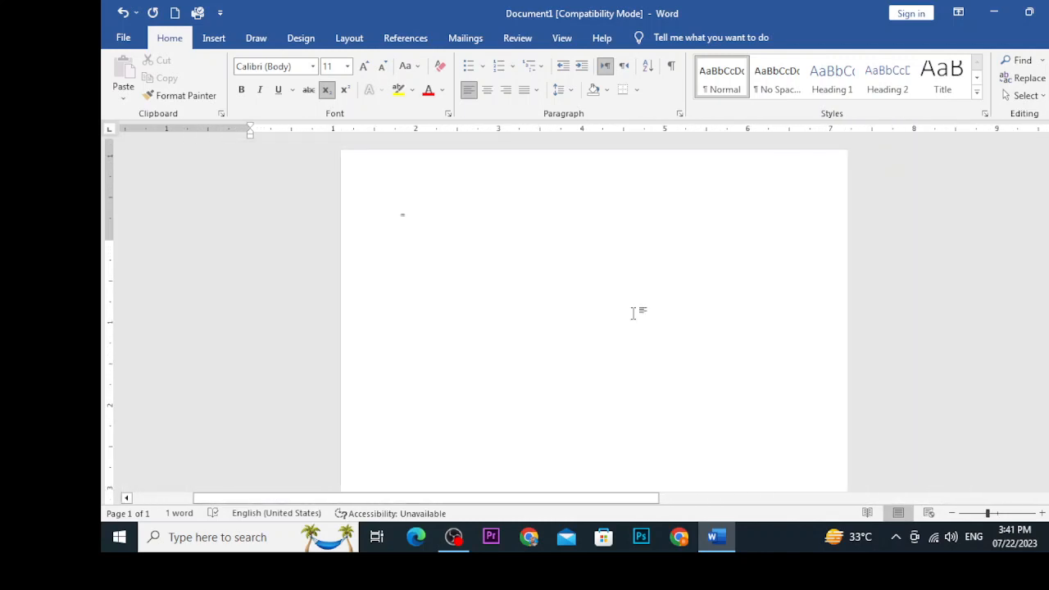
pyautogui.scroll(5, 633, 313)
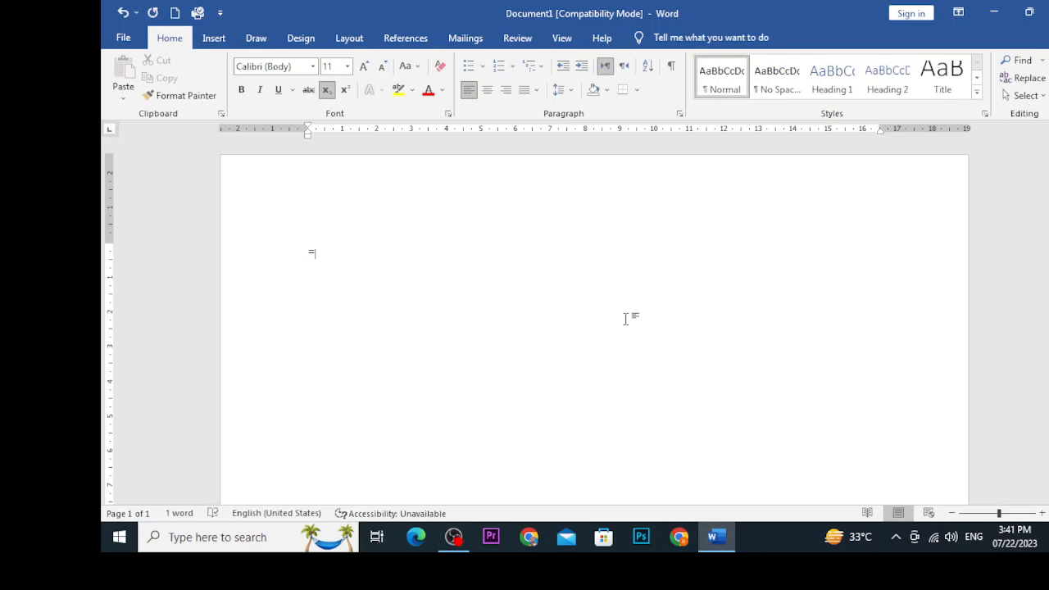
# - Turn off subscript formatting and generate sample paragraphs with =rand()
pyautogui.write('rand')
pyautogui.press('BackSpace')
pyautogui.press('BackSpace')
pyautogui.press('BackSpace')
pyautogui.press('BackSpace')
pyautogui.click(326, 90)
pyautogui.write('rand()')
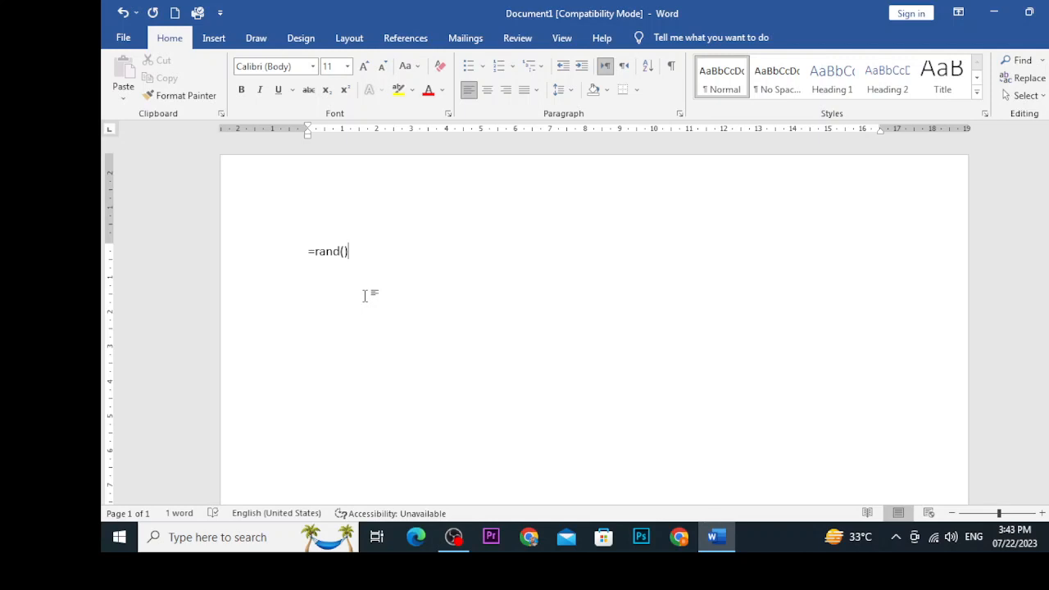
pyautogui.press('Return')
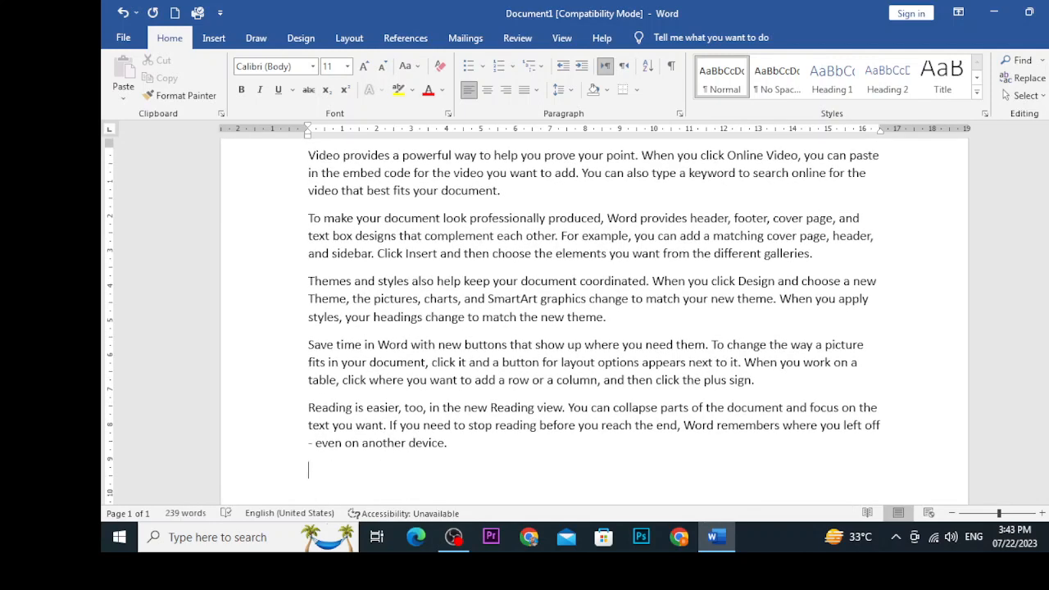
# - Undo the generated sample text and generate six paragraphs with =rand(6)
pyautogui.scroll(-2, 388, 300)
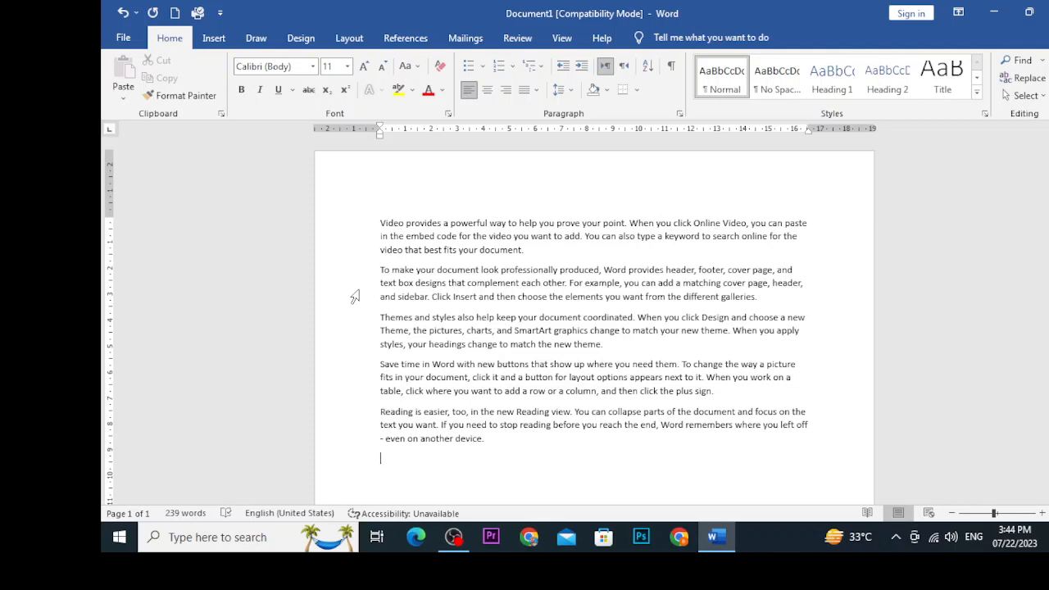
pyautogui.hotkey('ctrl', 'z')
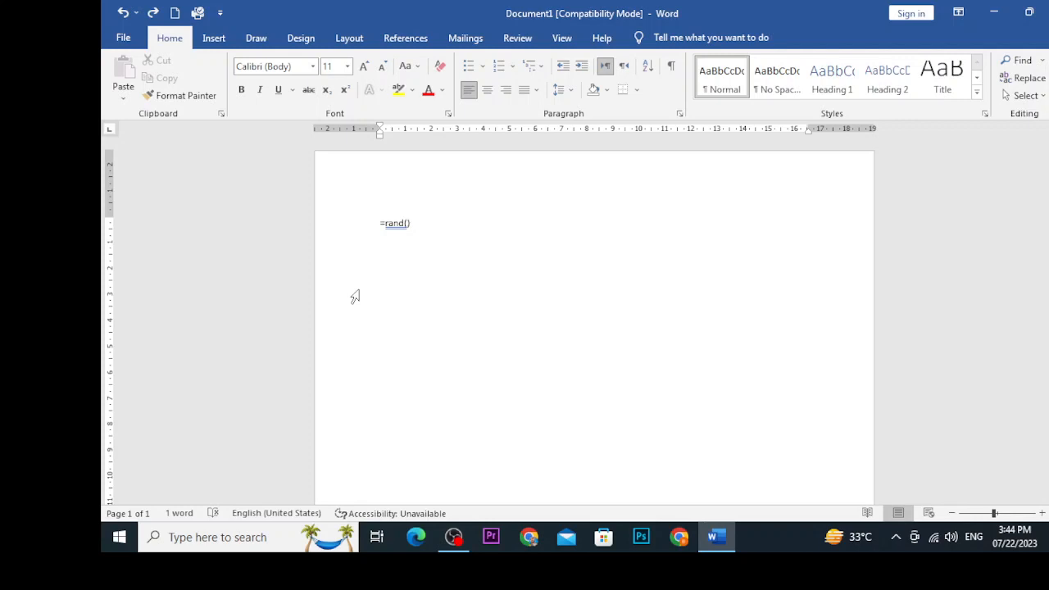
pyautogui.write('6')
pyautogui.press('Return')
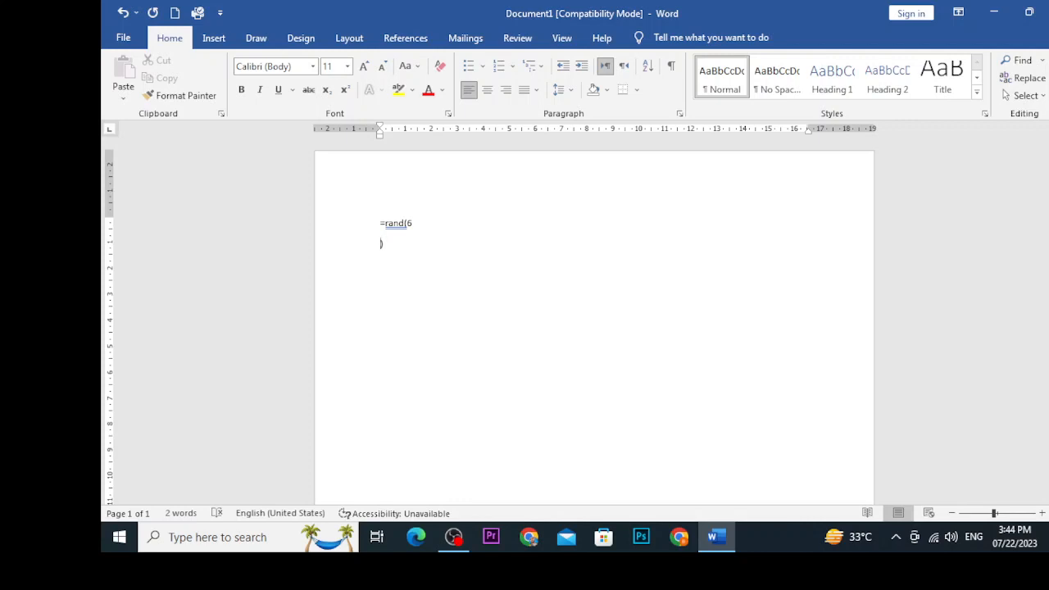
pyautogui.press('BackSpace')
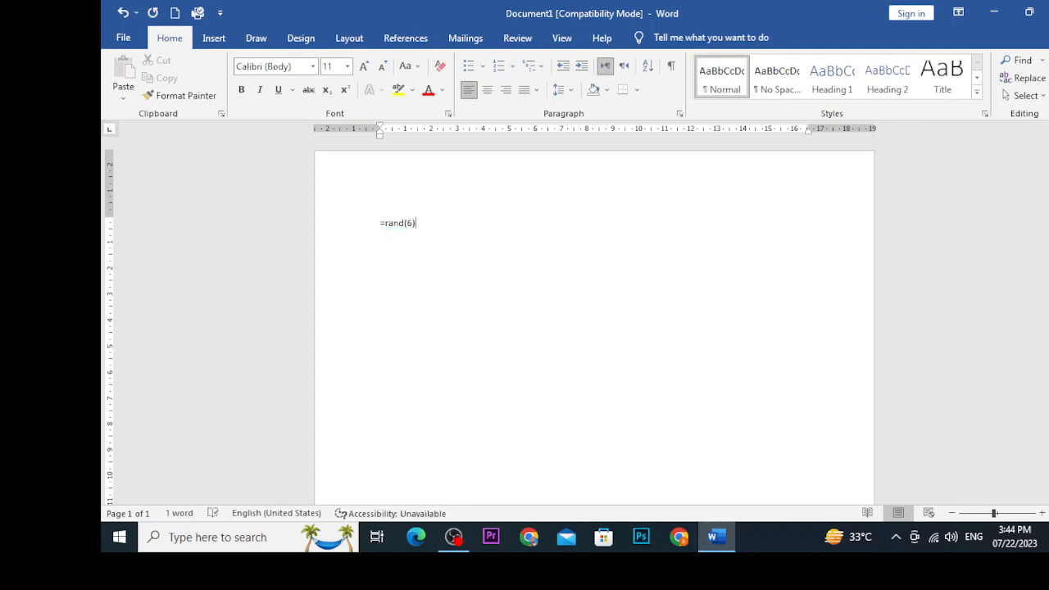
pyautogui.press('Return')
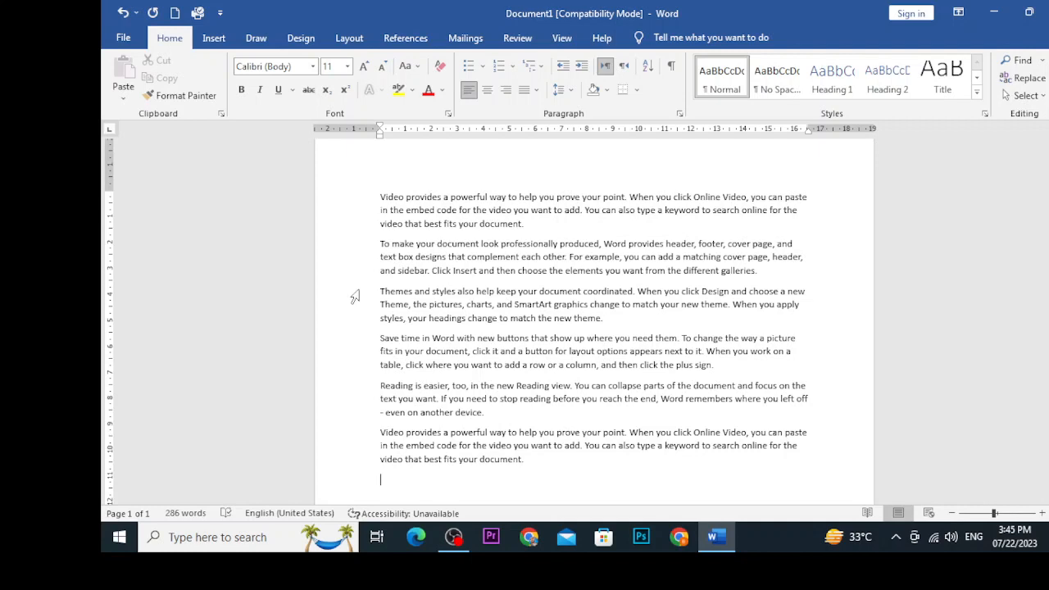
# - Undo the six generated paragraphs, change the formula to =rand(10), and generate ten paragraphs
pyautogui.hotkey('ctrl', 'z')
pyautogui.click(413, 197)
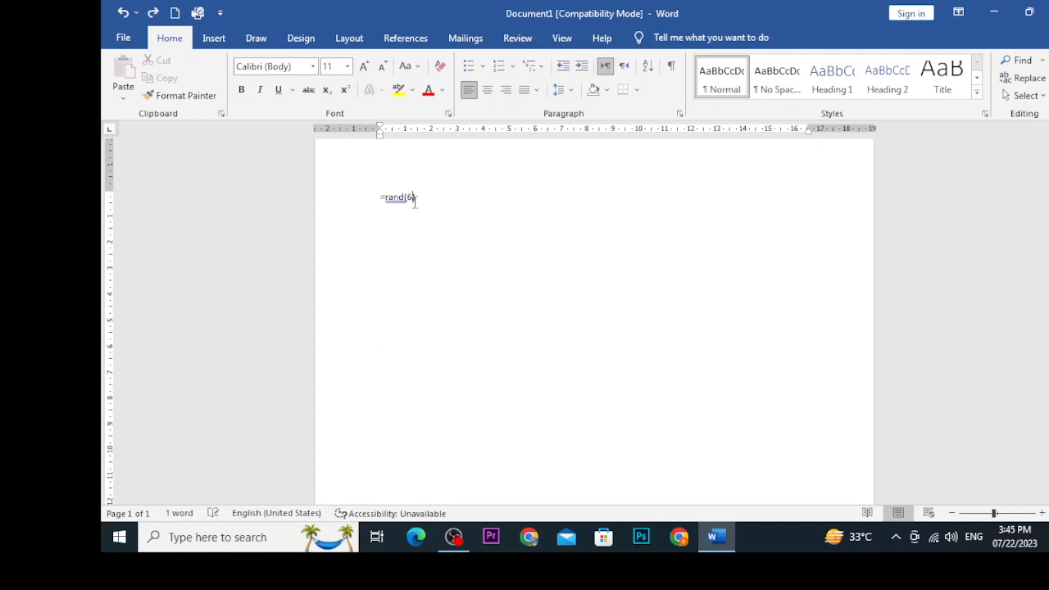
pyautogui.press('BackSpace')
pyautogui.write('10')
pyautogui.press('End')
pyautogui.press('Return')
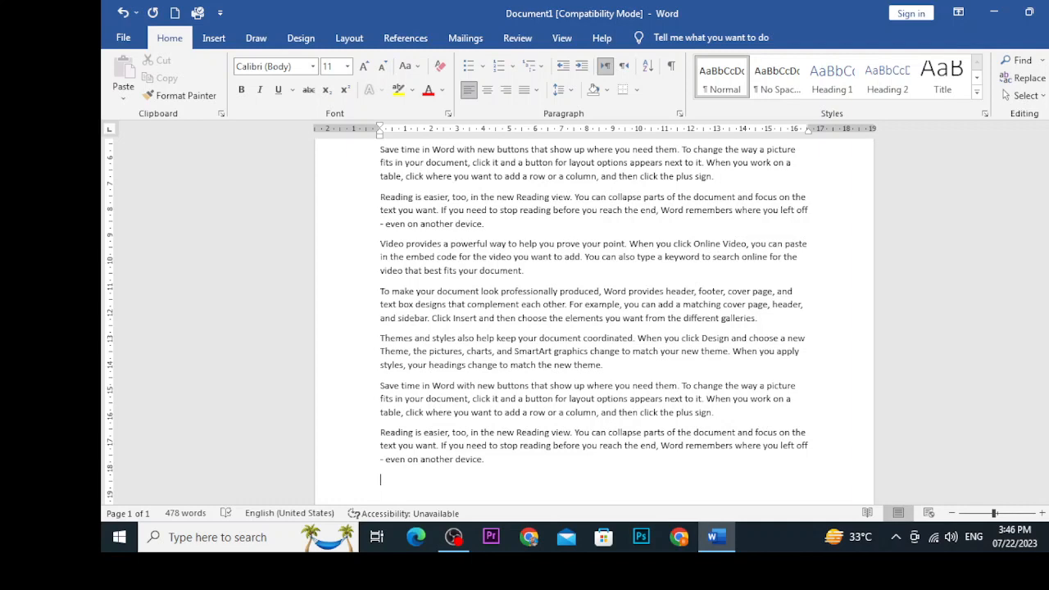
# - Select the document's entire last paragraph, beginning "Reading is easier", and copy it
pyautogui.scroll(3, 393, 315)
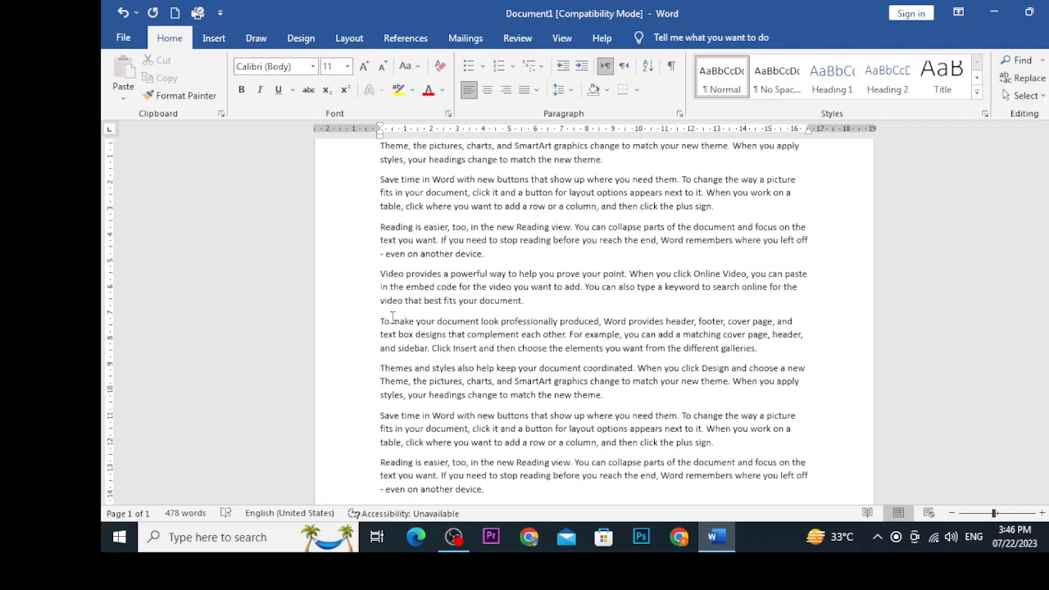
pyautogui.scroll(2, 393, 315)
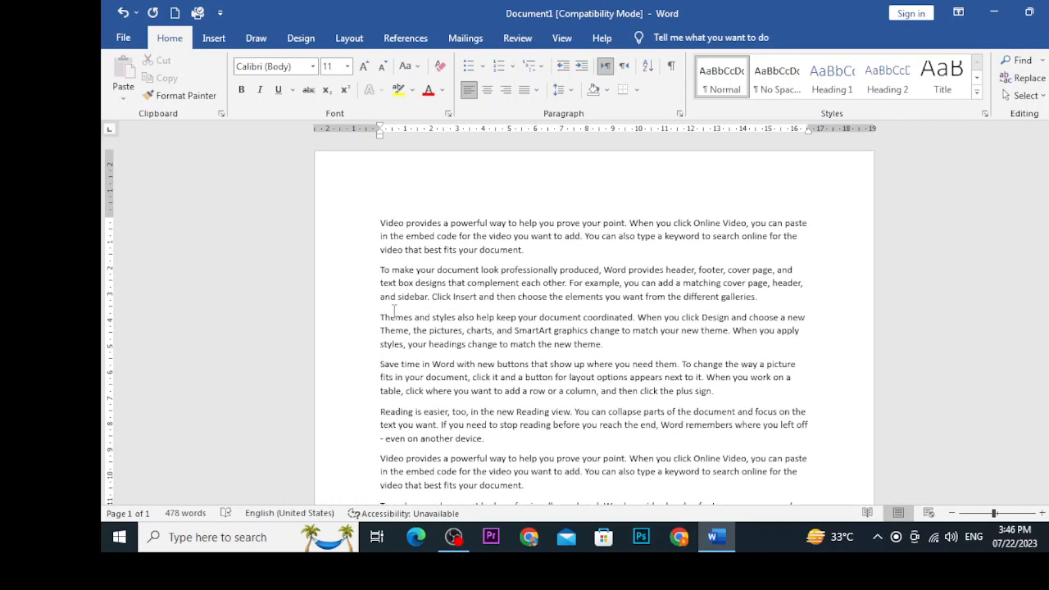
pyautogui.scroll(-9, 393, 310)
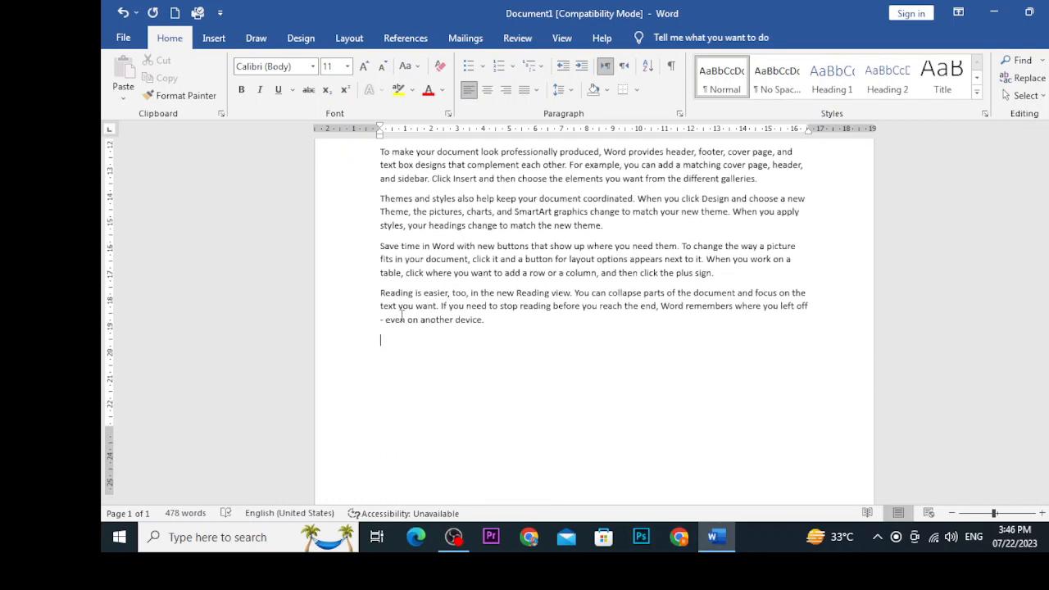
pyautogui.scroll(1, 459, 300)
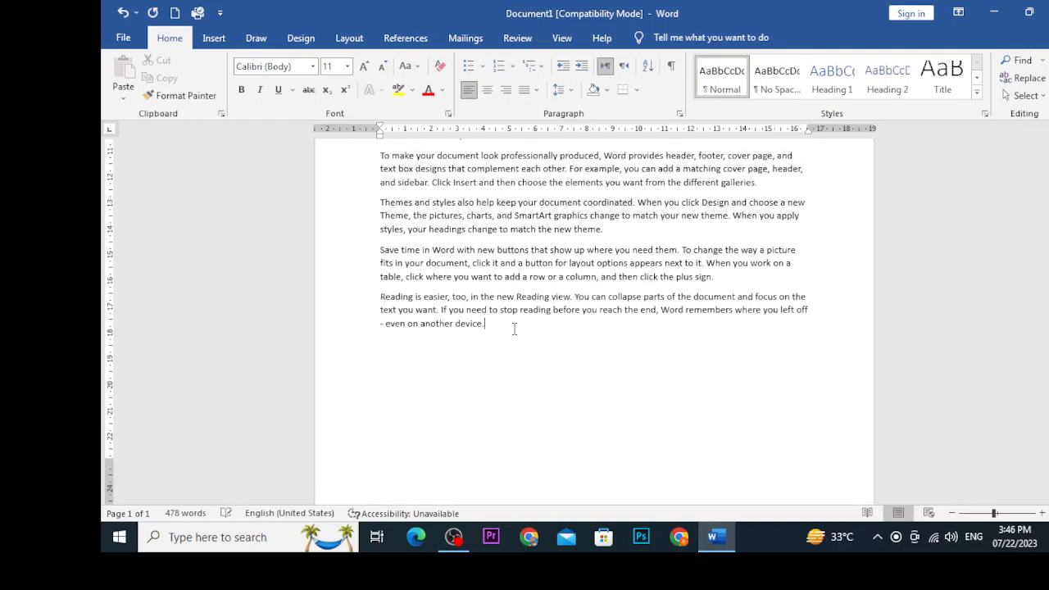
pyautogui.hotkey('shift', 'Up')
pyautogui.hotkey('shift', 'Up')
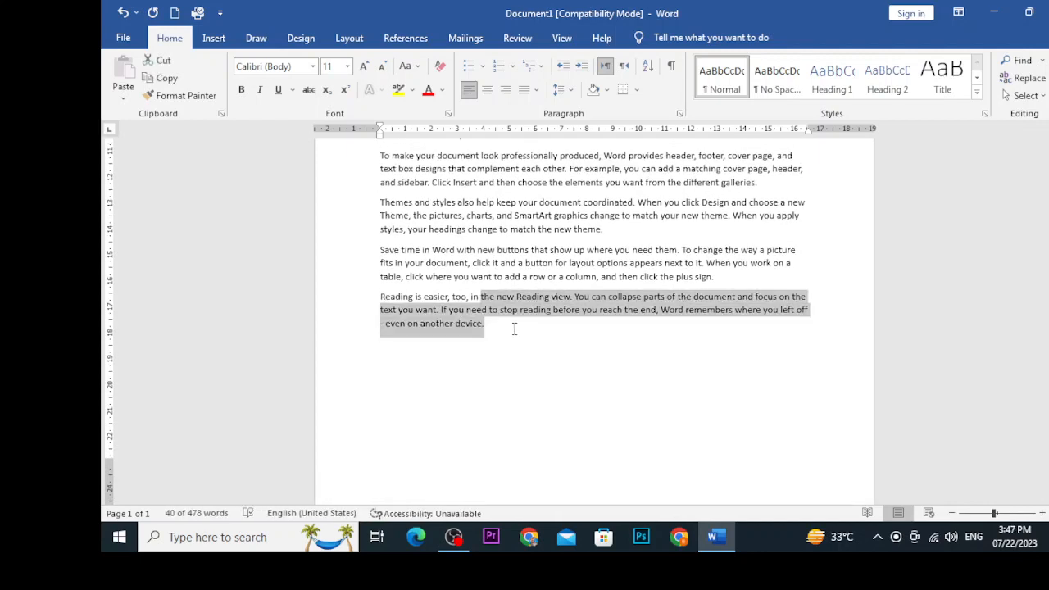
pyautogui.hotkey('shift', 'Left')
pyautogui.hotkey('shift', 'Left')
pyautogui.hotkey('shift', 'Left')
pyautogui.hotkey('shift', 'Left')
pyautogui.hotkey('shift', 'Left')
pyautogui.hotkey('shift', 'Left')
pyautogui.hotkey('shift', 'Left')
pyautogui.hotkey('shift', 'Left')
pyautogui.hotkey('shift', 'Left')
pyautogui.hotkey('shift', 'Left')
pyautogui.hotkey('shift', 'Left')
pyautogui.hotkey('shift', 'Left')
pyautogui.hotkey('shift', 'Left')
pyautogui.hotkey('shift', 'Left')
pyautogui.hotkey('shift', 'Left')
pyautogui.hotkey('shift', 'Left')
pyautogui.hotkey('shift', 'Left')
pyautogui.hotkey('shift', 'Left')
pyautogui.hotkey('shift', 'Left')
pyautogui.hotkey('shift', 'Left')
pyautogui.hotkey('shift', 'Left')
pyautogui.hotkey('shift', 'Left')
pyautogui.hotkey('shift', 'Left')
pyautogui.hotkey('shift', 'Left')
pyautogui.hotkey('ctrl', 'c')
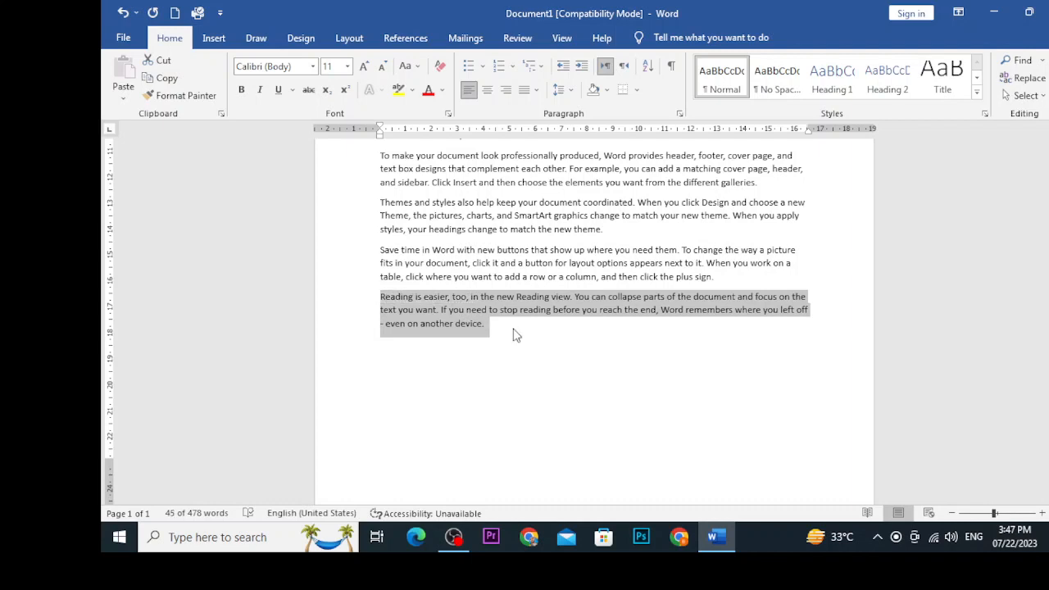
# - Paste the copied paragraph three times on the empty line at the end of the document
pyautogui.click(513, 334)
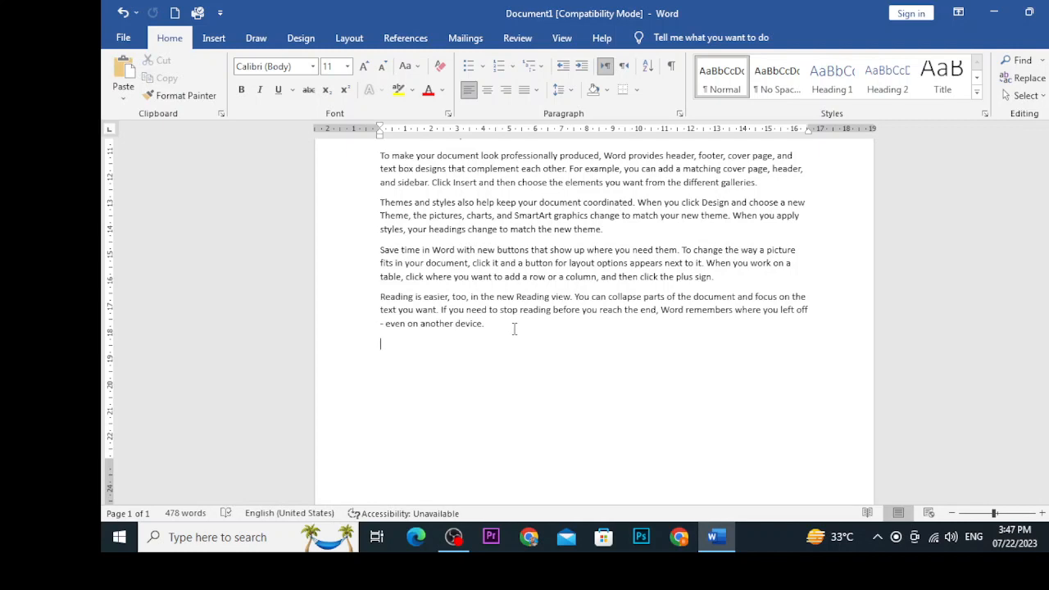
pyautogui.hotkey('ctrl', 'v')
pyautogui.hotkey('ctrl', 'v')
pyautogui.hotkey('ctrl', 'v')
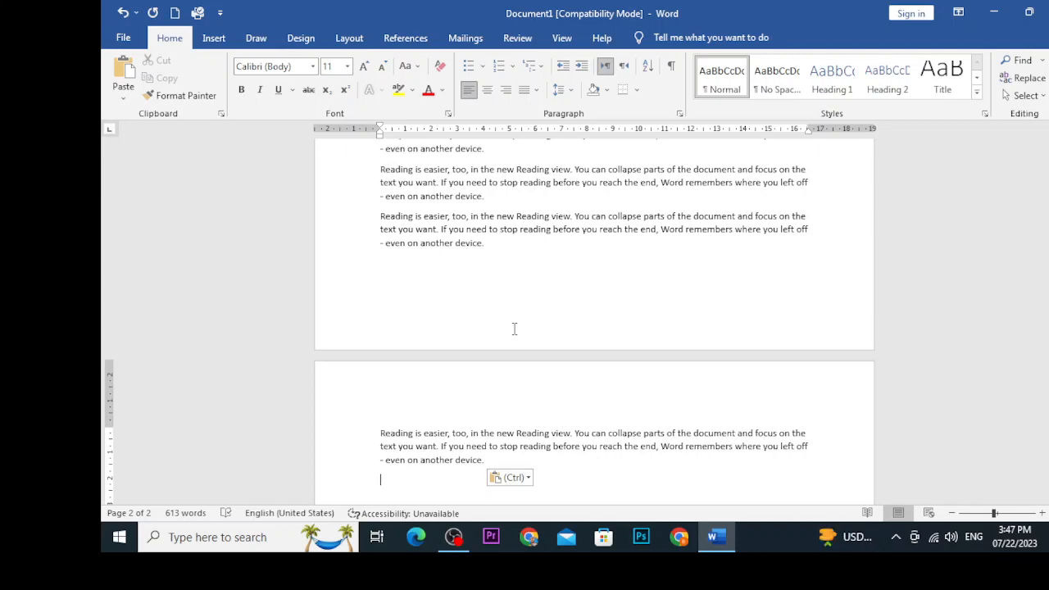
# - Select the document's first paragraph, clear the selection, and select the same paragraph again
pyautogui.scroll(5, 514, 329)
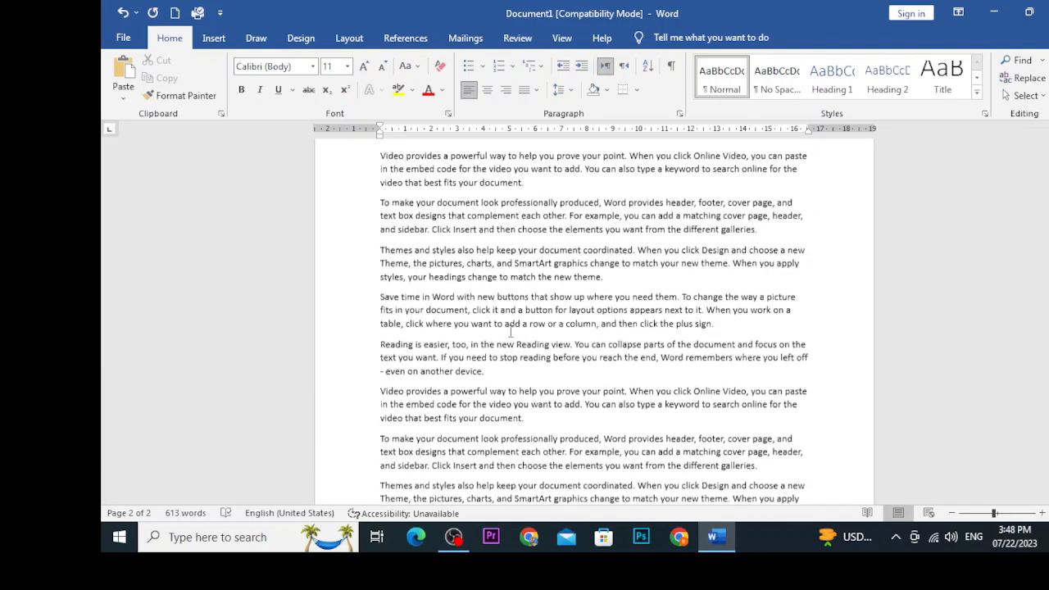
pyautogui.scroll(2, 511, 331)
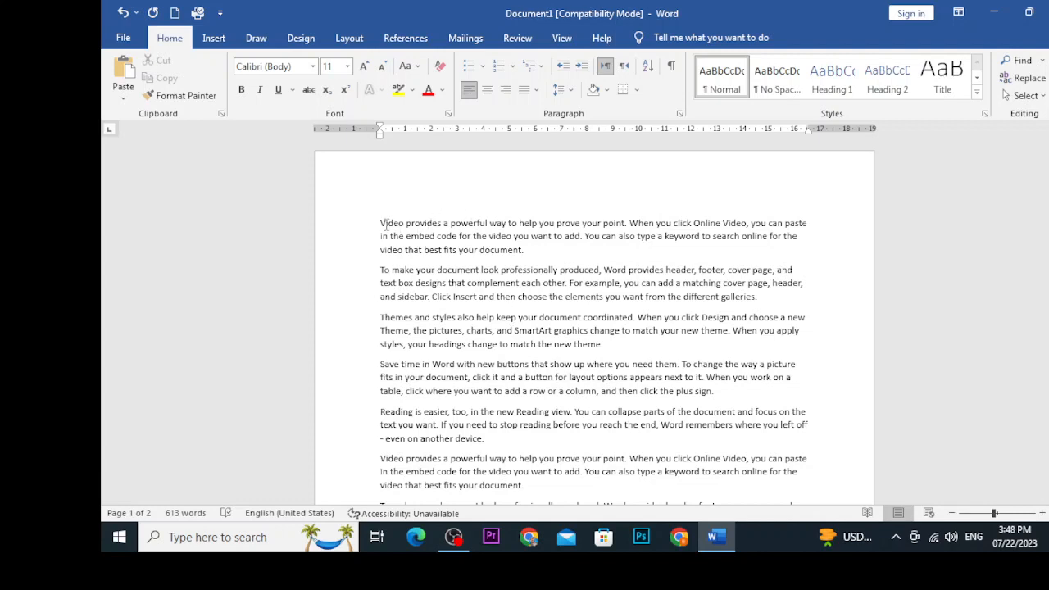
pyautogui.moveTo(385, 227); pyautogui.dragTo(540, 249)
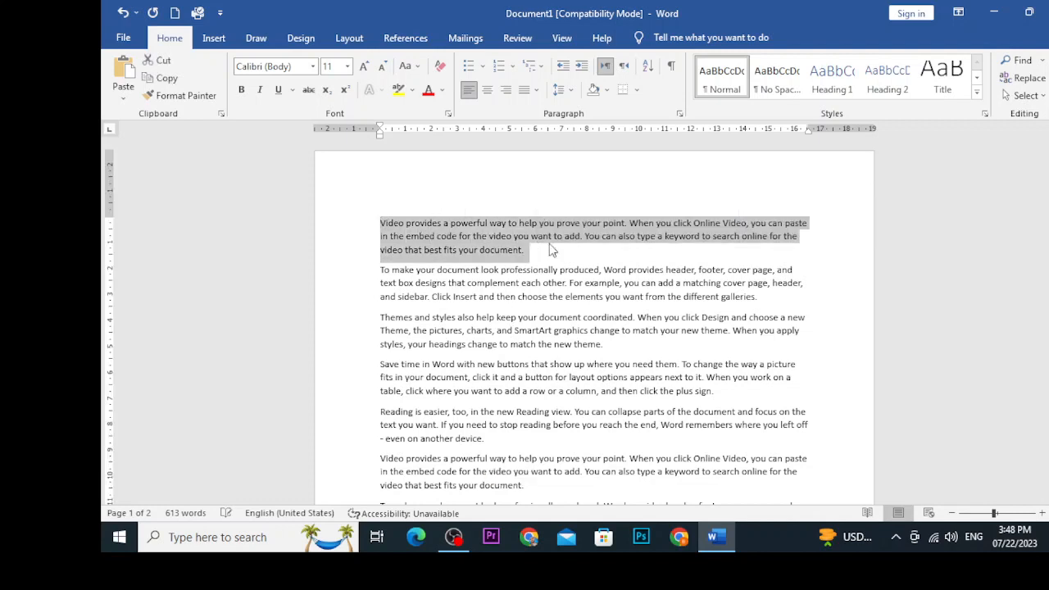
pyautogui.click(490, 277)
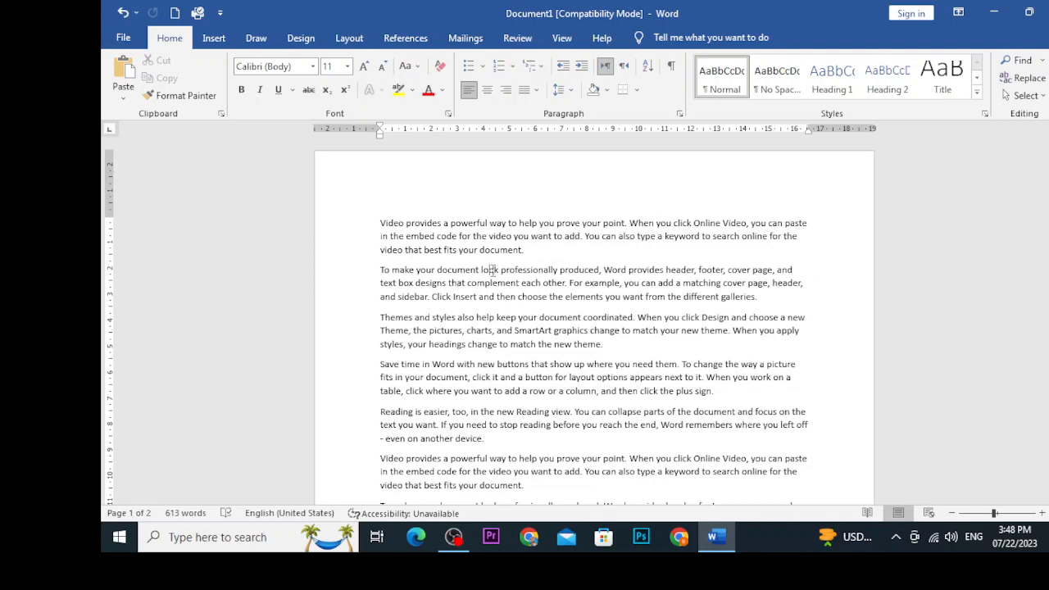
pyautogui.click(382, 223)
pyautogui.moveTo(395, 228); pyautogui.dragTo(519, 256)
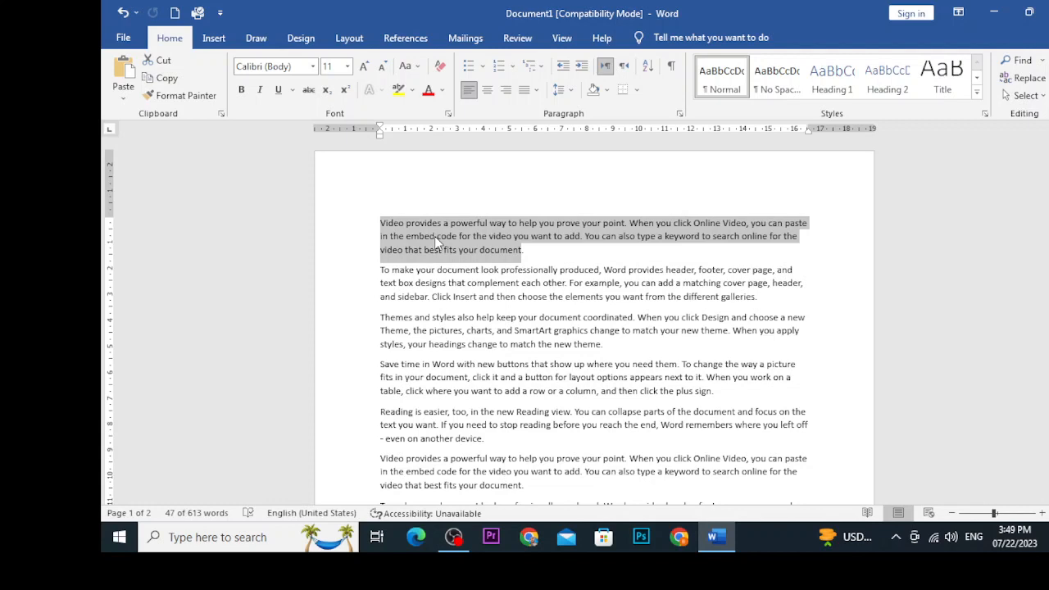
# - Select only the first line of the opening paragraph, and clear the selection
pyautogui.click(367, 248)
pyautogui.click(363, 228)
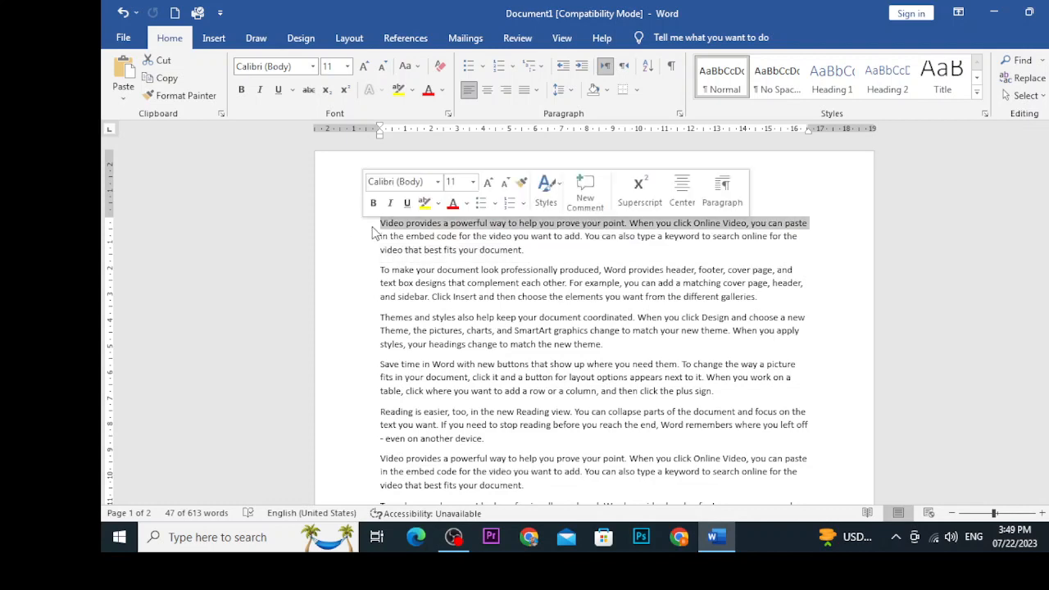
pyautogui.click(382, 227)
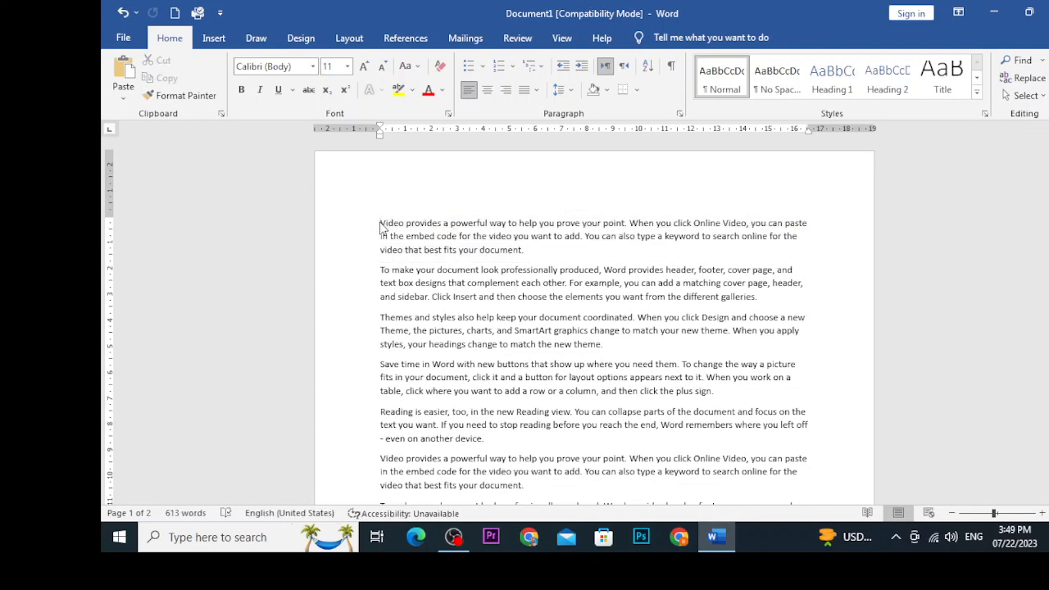
# - Undo the accidental text move, select the first three paragraphs, and clear the selection
pyautogui.moveTo(382, 228); pyautogui.dragTo(602, 361)
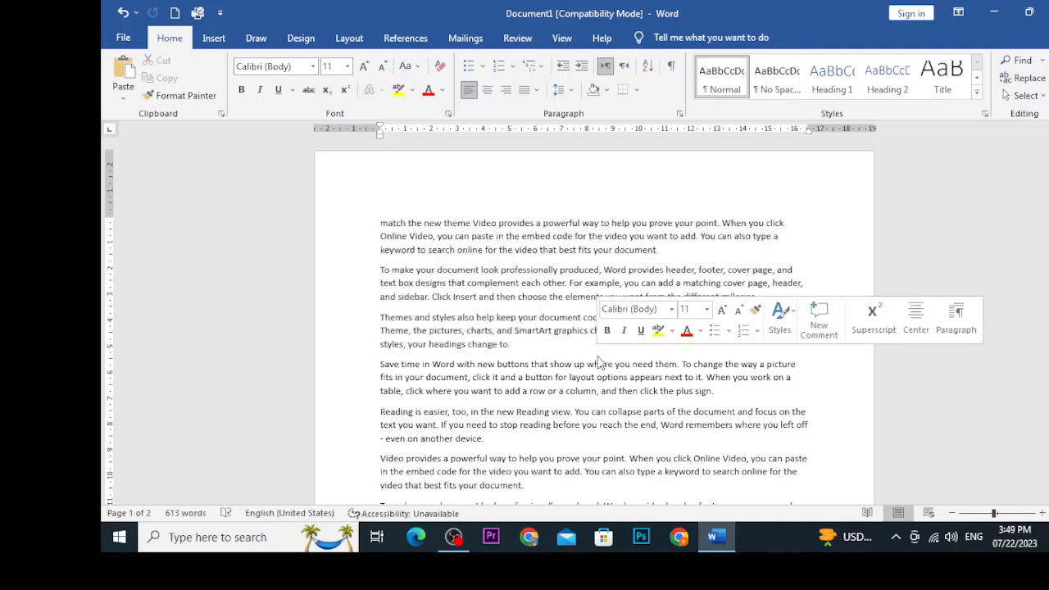
pyautogui.hotkey('ctrl', 'z')
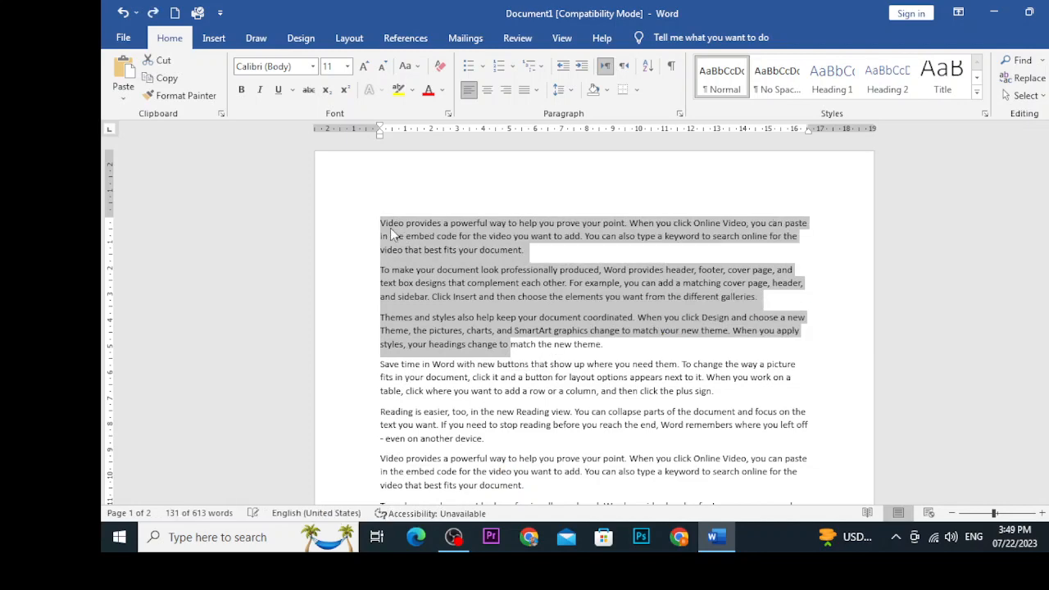
pyautogui.click(382, 229)
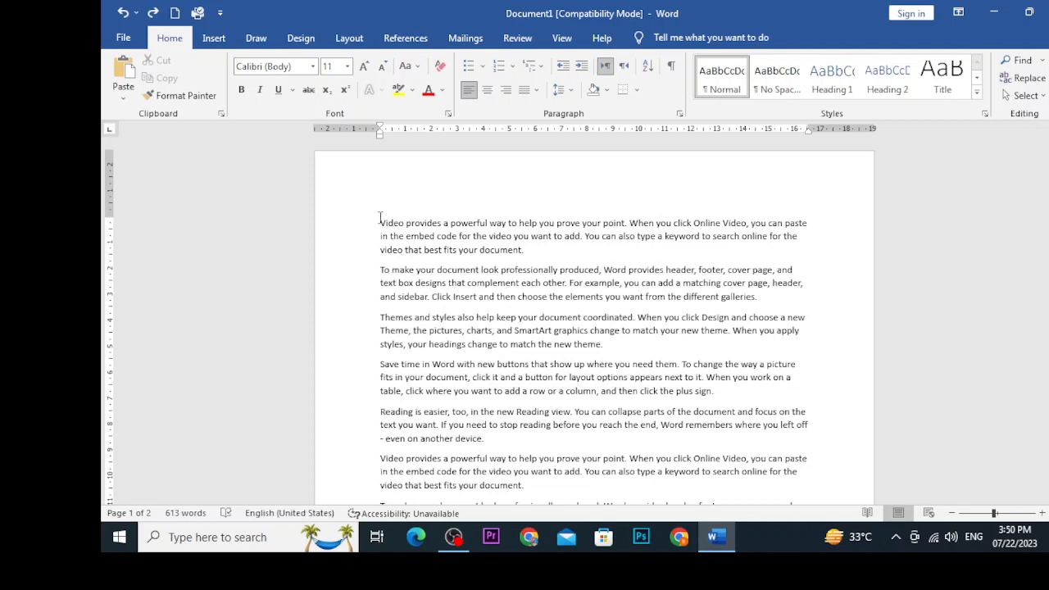
pyautogui.moveTo(380, 219); pyautogui.dragTo(603, 351)
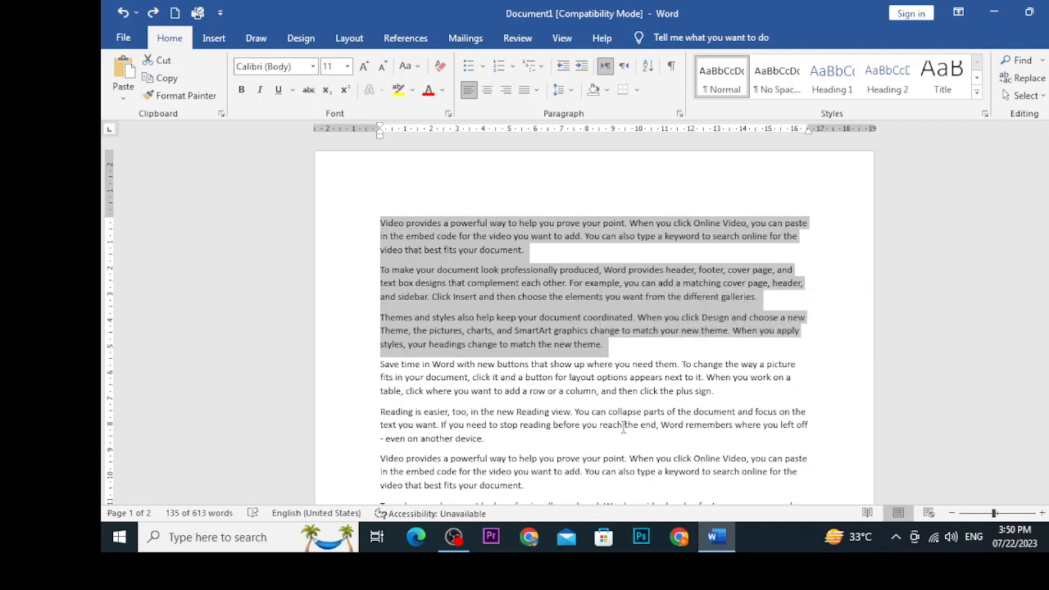
pyautogui.click(653, 425)
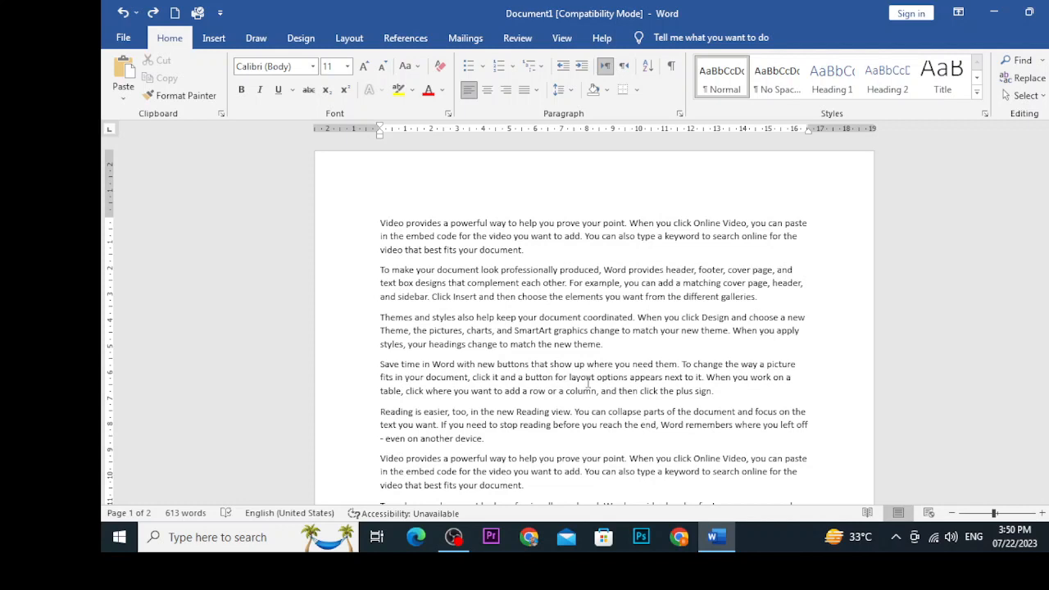
# - Move the insertion point to the very beginning of the document's second paragraph
pyautogui.press('Up')
pyautogui.press('Up')
pyautogui.press('Up')
pyautogui.press('Up')
pyautogui.press('Up')
pyautogui.press('Up')
pyautogui.press('Up')
pyautogui.press('Up')
pyautogui.press('Up')
pyautogui.press('Up')
pyautogui.press('Left')
pyautogui.press('Left')
pyautogui.press('Left')
pyautogui.press('Left')
pyautogui.press('Left')
pyautogui.press('Left')
pyautogui.press('Left')
pyautogui.press('Left')
pyautogui.press('Left')
pyautogui.press('Left')
pyautogui.press('Left')
pyautogui.press('Left')
pyautogui.press('Left')
pyautogui.press('Left')
pyautogui.press('Left')
pyautogui.press('Left')
pyautogui.press('Left')
pyautogui.press('Left')
pyautogui.press('Left')
pyautogui.press('Left')
pyautogui.press('Left')
pyautogui.press('Left')
pyautogui.press('Left')
pyautogui.press('Left')
pyautogui.press('Left')
# - Select the second paragraph's first line character by character through "cover page, and", and clear the selection back to its start
pyautogui.hotkey('shift', 'Right')
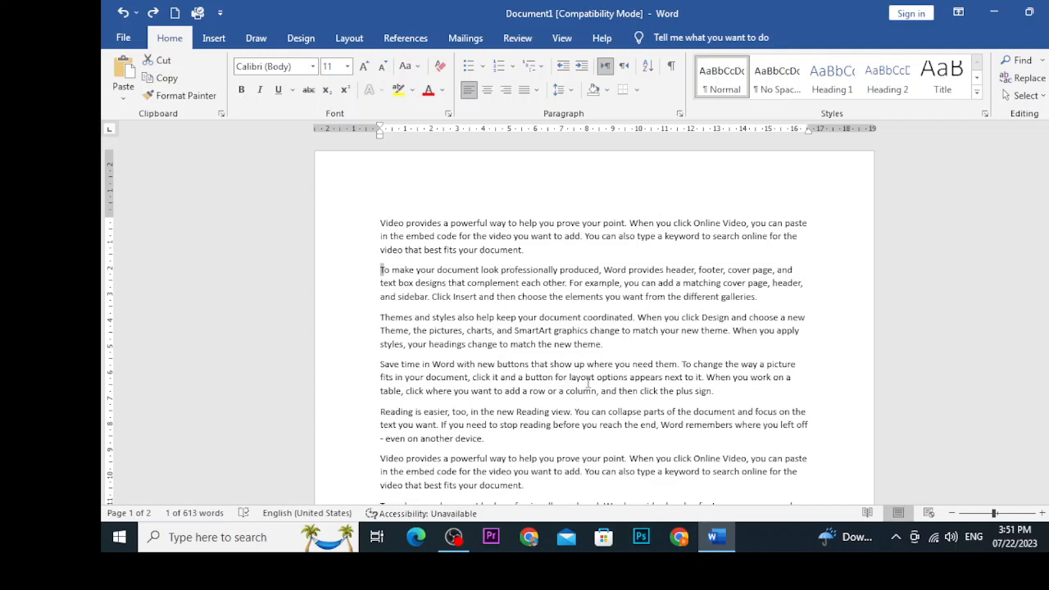
pyautogui.hotkey('shift', 'Right')
pyautogui.hotkey('shift', 'Right')
pyautogui.hotkey('shift', 'Right')
pyautogui.hotkey('shift', 'Right')
pyautogui.hotkey('shift', 'Right')
pyautogui.hotkey('shift', 'Right')
pyautogui.hotkey('shift', 'Right')
pyautogui.hotkey('shift', 'Right')
pyautogui.hotkey('shift', 'Right')
pyautogui.hotkey('shift', 'Right')
pyautogui.hotkey('shift', 'Right')
pyautogui.hotkey('shift', 'Right')
pyautogui.hotkey('shift', 'Right')
pyautogui.hotkey('shift', 'Right')
pyautogui.hotkey('shift', 'Right')
pyautogui.hotkey('shift', 'Right')
pyautogui.hotkey('shift', 'Right')
pyautogui.hotkey('shift', 'Right')
pyautogui.hotkey('shift', 'Right')
pyautogui.hotkey('shift', 'Right')
pyautogui.hotkey('shift', 'Right')
pyautogui.hotkey('shift', 'Right')
pyautogui.hotkey('shift', 'Right')
pyautogui.hotkey('shift', 'Right')
pyautogui.hotkey('shift', 'Right')
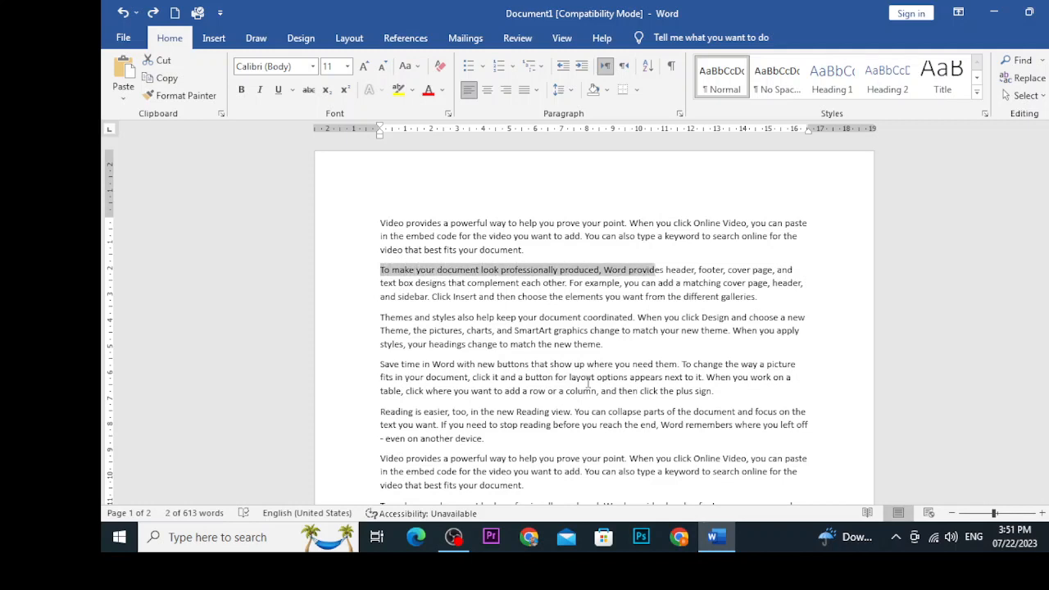
pyautogui.hotkey('shift', 'Right')
pyautogui.hotkey('shift', 'Right')
pyautogui.hotkey('shift', 'Right')
pyautogui.hotkey('shift', 'Right')
pyautogui.hotkey('shift', 'Right')
pyautogui.hotkey('shift', 'Right')
pyautogui.hotkey('shift', 'Right')
pyautogui.hotkey('shift', 'Right')
pyautogui.hotkey('shift', 'Right')
pyautogui.hotkey('shift', 'Right')
pyautogui.hotkey('shift', 'Right')
pyautogui.hotkey('shift', 'Right')
pyautogui.hotkey('shift', 'Right')
pyautogui.hotkey('shift', 'Right')
pyautogui.hotkey('shift', 'Right')
pyautogui.hotkey('shift', 'Right')
pyautogui.hotkey('shift', 'Right')
pyautogui.hotkey('shift', 'Right')
pyautogui.hotkey('shift', 'Right')
pyautogui.hotkey('shift', 'Right')
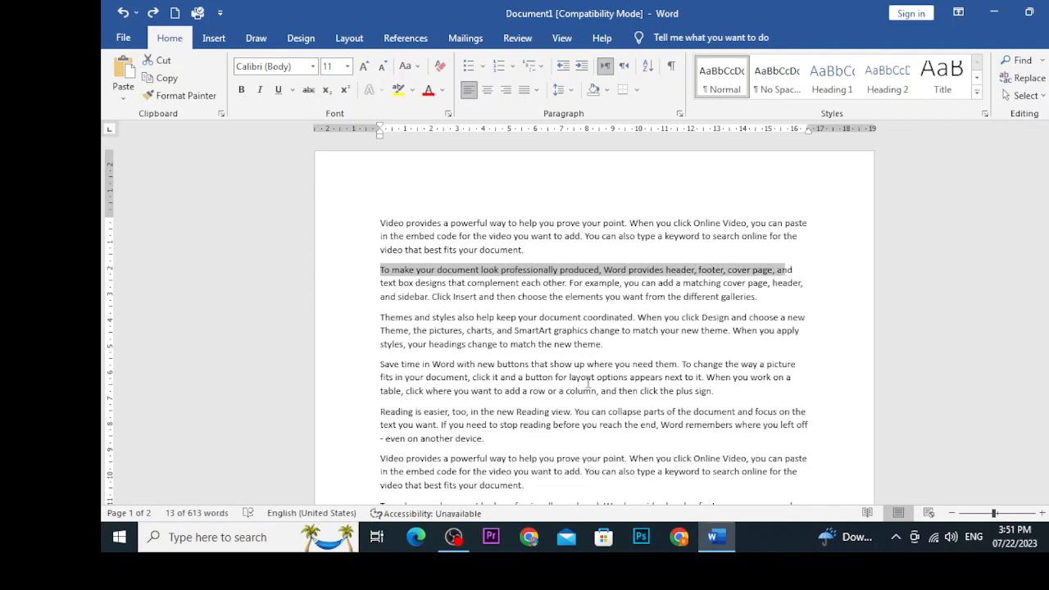
pyautogui.hotkey('shift', 'Right')
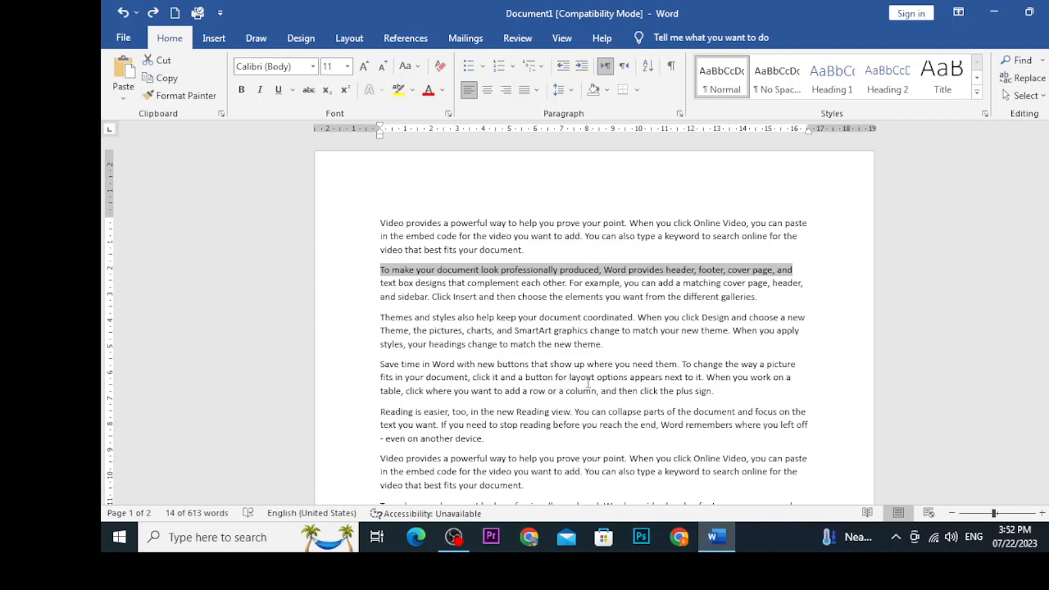
pyautogui.press('Left')
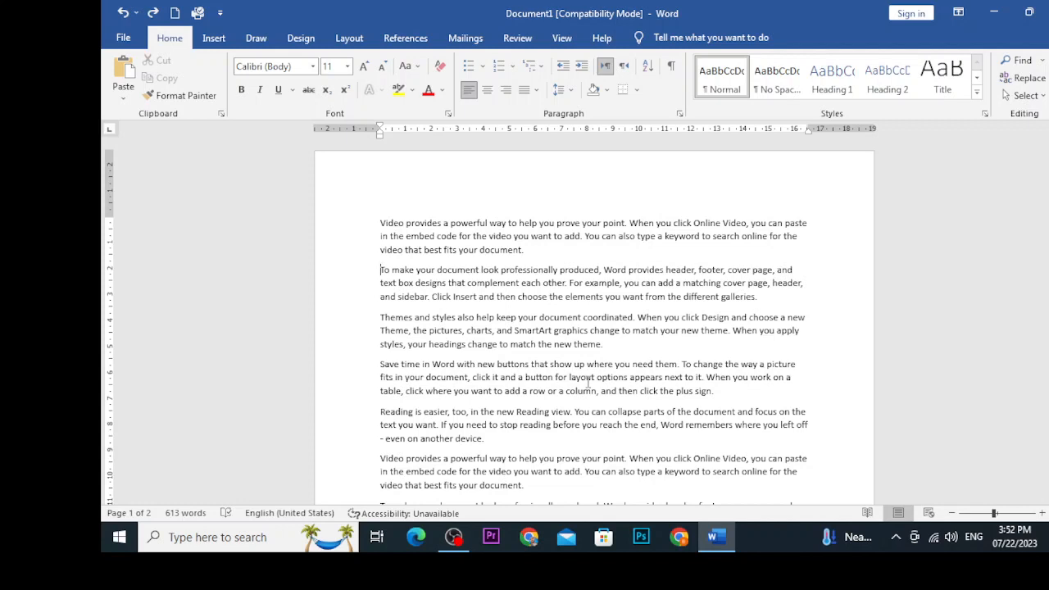
# - Select the words "To make your" at the start of the second paragraph character by character, and clear the selection
pyautogui.hotkey('shift', 'Right')
pyautogui.hotkey('shift', 'Right')
pyautogui.hotkey('shift', 'Right')
pyautogui.hotkey('shift', 'Right')
pyautogui.hotkey('shift', 'Right')
pyautogui.hotkey('shift', 'Right')
pyautogui.hotkey('shift', 'Right')
pyautogui.hotkey('shift', 'Right')
pyautogui.hotkey('shift', 'Right')
pyautogui.hotkey('shift', 'Right')
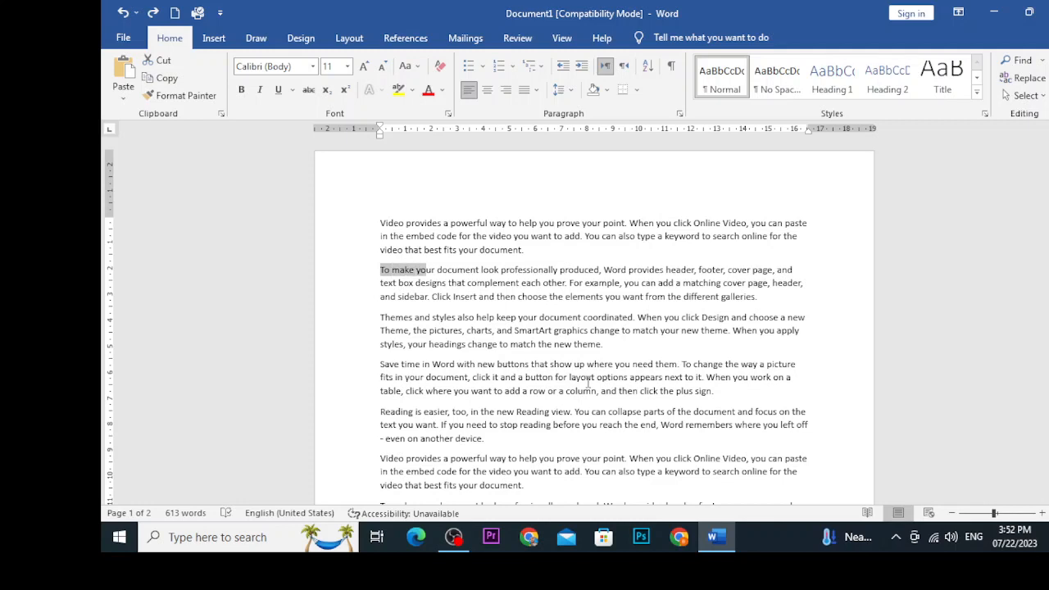
pyautogui.hotkey('shift', 'Right')
pyautogui.hotkey('shift', 'Right')
pyautogui.press('Left')
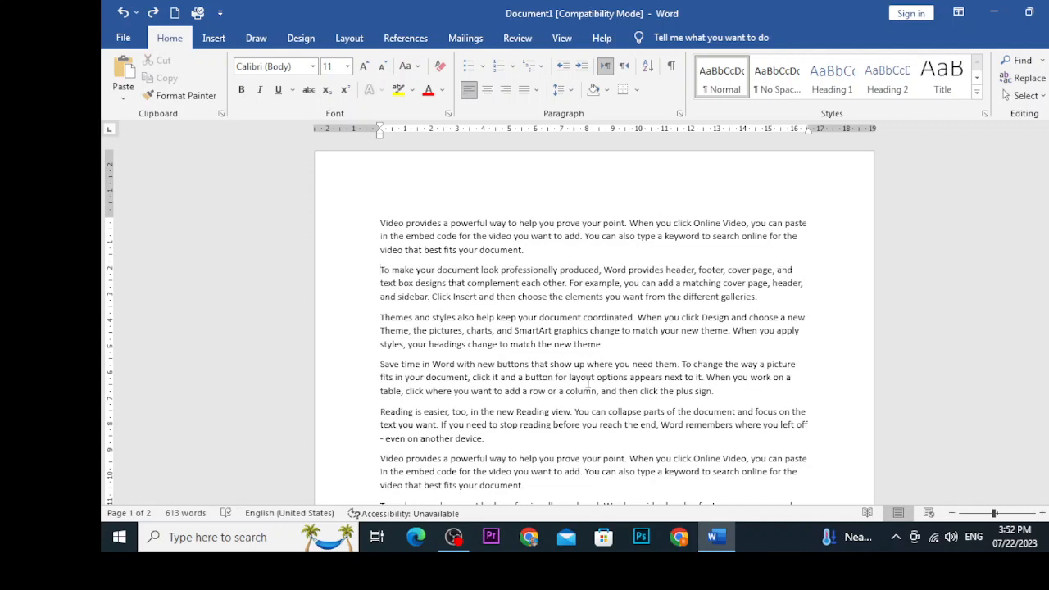
# - Select the second paragraph's first line in one go, extend the selection line by line through the fourth paragraph, and clear it
pyautogui.hotkey('shift', 'End')
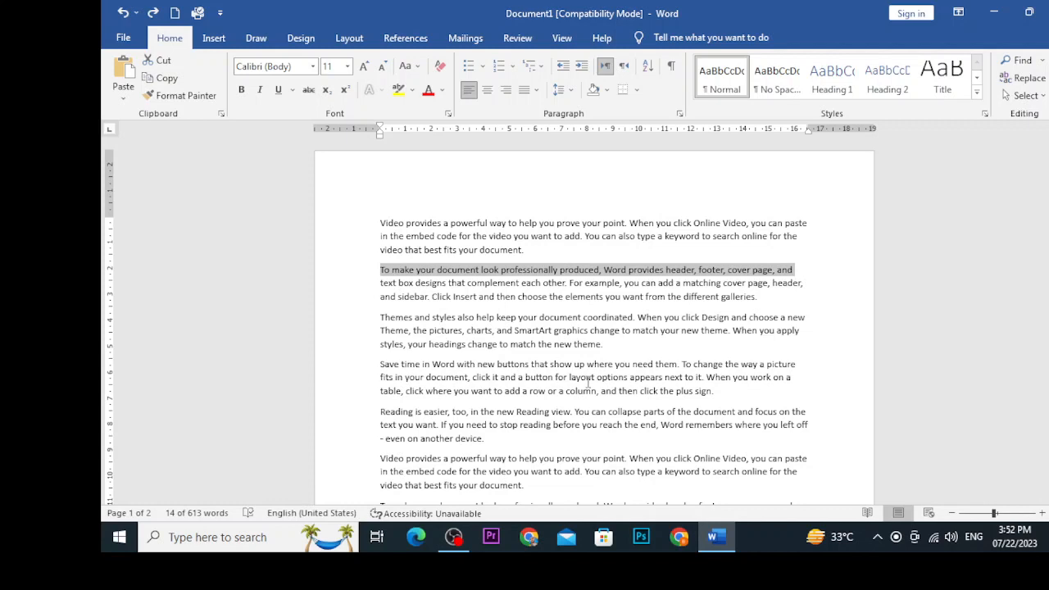
pyautogui.hotkey('shift', 'Down')
pyautogui.hotkey('shift', 'Down')
pyautogui.hotkey('shift', 'Down')
pyautogui.hotkey('shift', 'Down')
pyautogui.hotkey('shift', 'Down')
pyautogui.hotkey('shift', 'Down')
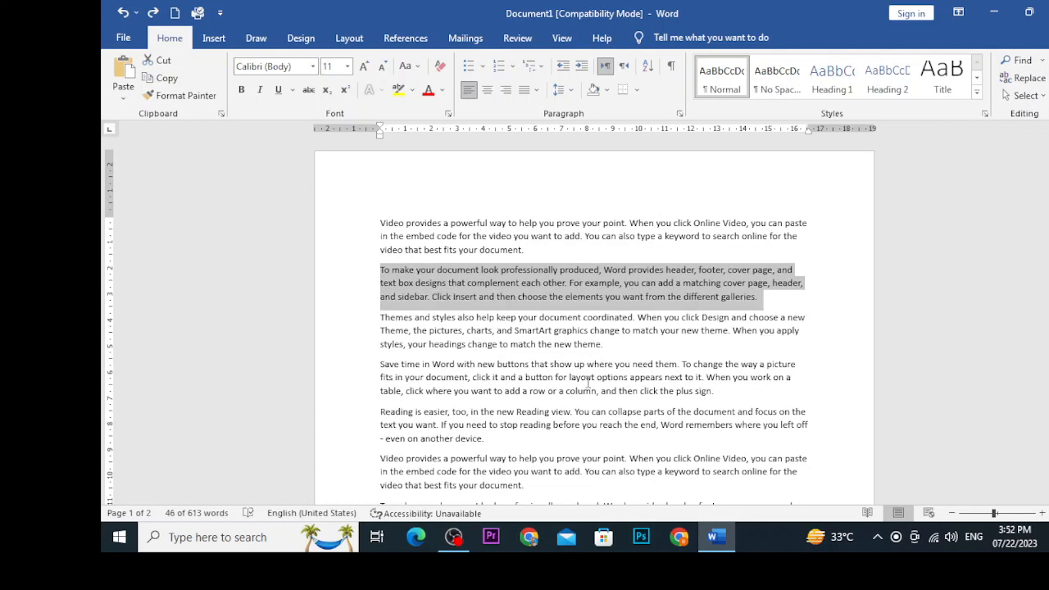
pyautogui.hotkey('shift', 'Down')
pyautogui.hotkey('shift', 'Down')
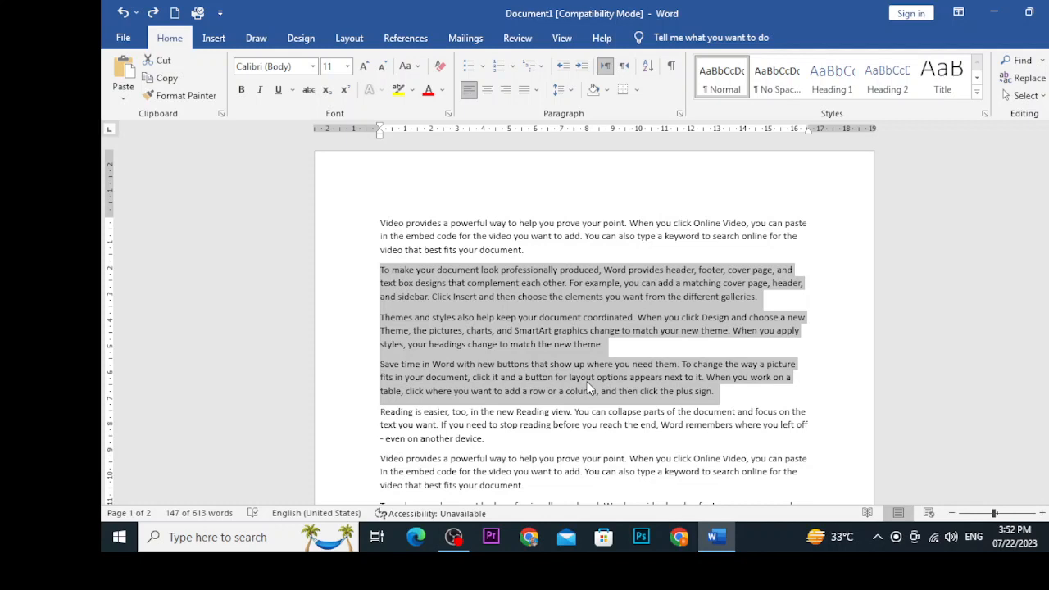
pyautogui.click(746, 223)
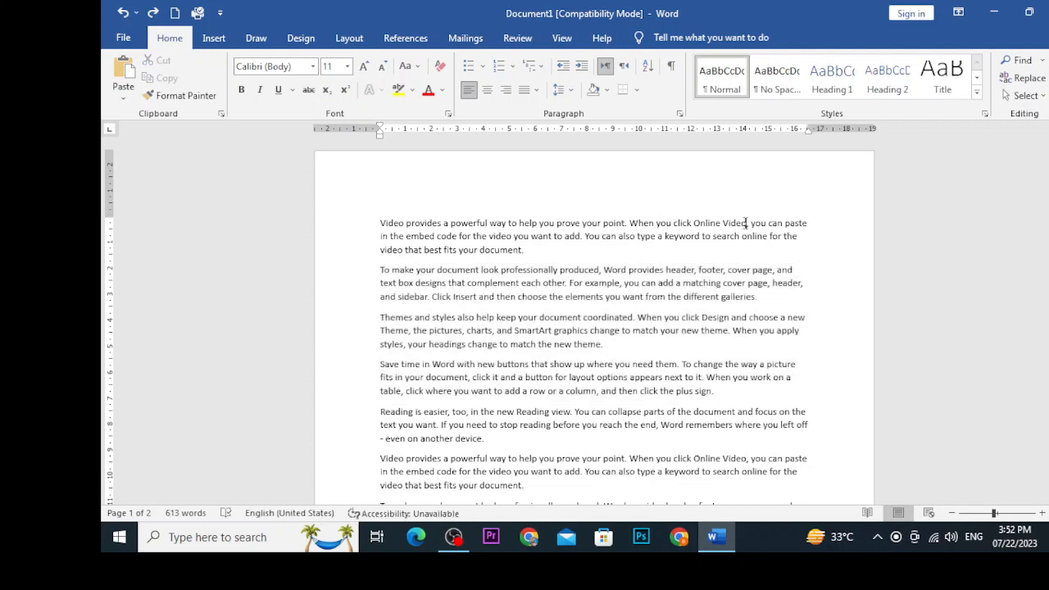
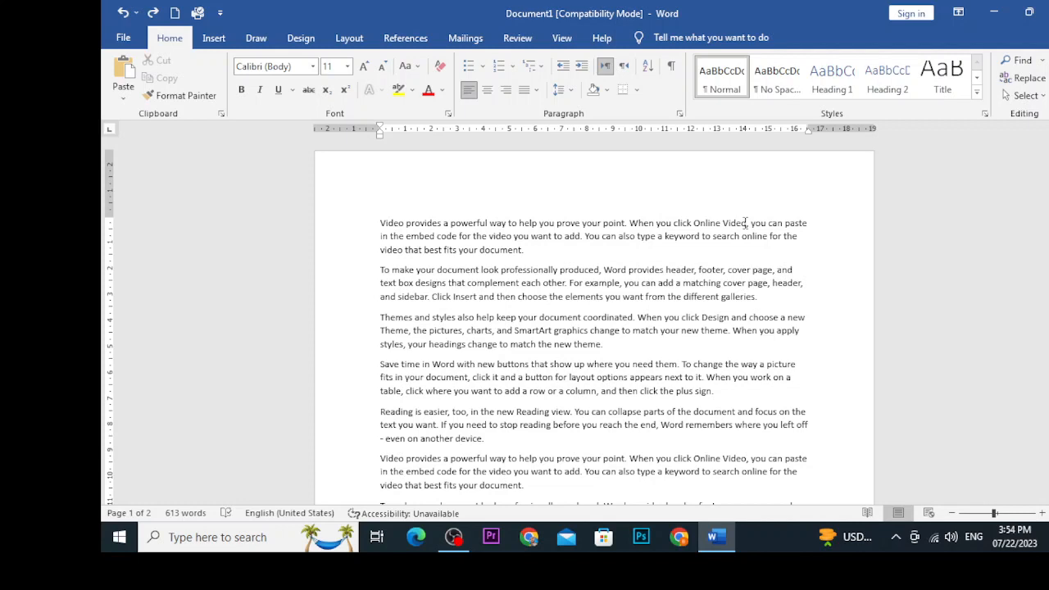
# - Select the entire document, check the selection across both pages, and clear it
pyautogui.hotkey('ctrl', 'a')
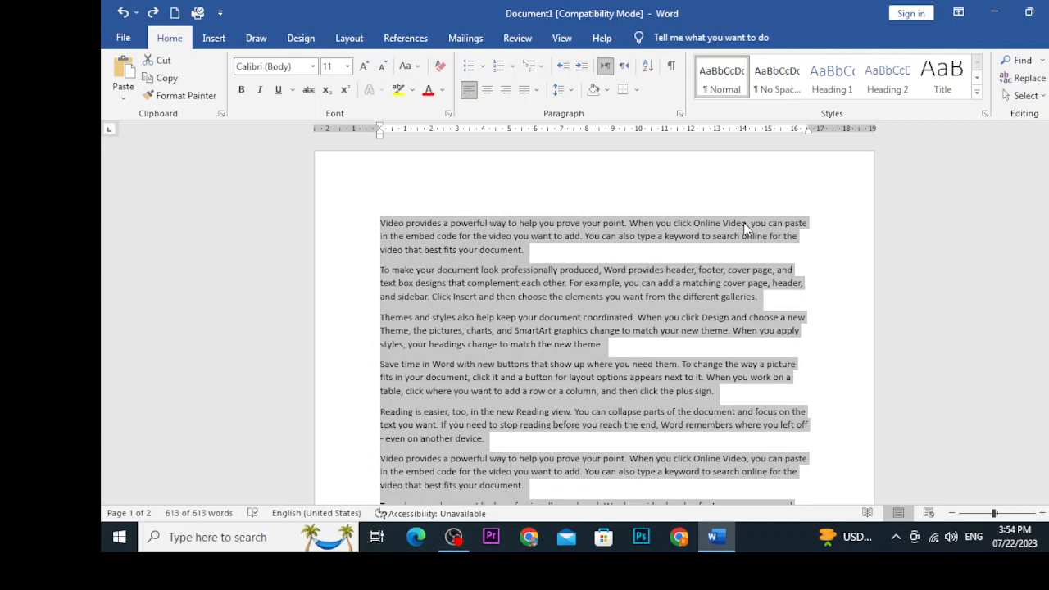
pyautogui.scroll(-15, 746, 230)
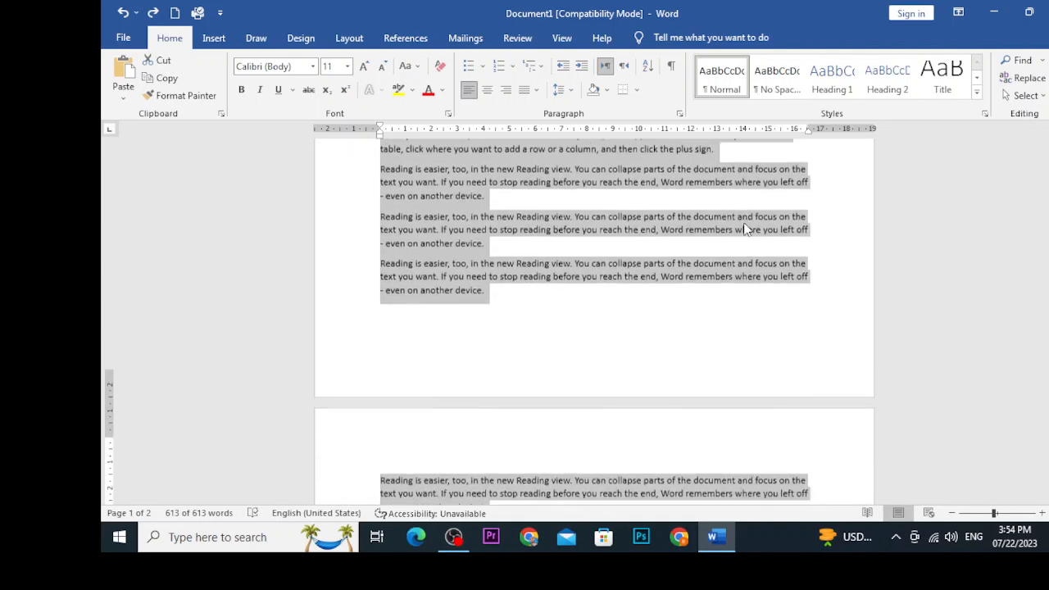
pyautogui.scroll(-2, 746, 230)
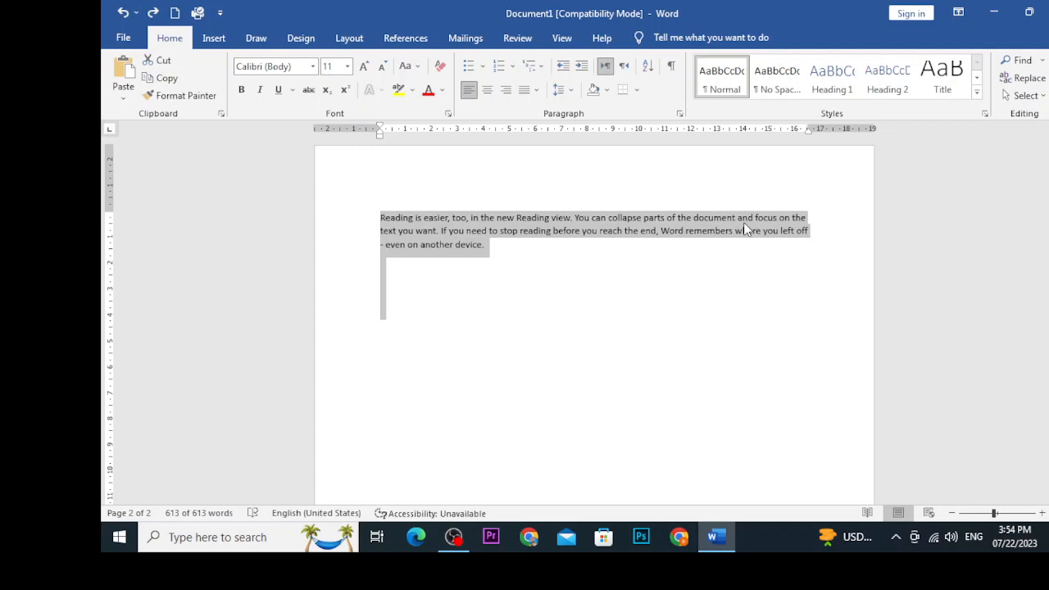
pyautogui.scroll(10, 745, 229)
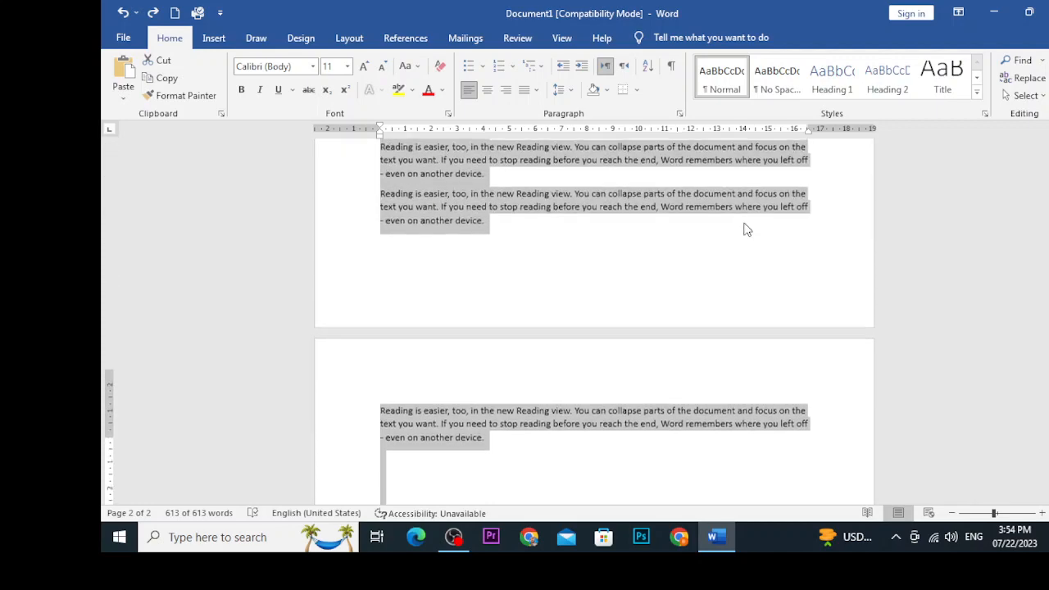
pyautogui.scroll(3, 744, 222)
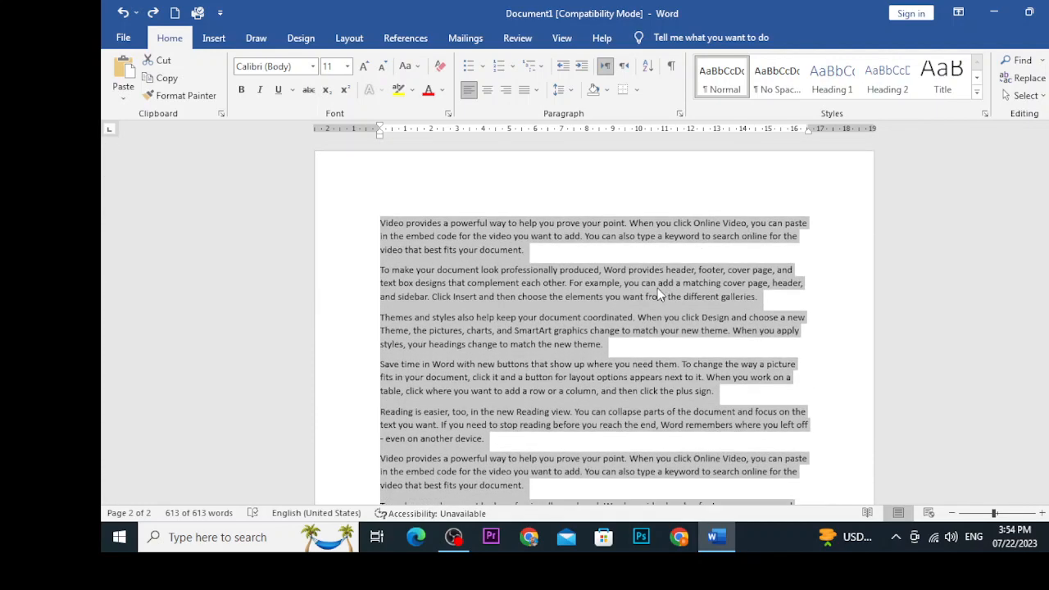
pyautogui.click(448, 223)
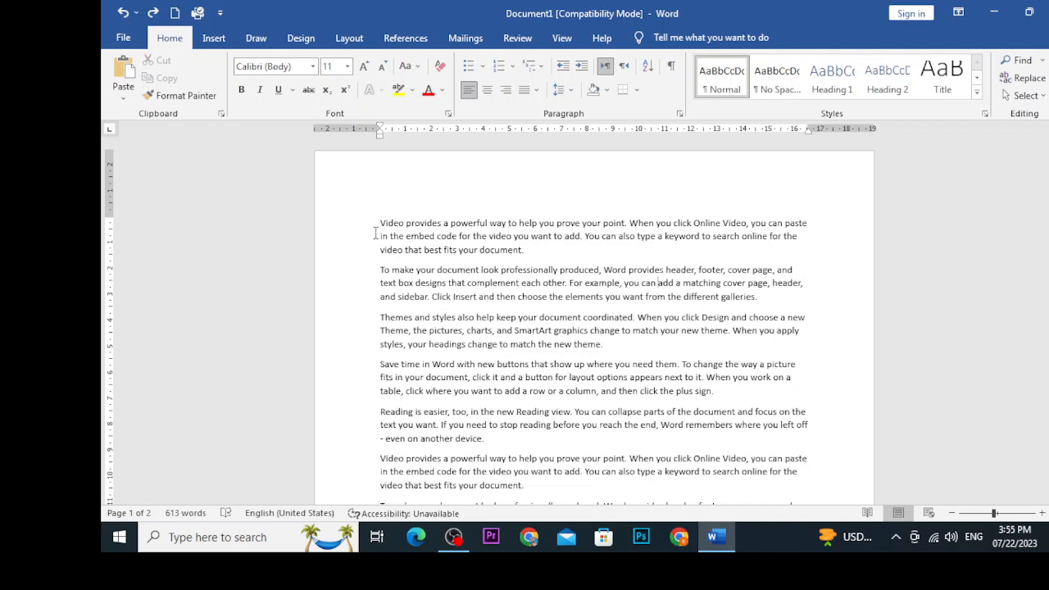
# - Select the first paragraph, select only the opening text of the third paragraph instead, and clear the selection
pyautogui.moveTo(379, 223); pyautogui.dragTo(529, 254)
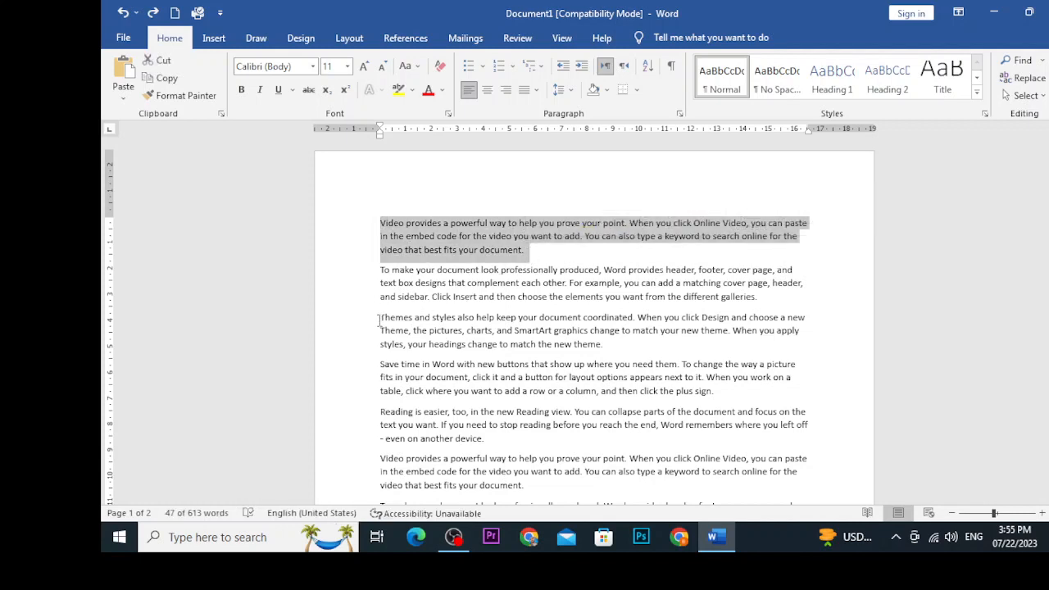
pyautogui.moveTo(380, 319); pyautogui.dragTo(463, 326)
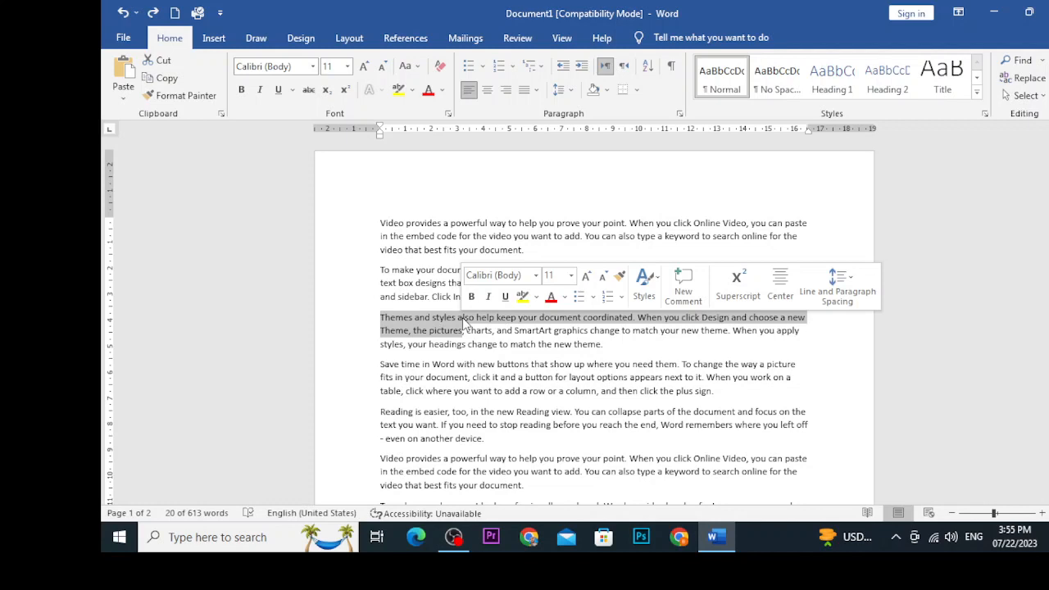
pyautogui.click(388, 236)
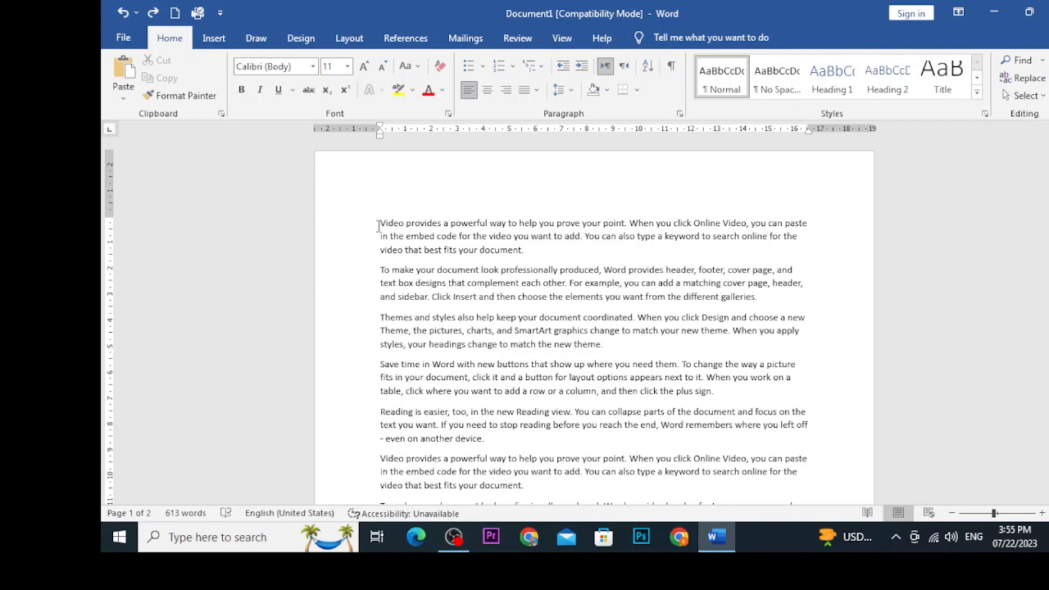
# - Select the first, third and fifth paragraphs together as one non-adjacent selection
pyautogui.moveTo(378, 230); pyautogui.dragTo(458, 237)
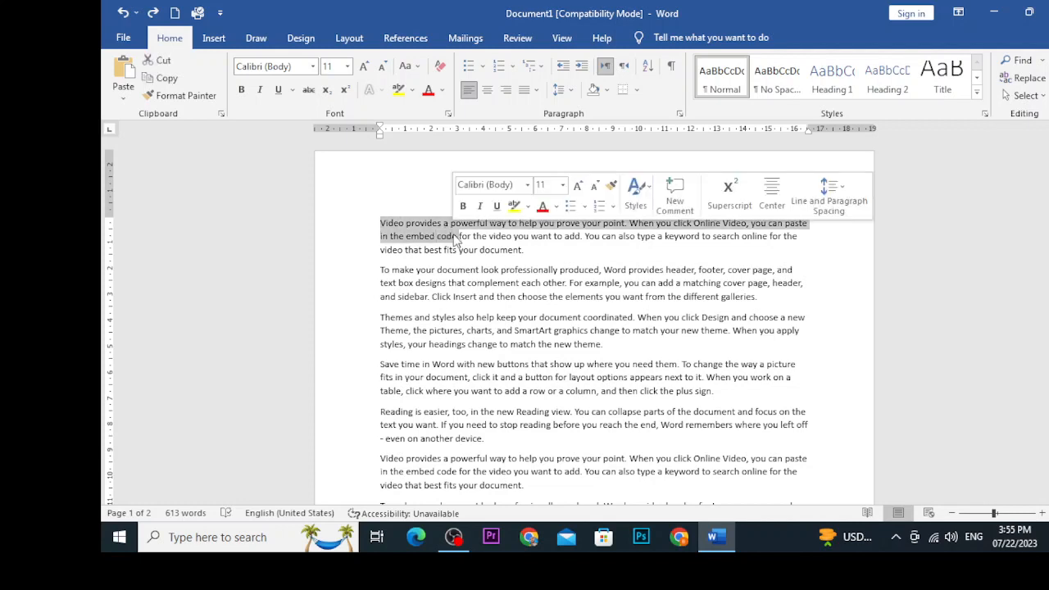
pyautogui.click(351, 229)
pyautogui.moveTo(379, 230); pyautogui.dragTo(526, 246)
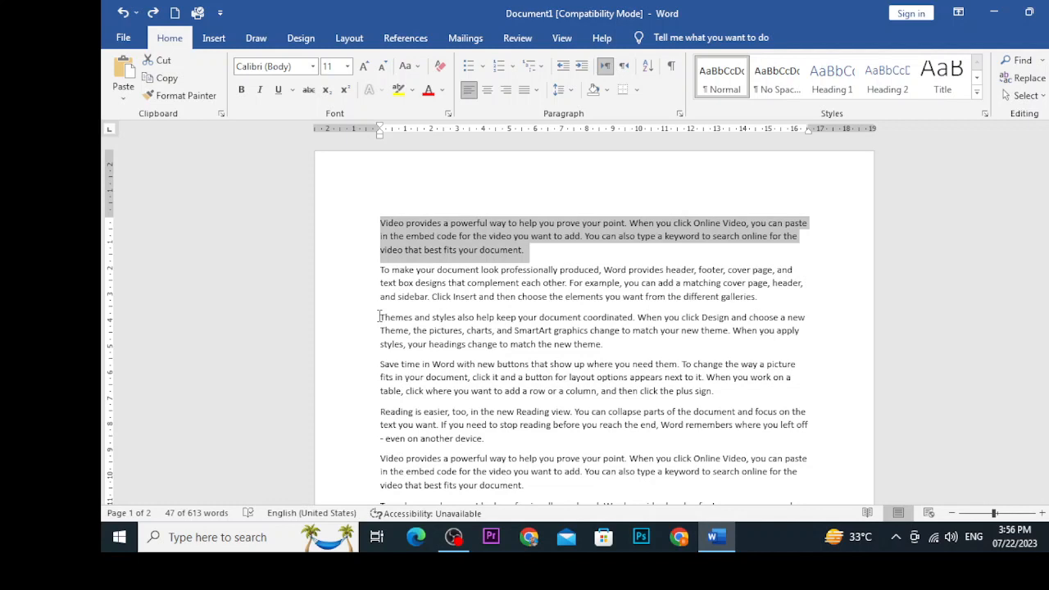
pyautogui.moveTo(379, 317); pyautogui.dragTo(606, 349)
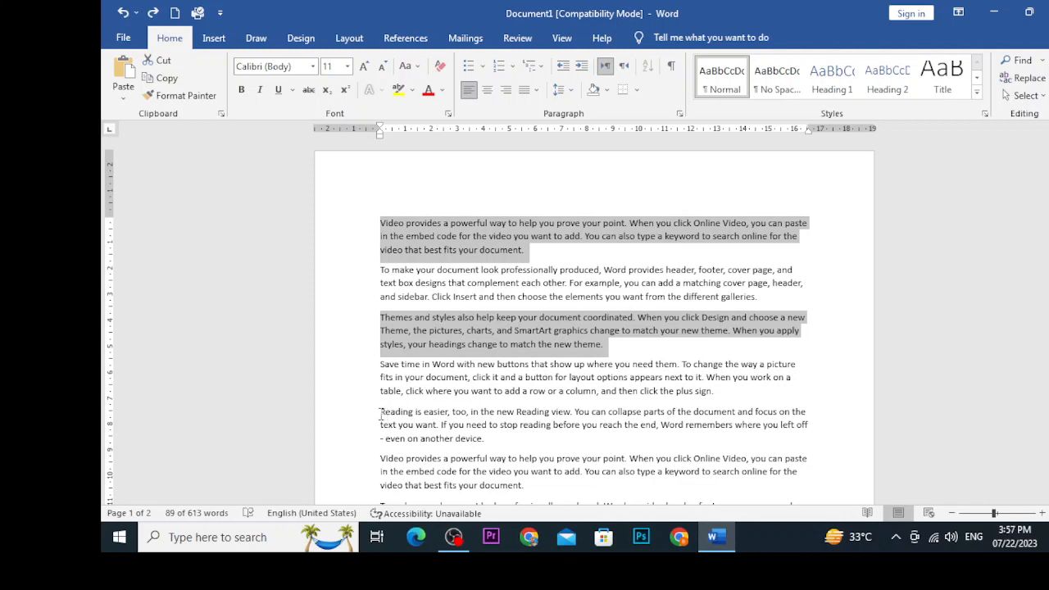
pyautogui.moveTo(380, 413); pyautogui.dragTo(496, 443)
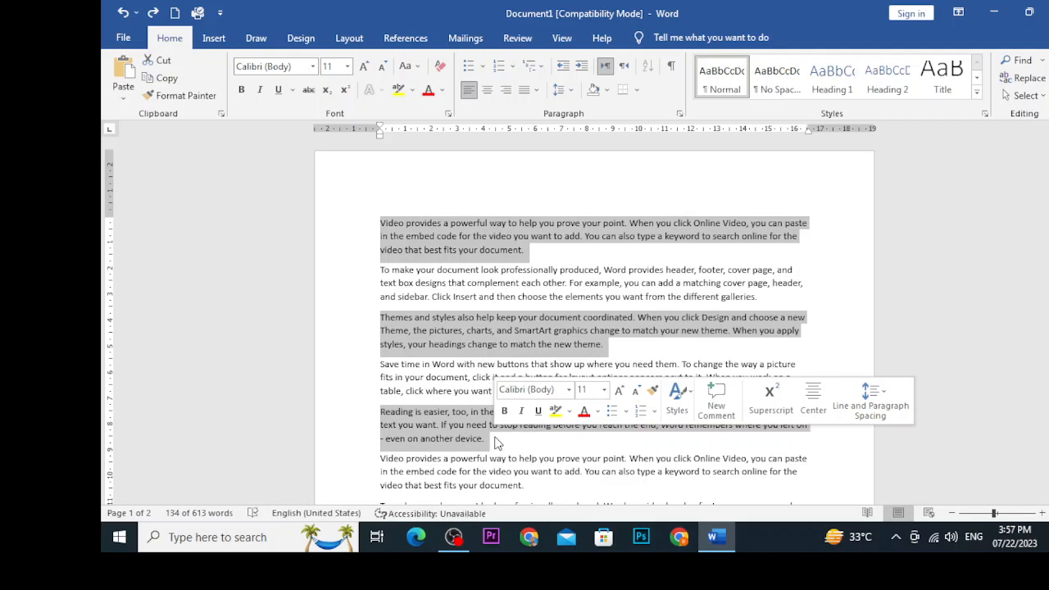
# - Add the seventh, ninth and eleventh paragraphs to the existing non-adjacent selection
pyautogui.scroll(-5, 496, 441)
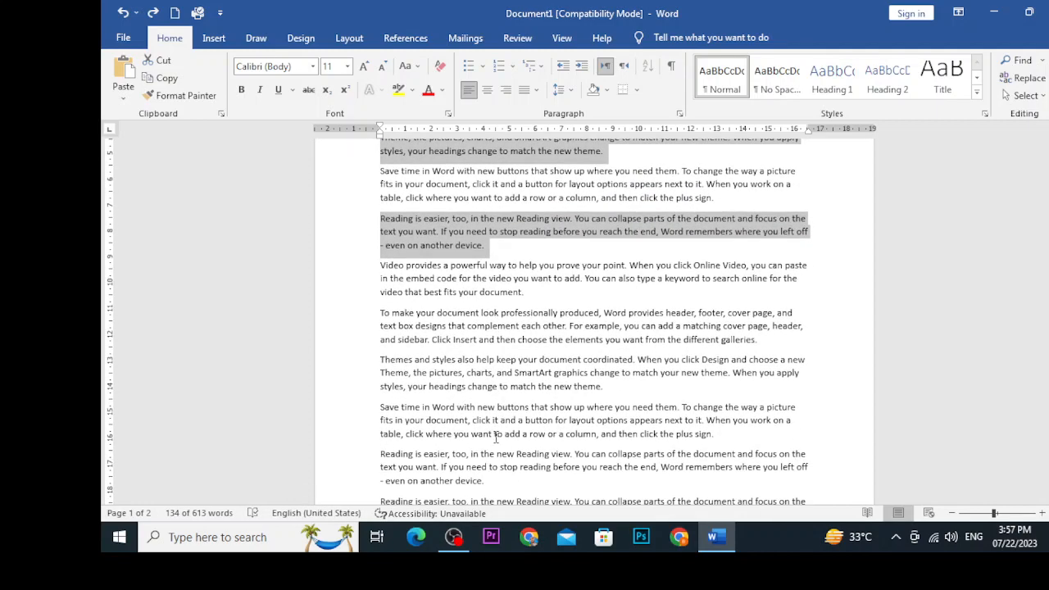
pyautogui.scroll(-1, 496, 437)
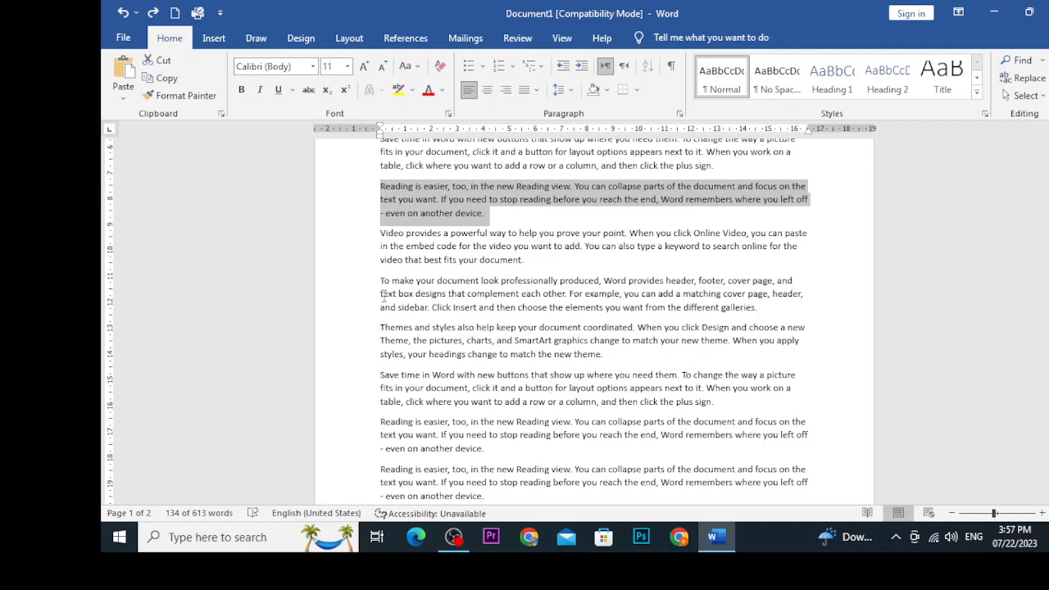
pyautogui.moveTo(381, 280); pyautogui.dragTo(760, 310)
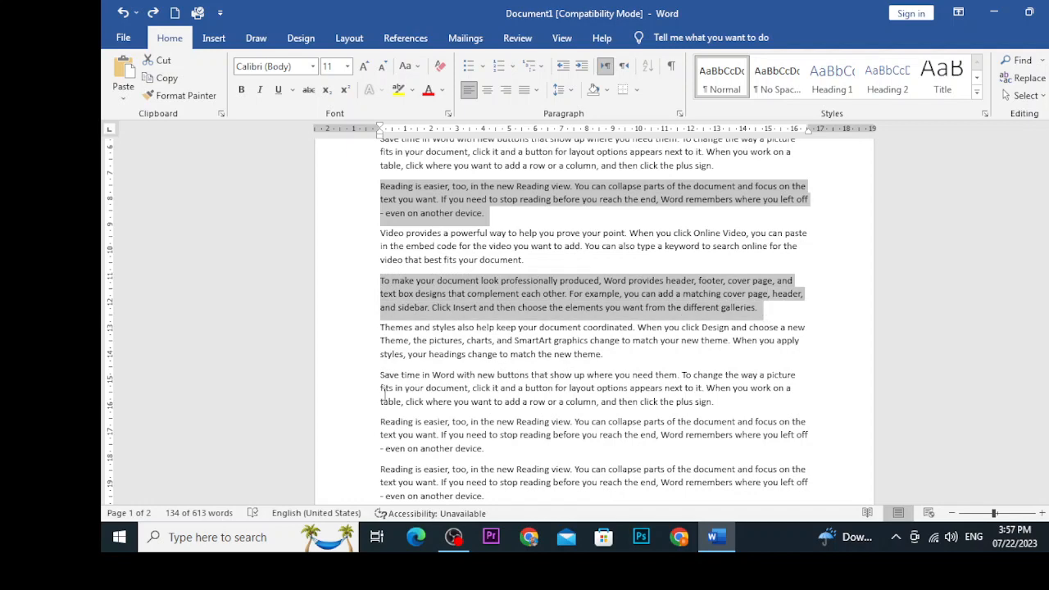
pyautogui.moveTo(379, 376); pyautogui.dragTo(643, 399)
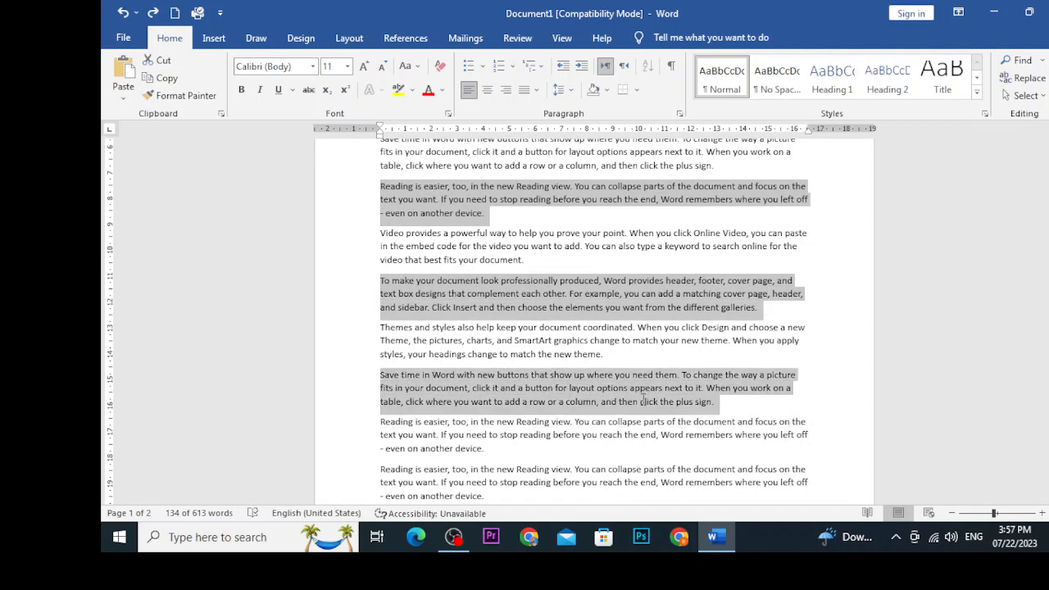
pyautogui.moveTo(374, 467); pyautogui.dragTo(483, 394)
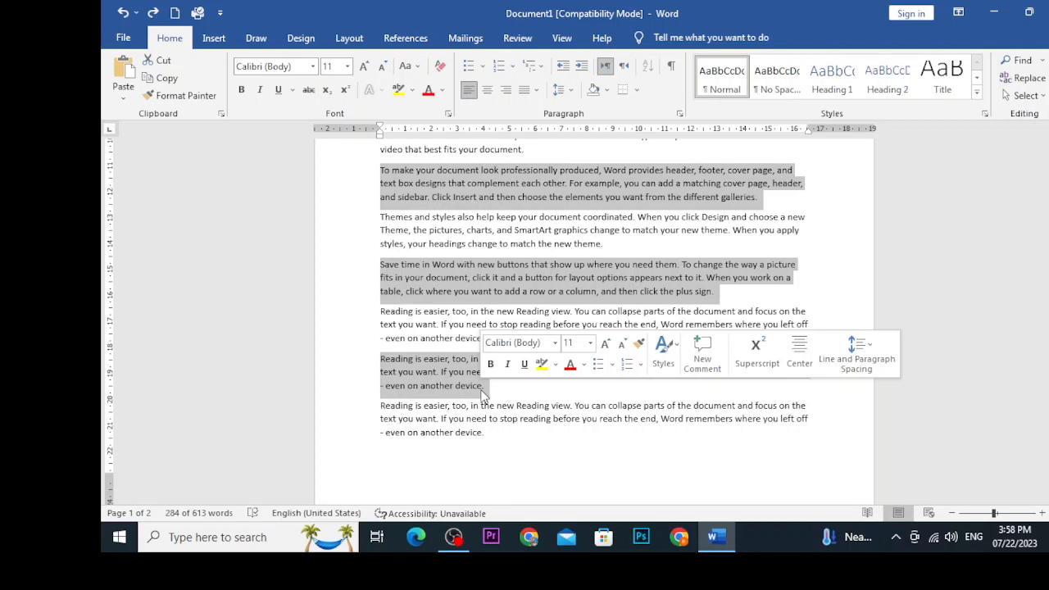
# - Replace the multiple selection with a continuous one from the ninth paragraph's start to "text you" in the eleventh, and clear it
pyautogui.click(381, 273)
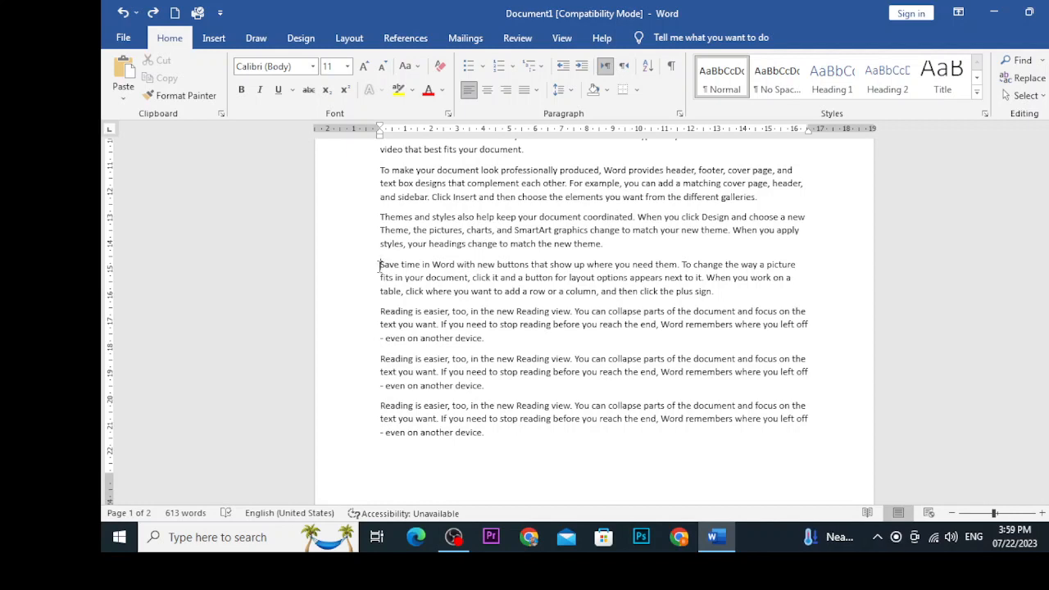
pyautogui.moveTo(378, 265); pyautogui.dragTo(416, 377)
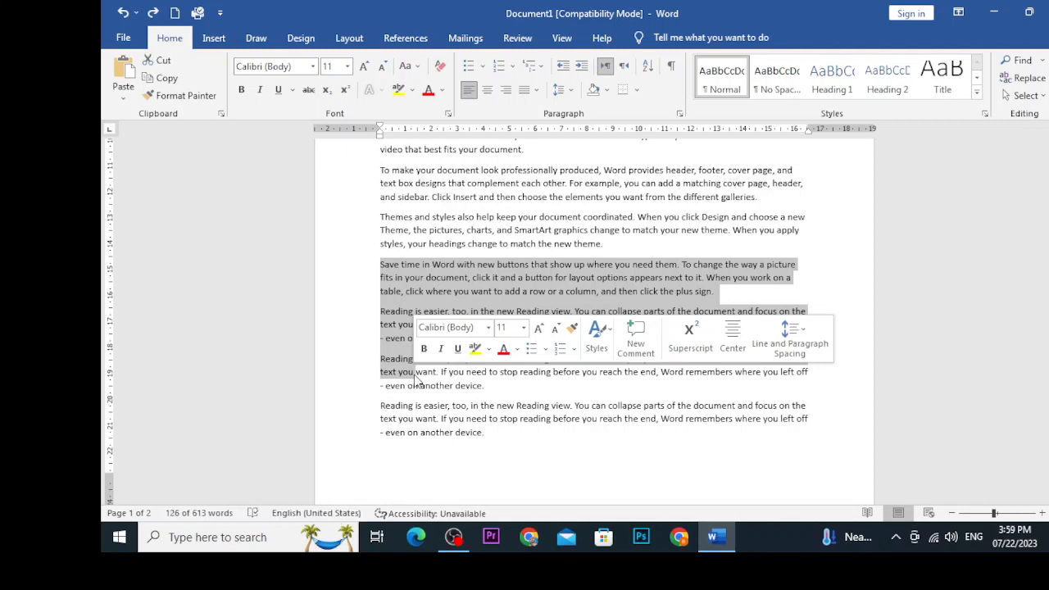
pyautogui.click(381, 216)
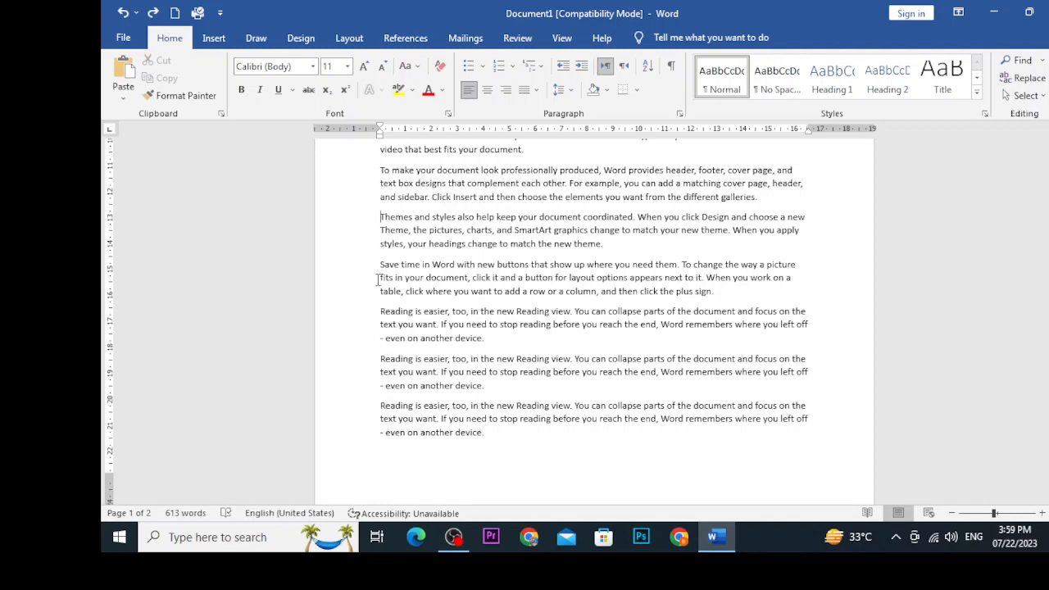
# - Extend a selection upward line by line from the start of the eighth paragraph over the preceding paragraphs
pyautogui.hotkey('shift', 'Up')
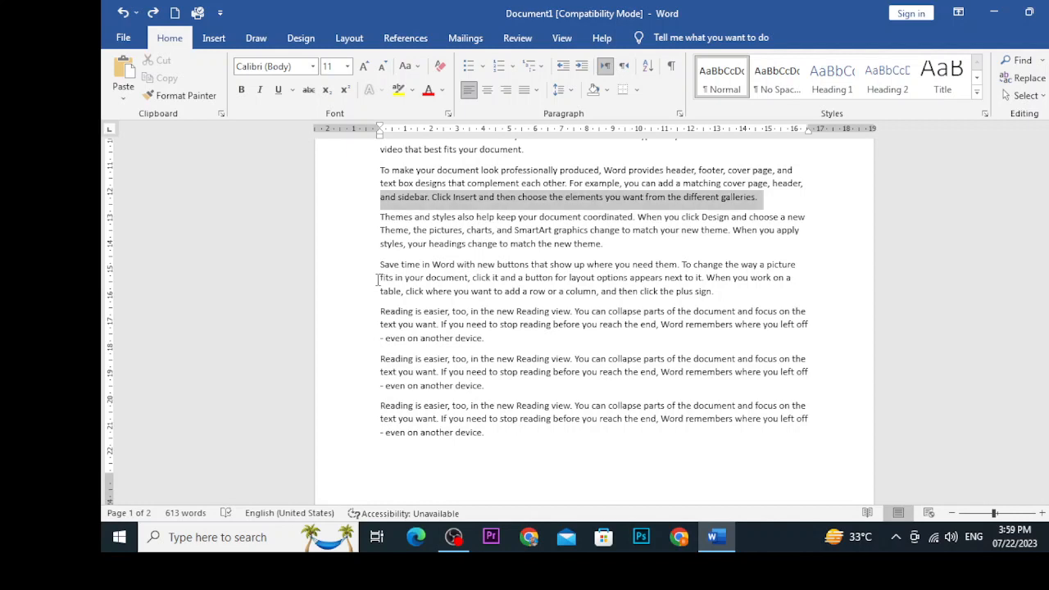
pyautogui.hotkey('shift', 'Up')
pyautogui.hotkey('shift', 'Up')
pyautogui.hotkey('shift', 'Up')
pyautogui.hotkey('shift', 'Up')
pyautogui.hotkey('shift', 'Up')
pyautogui.hotkey('shift', 'Up')
pyautogui.hotkey('shift', 'Up')
pyautogui.hotkey('shift', 'Up')
pyautogui.hotkey('shift', 'Up')
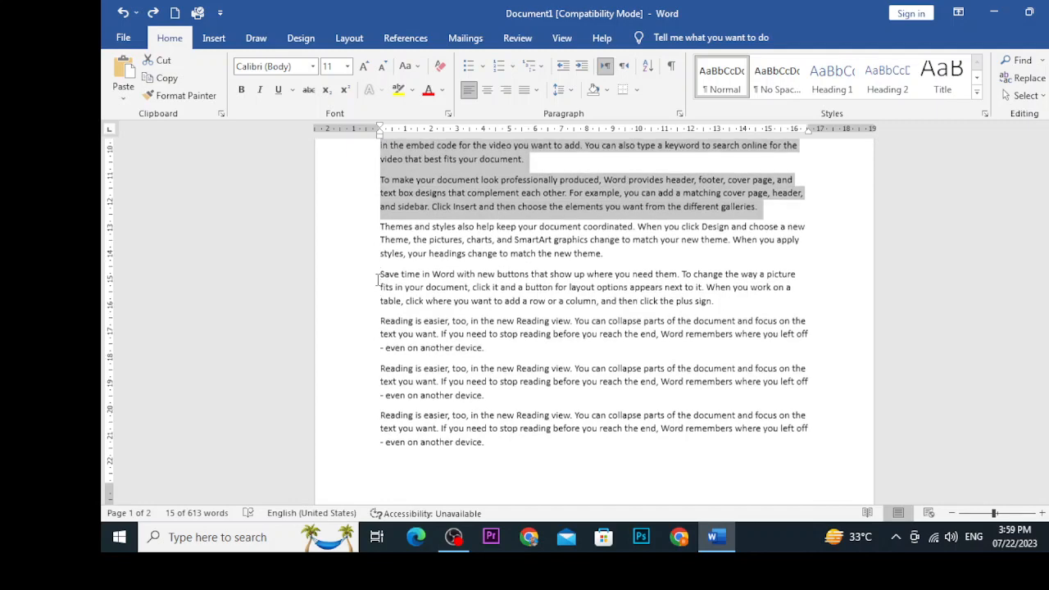
# - Shrink the upward selection back line by line and extend it downward to cover only the eighth paragraph
pyautogui.hotkey('shift', 'Down')
pyautogui.hotkey('shift', 'Down')
pyautogui.hotkey('shift', 'Down')
pyautogui.hotkey('shift', 'Down')
pyautogui.hotkey('shift', 'Down')
pyautogui.hotkey('shift', 'Down')
pyautogui.hotkey('shift', 'Down')
pyautogui.hotkey('shift', 'Down')
pyautogui.hotkey('shift', 'Down')
pyautogui.hotkey('shift', 'Down')
pyautogui.hotkey('shift', 'Down')
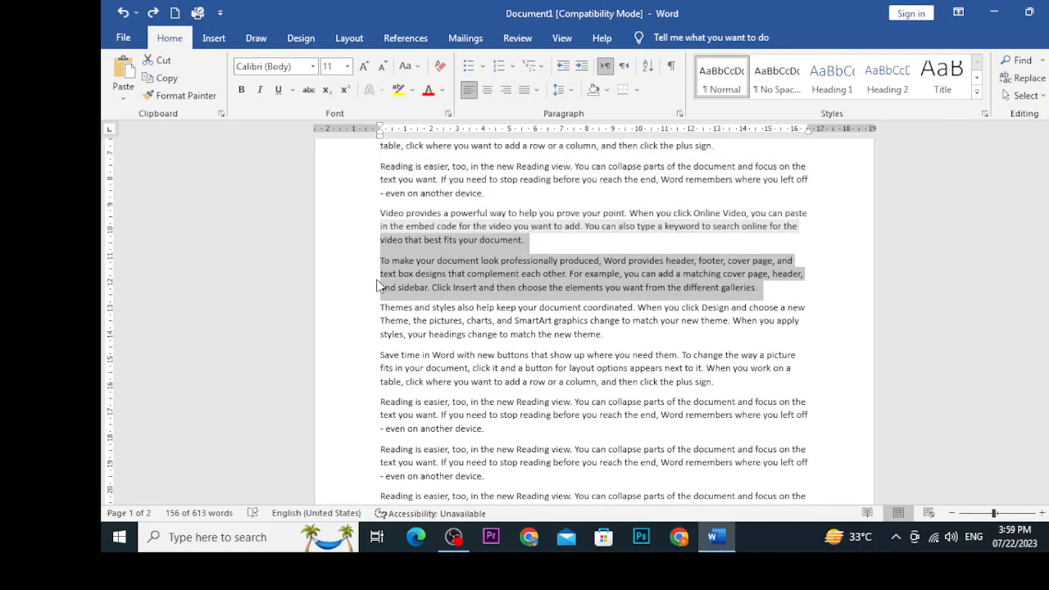
pyautogui.hotkey('shift', 'Down')
pyautogui.hotkey('shift', 'Down')
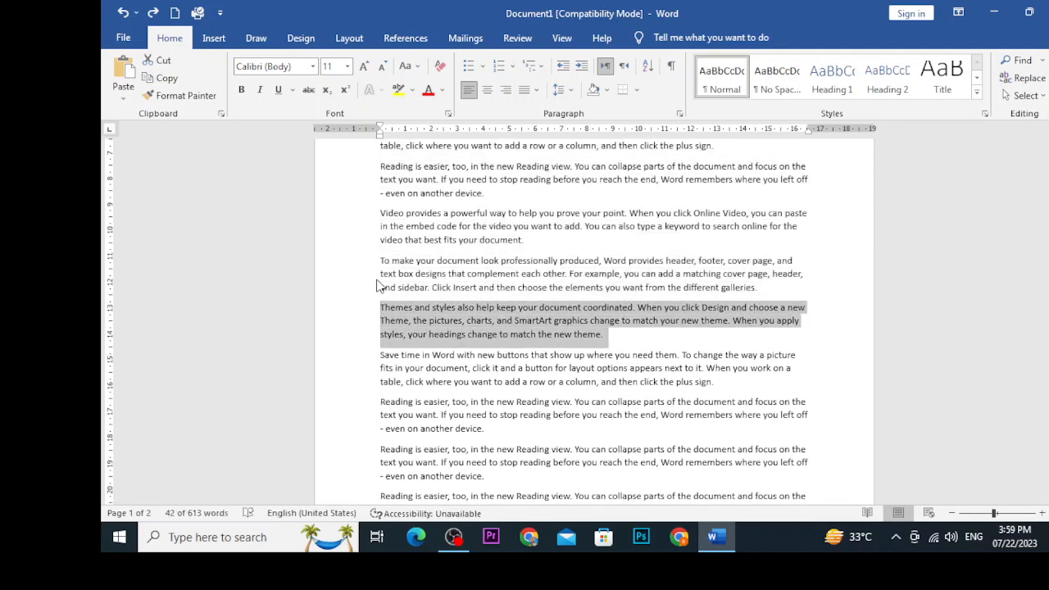
# - Extend the selection character by character past the end of the eighth paragraph, by seven characters
pyautogui.hotkey('shift', 'Right')
pyautogui.hotkey('shift', 'Right')
pyautogui.hotkey('shift', 'Right')
pyautogui.hotkey('shift', 'Right')
pyautogui.hotkey('shift', 'Right')
pyautogui.hotkey('shift', 'Right')
pyautogui.hotkey('shift', 'Right')
# - Shrink the selection back character by character, by five characters, and switch to OBS Studio
pyautogui.hotkey('shift', 'Left')
pyautogui.hotkey('shift', 'Left')
pyautogui.hotkey('shift', 'Left')
pyautogui.hotkey('shift', 'Left')
pyautogui.hotkey('shift', 'Left')
pyautogui.hotkey('alt', 'Tab')
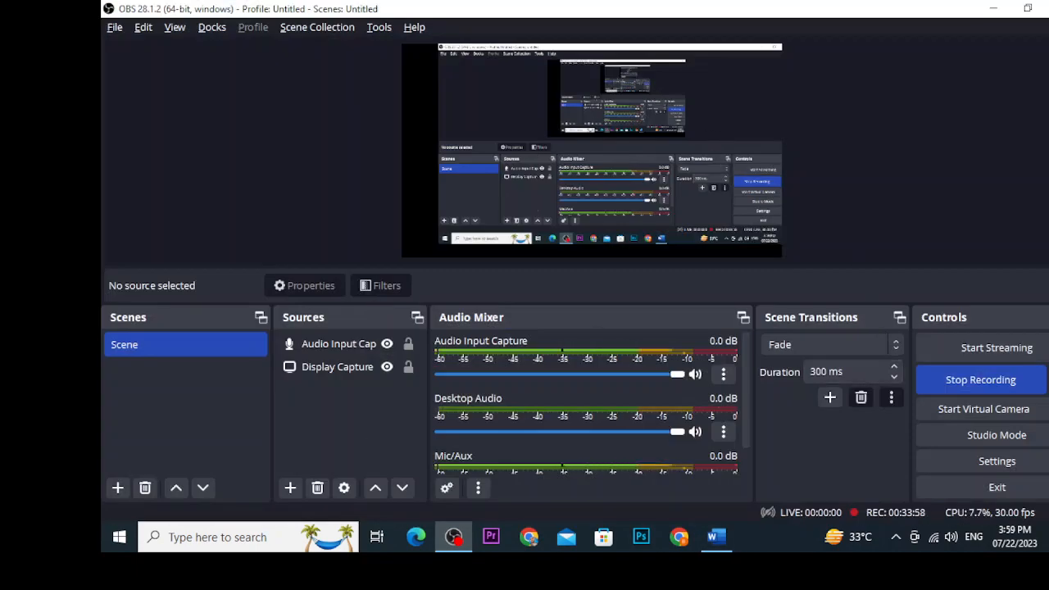